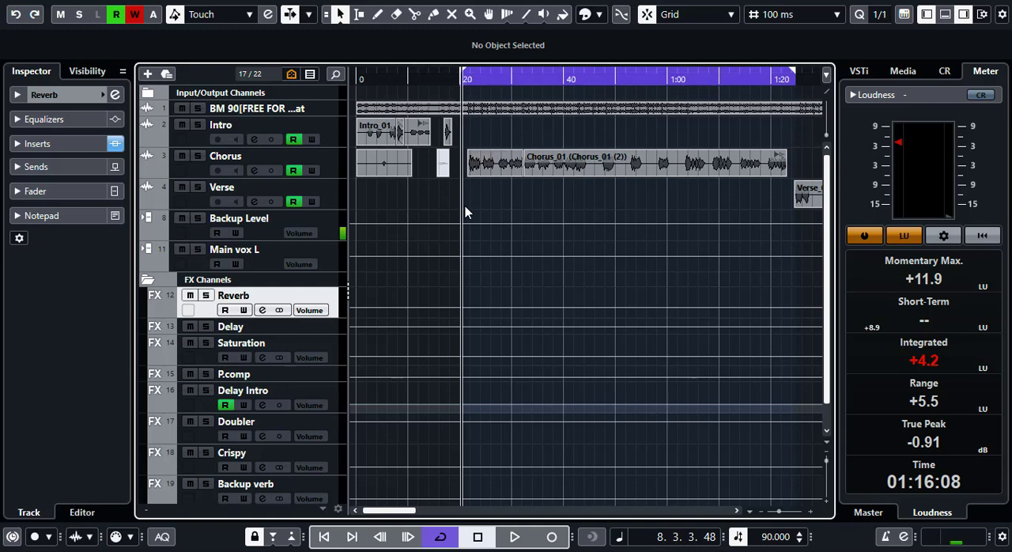
# - Play back the mix from the start of the chorus loop and inspect the Reverb channel's ValhallaVintageVerb insert settings
pyautogui.press('space')
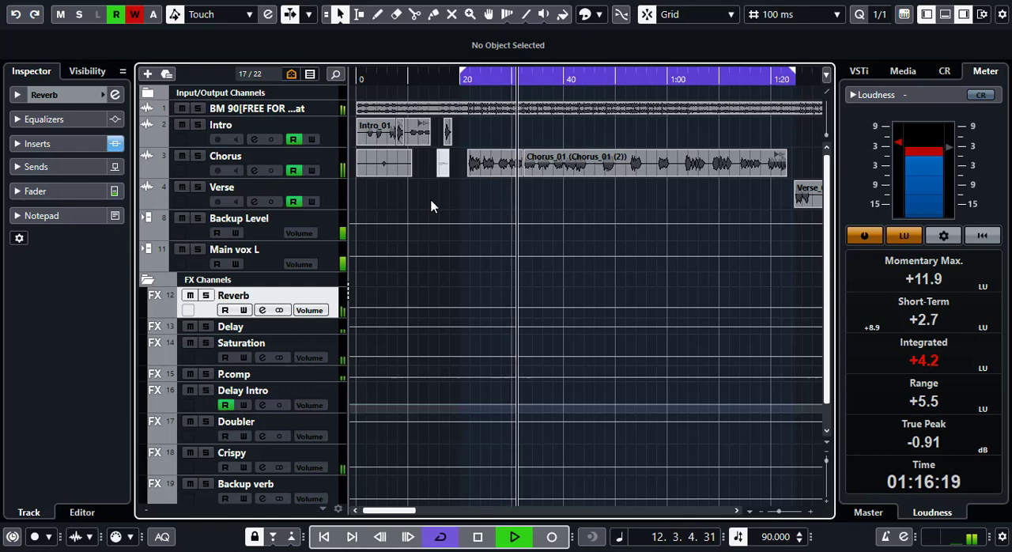
pyautogui.press('space')
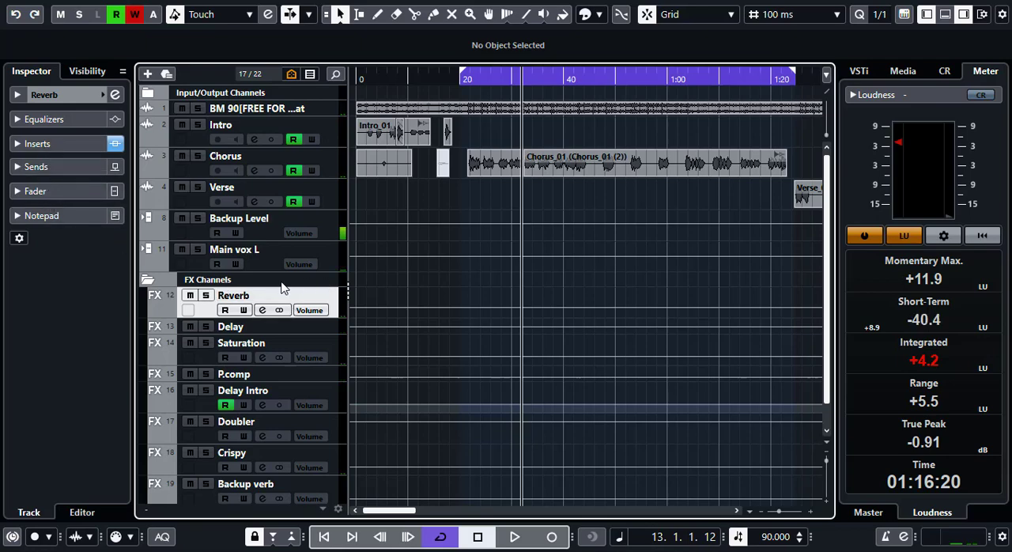
pyautogui.click(37, 143)
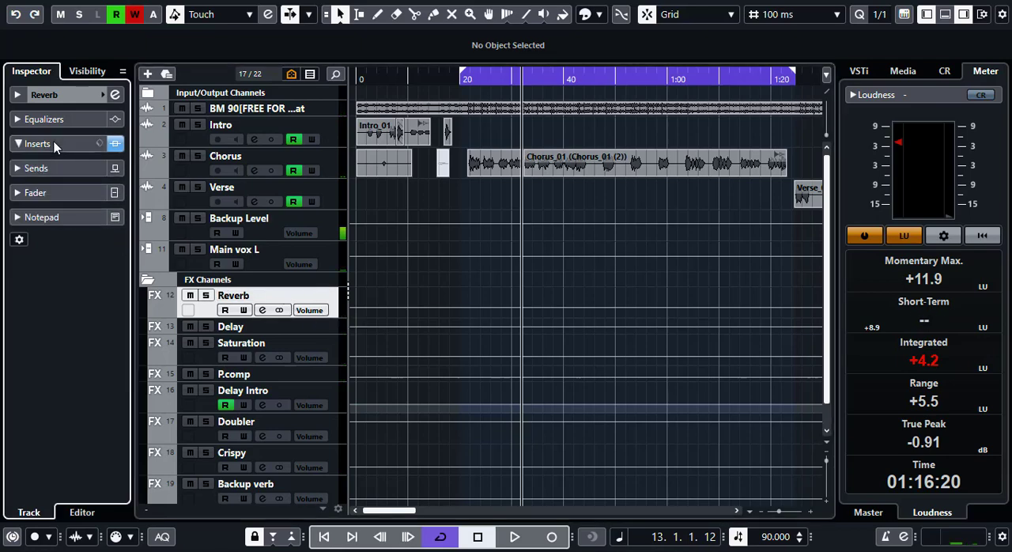
pyautogui.click(34, 162)
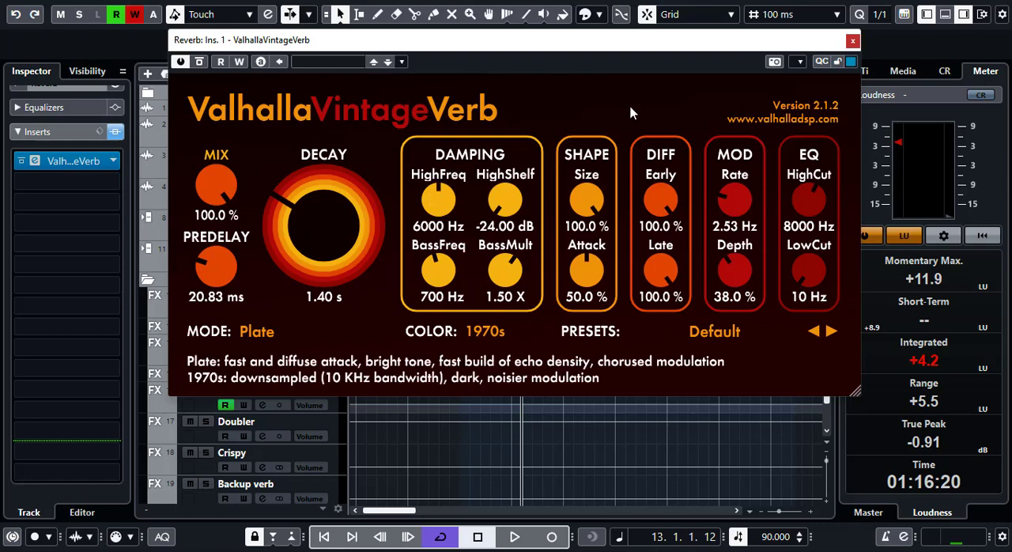
pyautogui.click(852, 42)
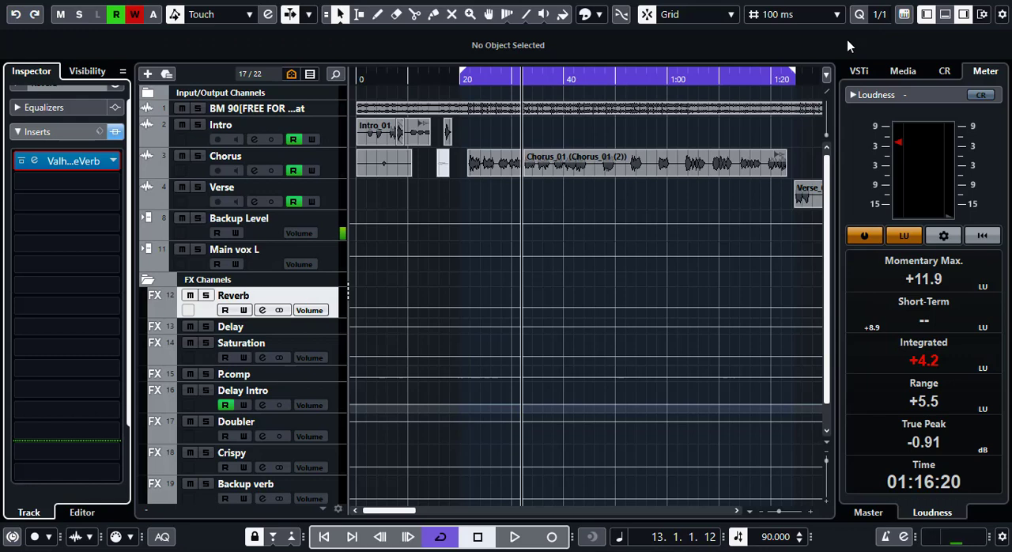
# - Return to the start of the chorus loop, replay the mix briefly and recheck the ValhallaVintageVerb settings
pyautogui.click(462, 78)
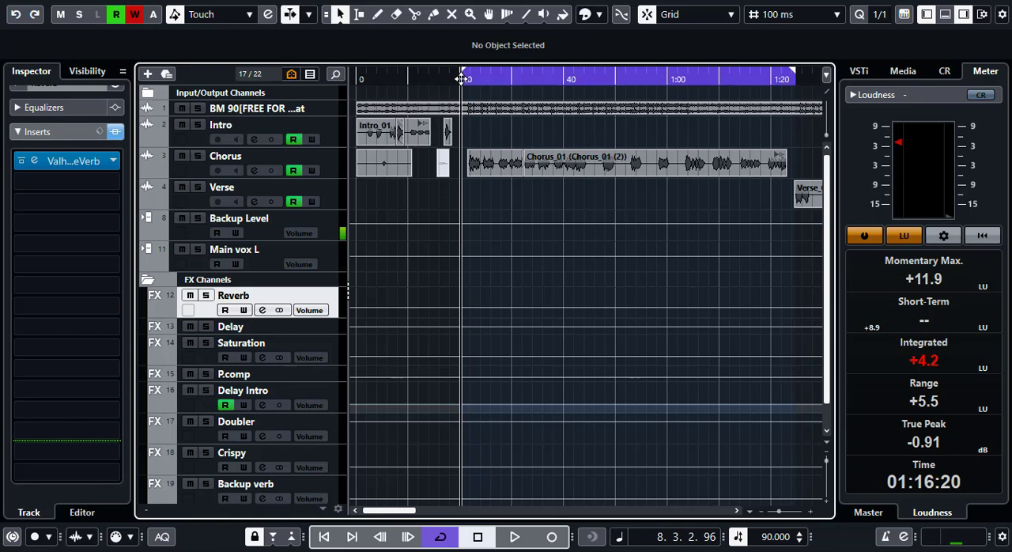
pyautogui.press('space')
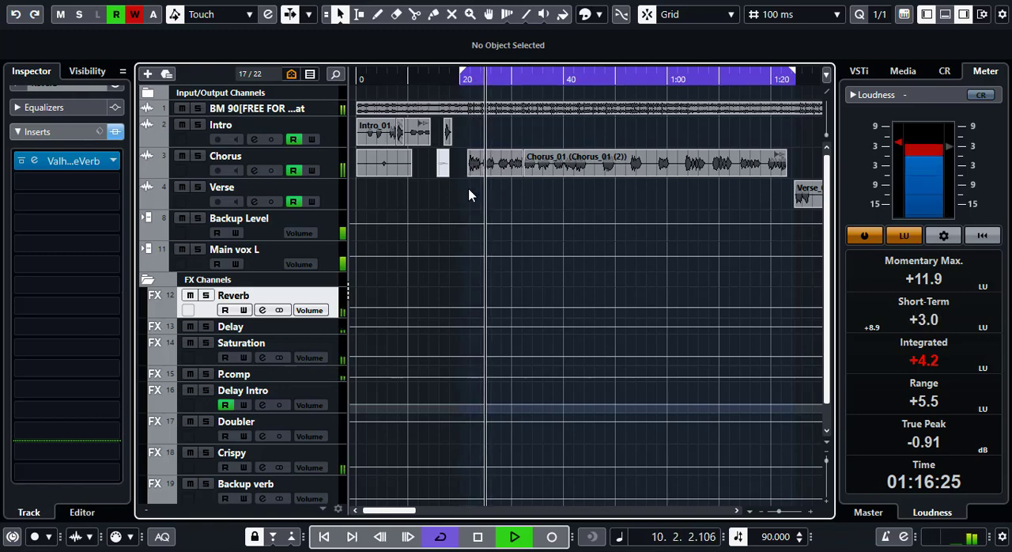
pyautogui.press('space')
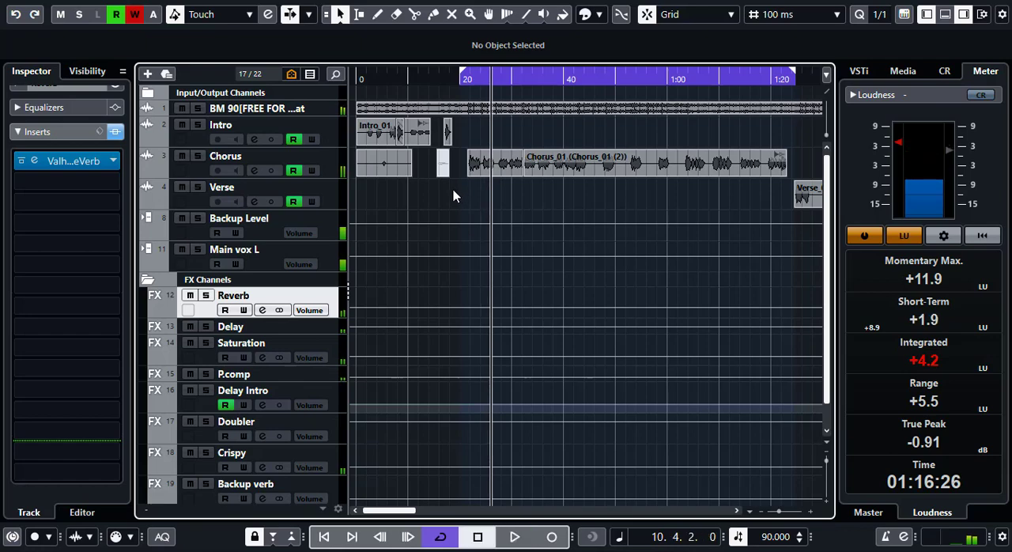
pyautogui.click(43, 162)
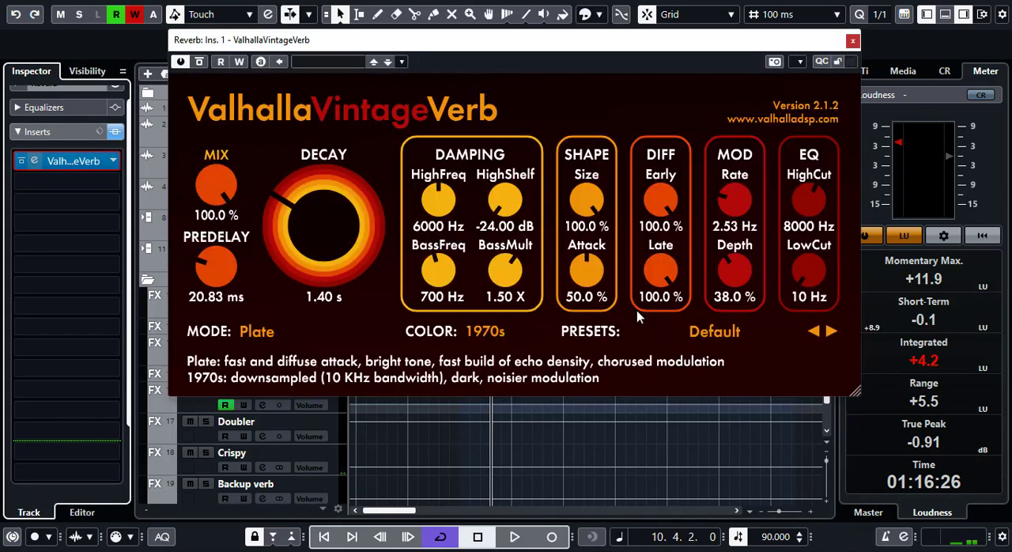
pyautogui.click(853, 40)
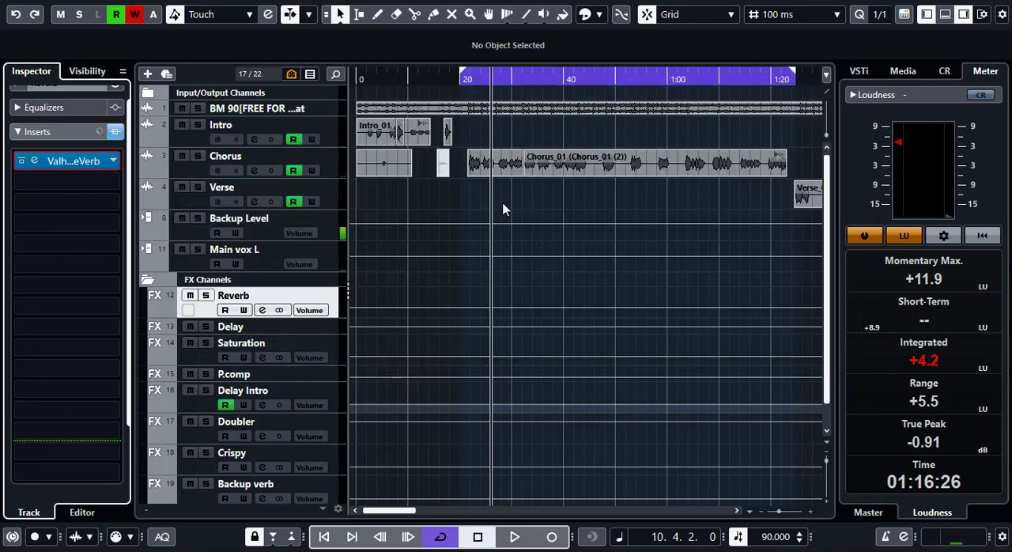
# - Open Calculator and move its window aside, and reopen and reposition the Reverb channel's ValhallaVintageVerb window
pyautogui.moveTo(528, 549)
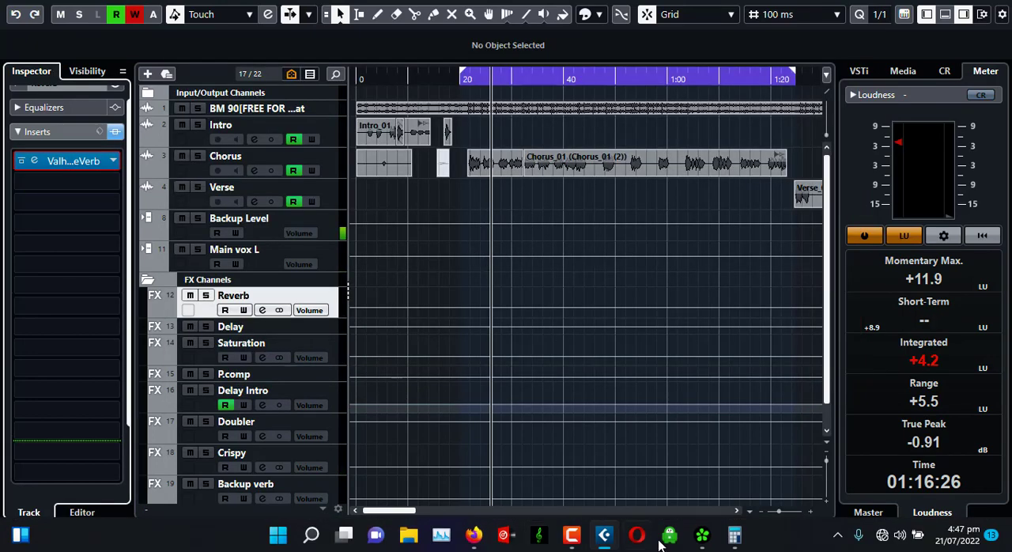
pyautogui.click(734, 535)
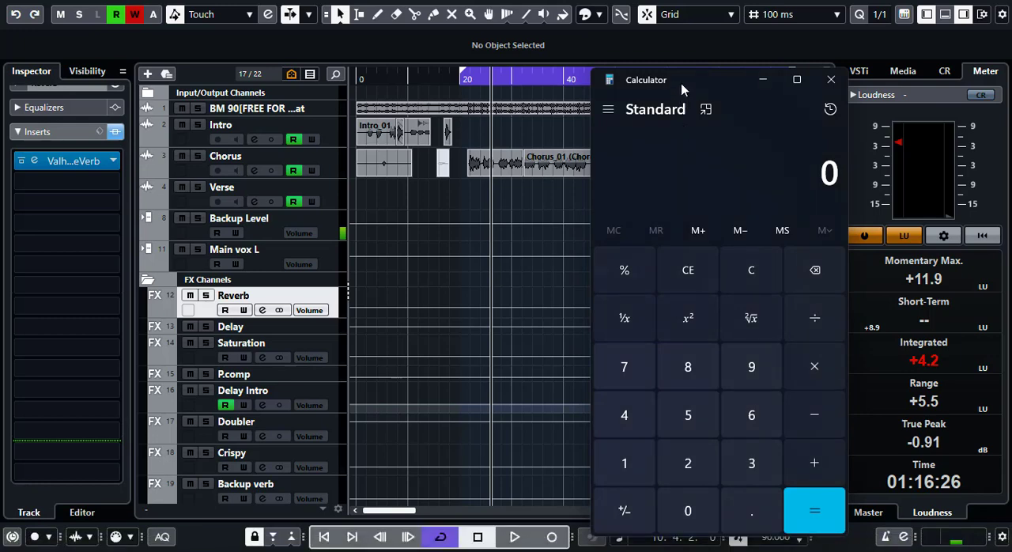
pyautogui.moveTo(685, 87); pyautogui.dragTo(797, 25)
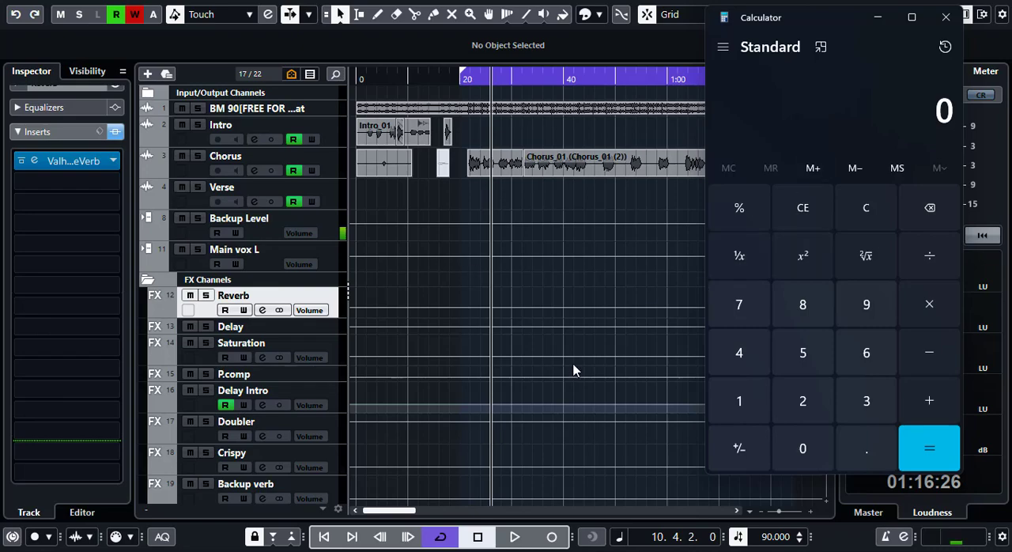
pyautogui.click(31, 164)
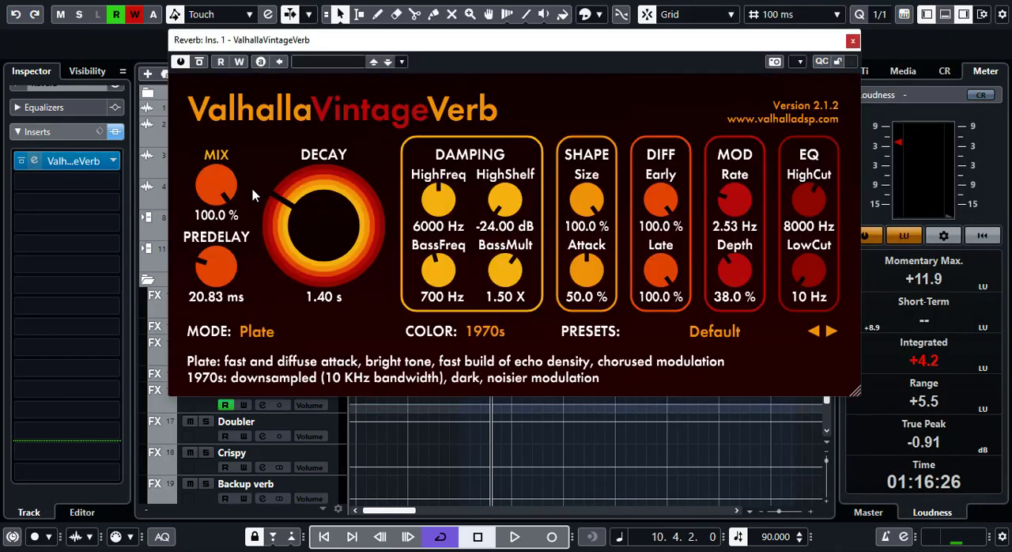
pyautogui.moveTo(491, 45); pyautogui.dragTo(442, 23)
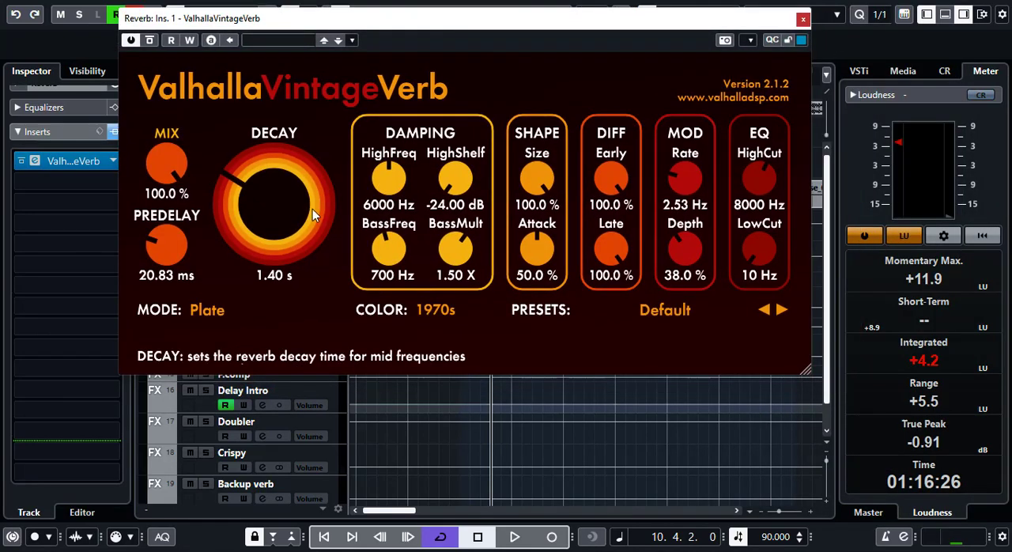
# - Switch to Calculator and divide 60000 by the project tempo of 90 to get the beat length in milliseconds
pyautogui.moveTo(779, 545)
pyautogui.click(734, 536)
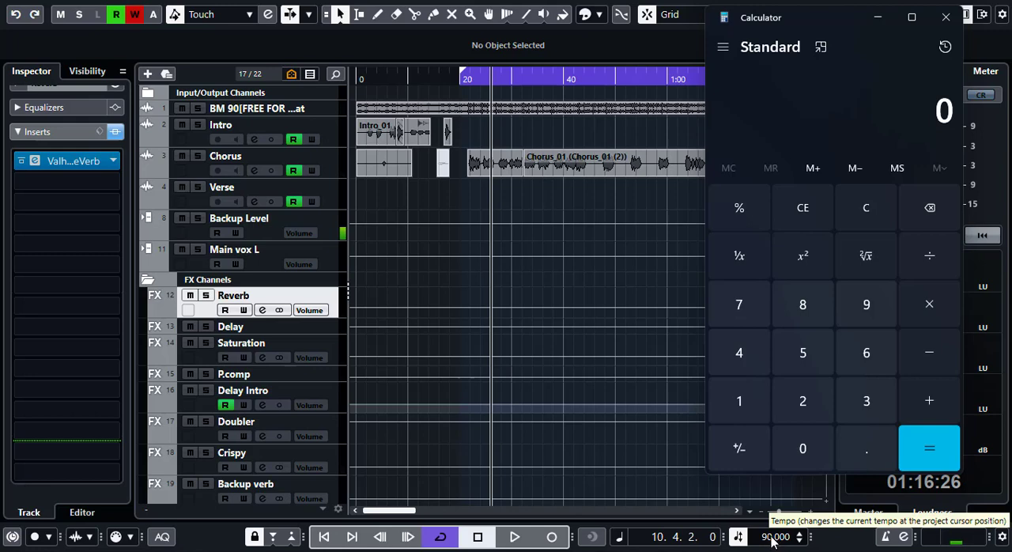
pyautogui.click(868, 355)
pyautogui.click(802, 451)
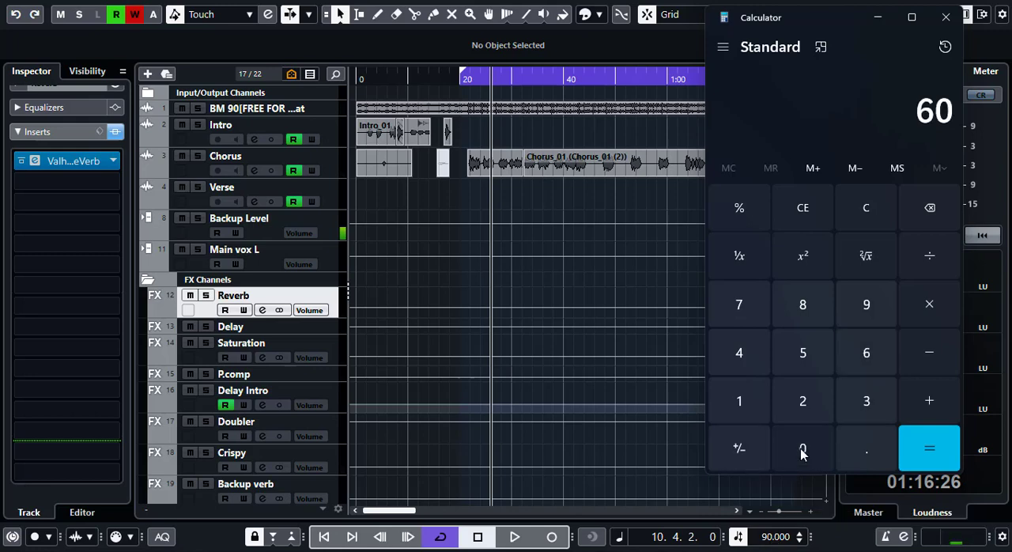
pyautogui.click(802, 451)
pyautogui.click(802, 451)
pyautogui.click(802, 451)
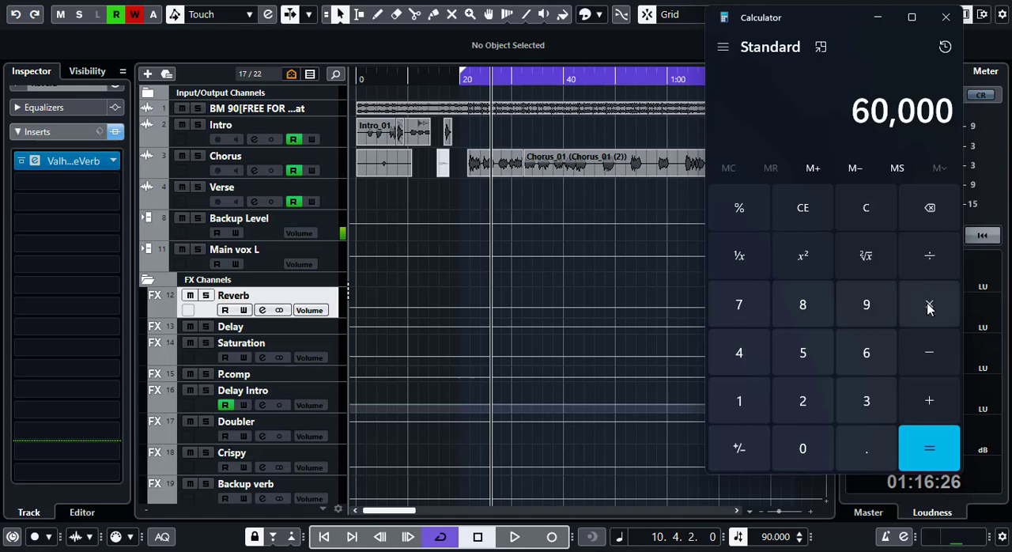
pyautogui.click(935, 259)
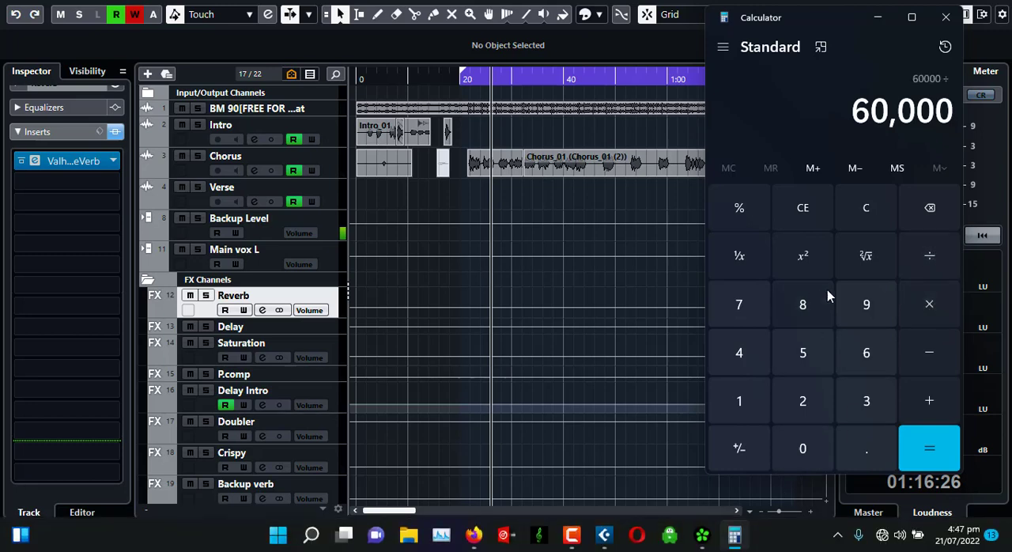
pyautogui.click(868, 307)
pyautogui.click(802, 448)
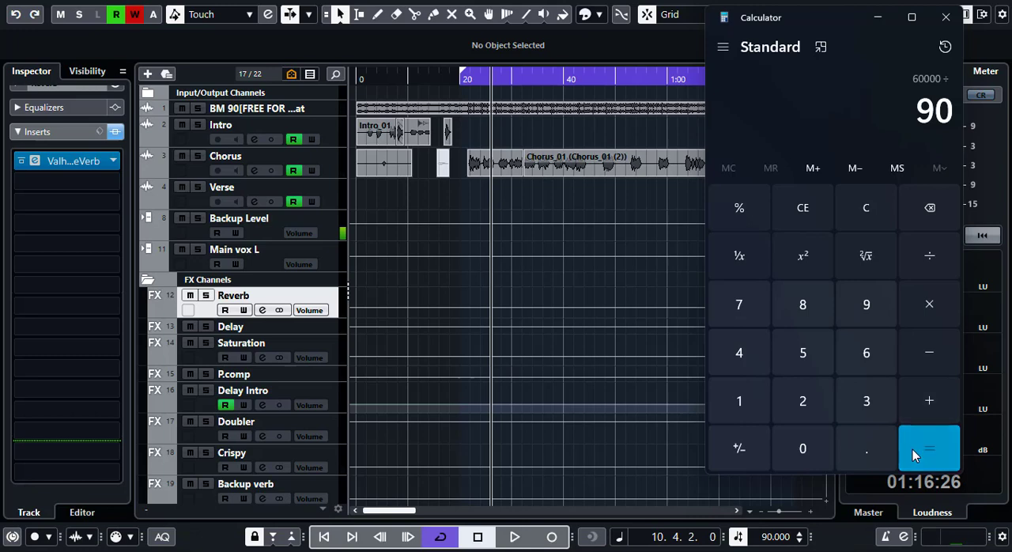
pyautogui.click(913, 449)
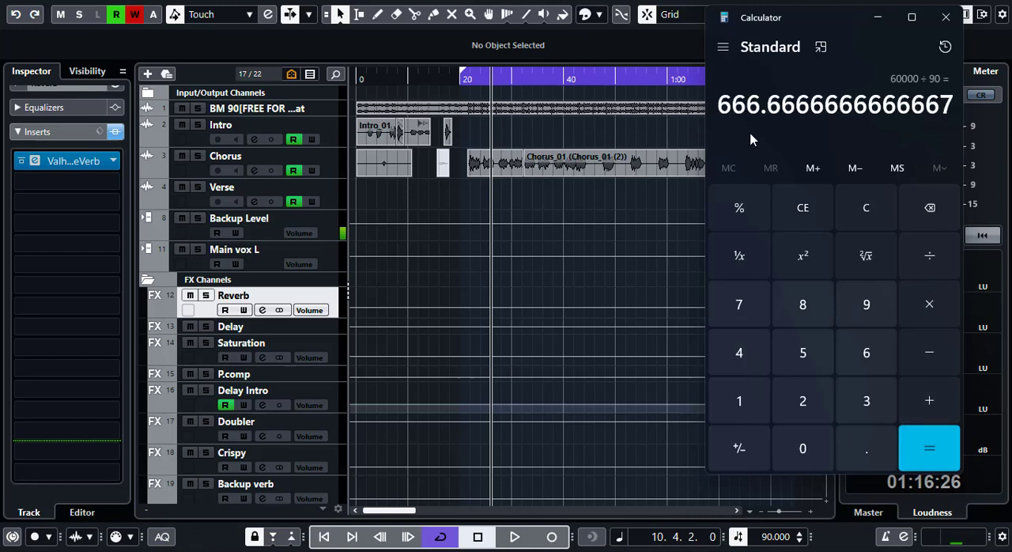
# - Multiply the beat length by 2 and bring back ValhallaVintageVerb to compare the result with its decay time
pyautogui.click(940, 310)
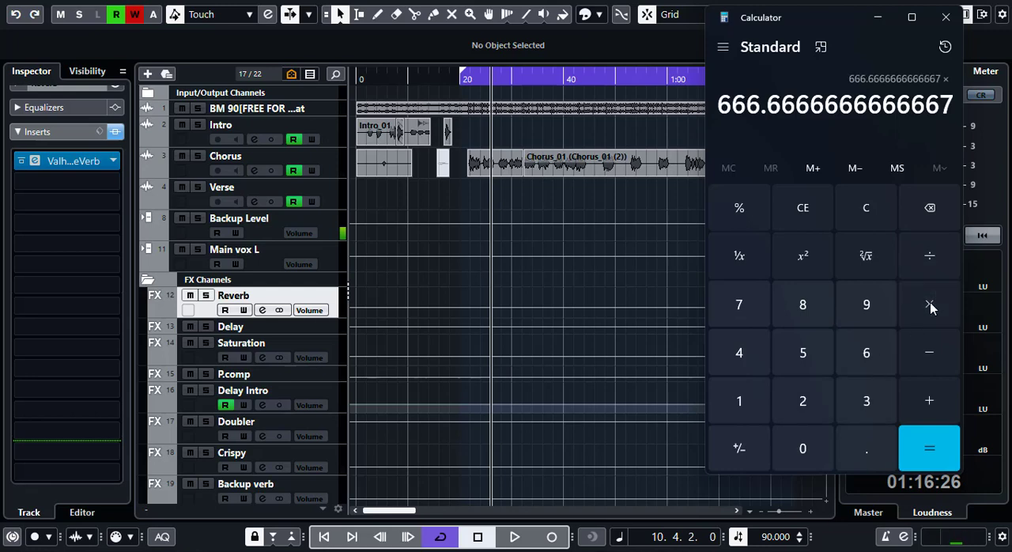
pyautogui.click(805, 399)
pyautogui.click(921, 447)
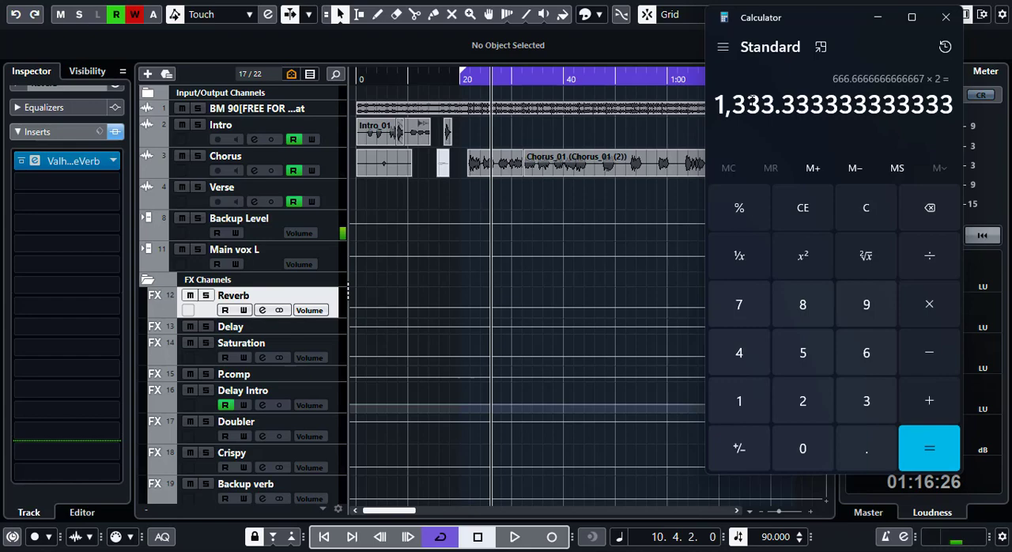
pyautogui.click(31, 161)
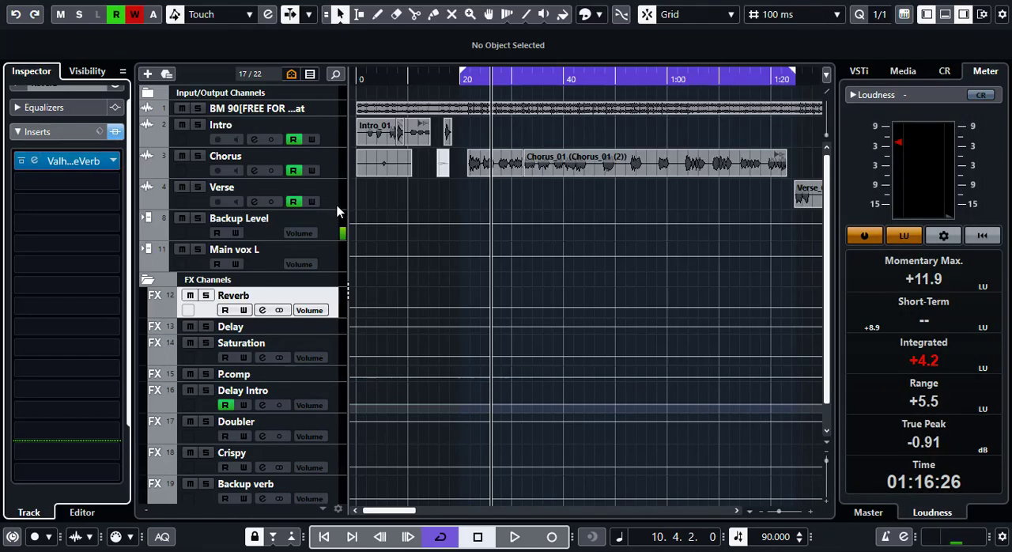
pyautogui.click(34, 161)
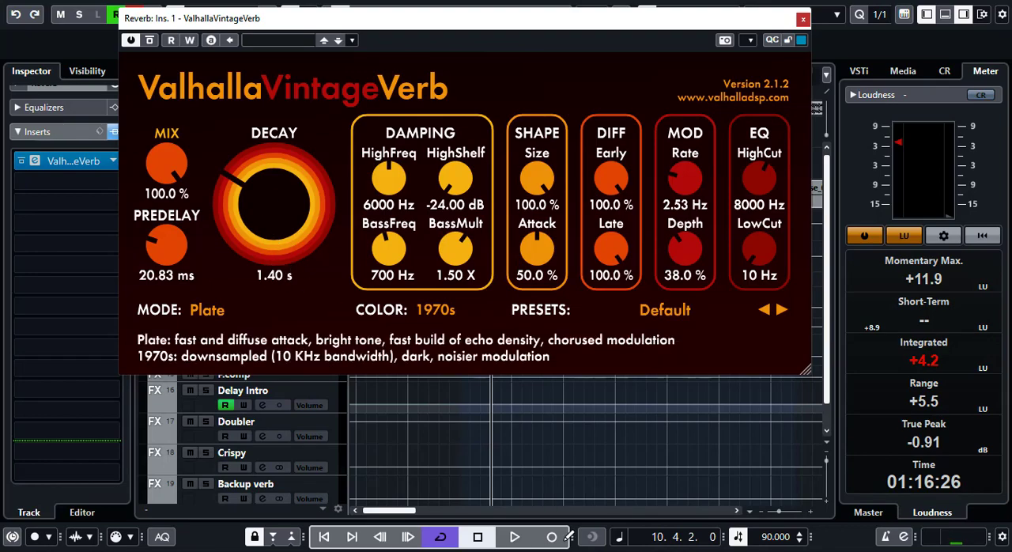
# - Switch to Calculator, multiply the doubled beat length by 1.05, and return to ValhallaVintageVerb to check its decay and predelay
pyautogui.click(741, 541)
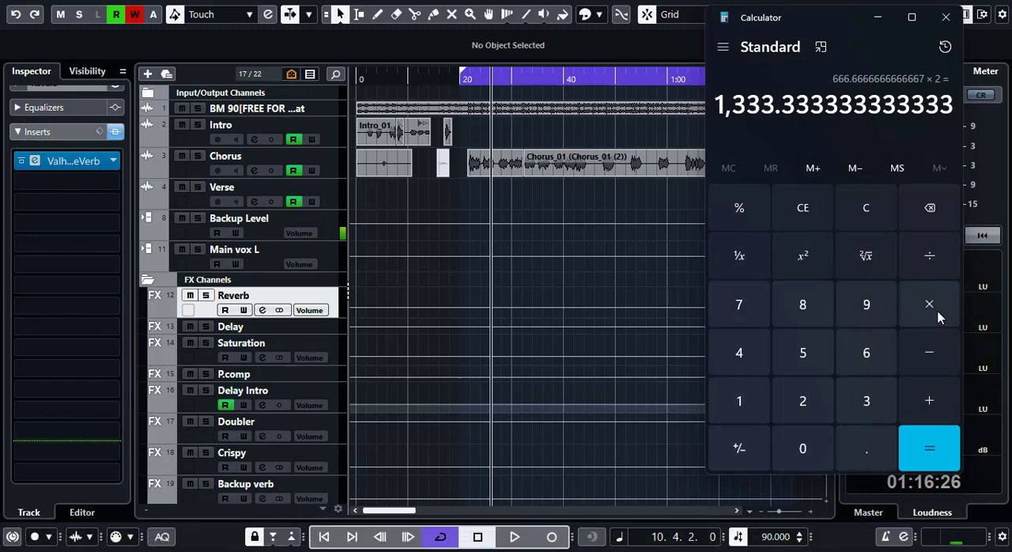
pyautogui.click(935, 310)
pyautogui.click(741, 402)
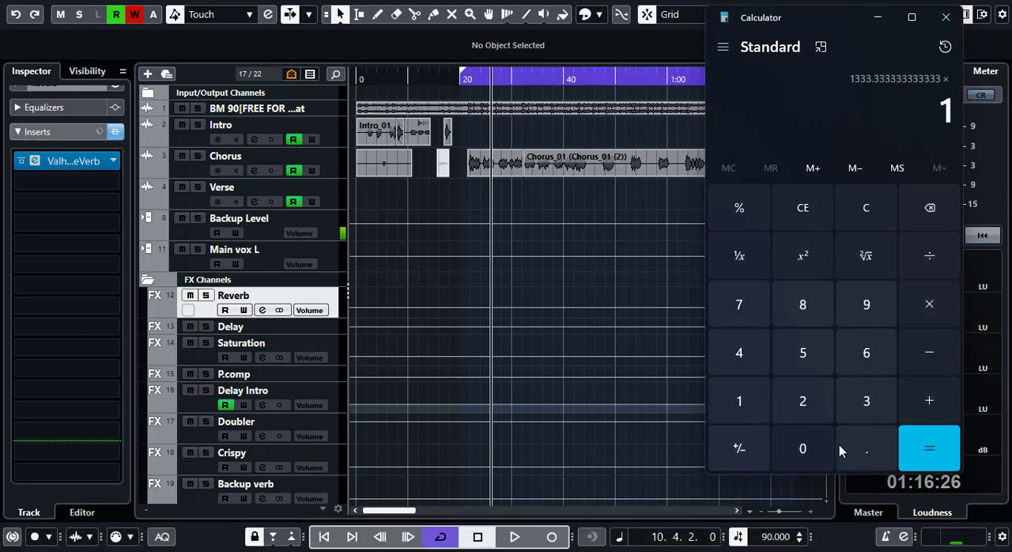
pyautogui.click(866, 459)
pyautogui.click(803, 448)
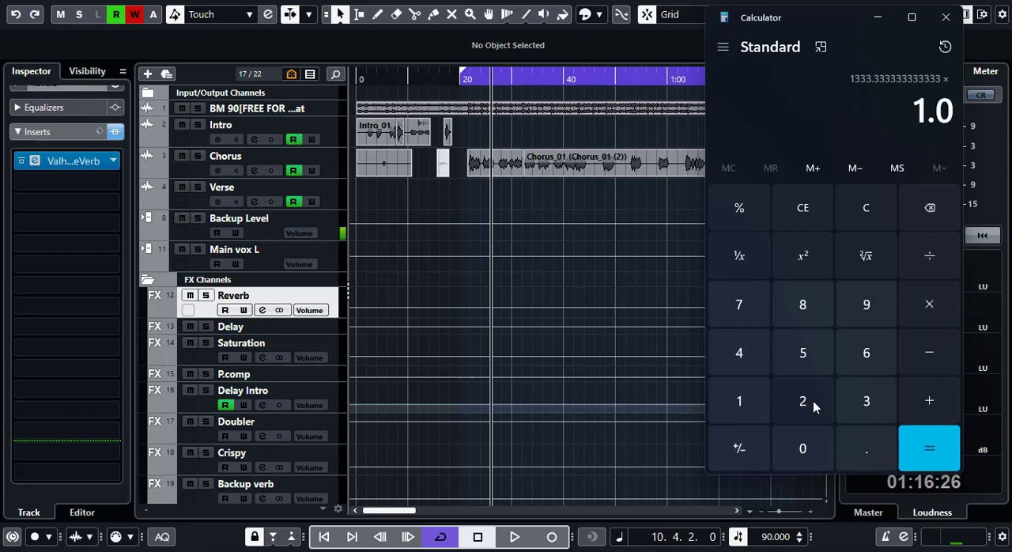
pyautogui.click(806, 354)
pyautogui.click(926, 462)
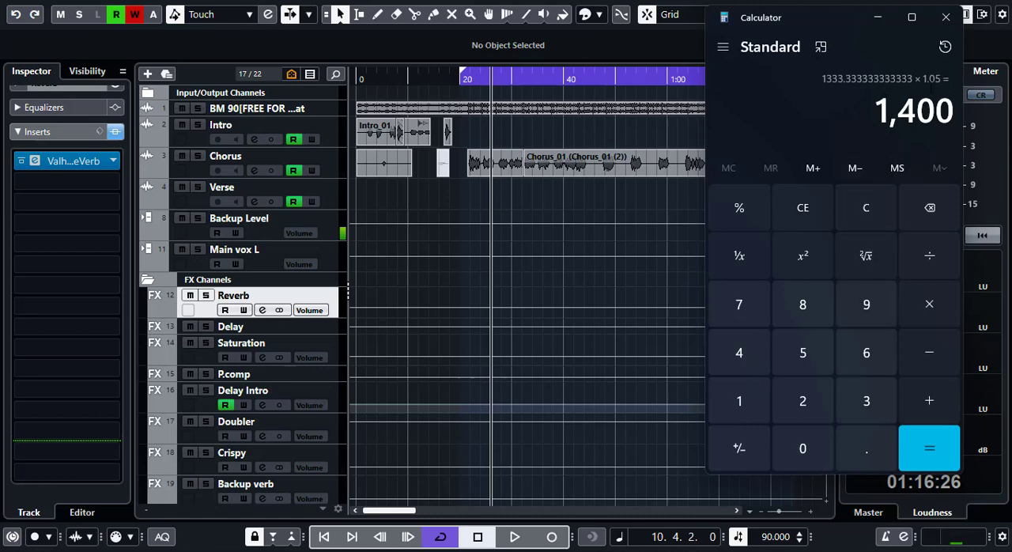
pyautogui.click(36, 162)
pyautogui.click(35, 162)
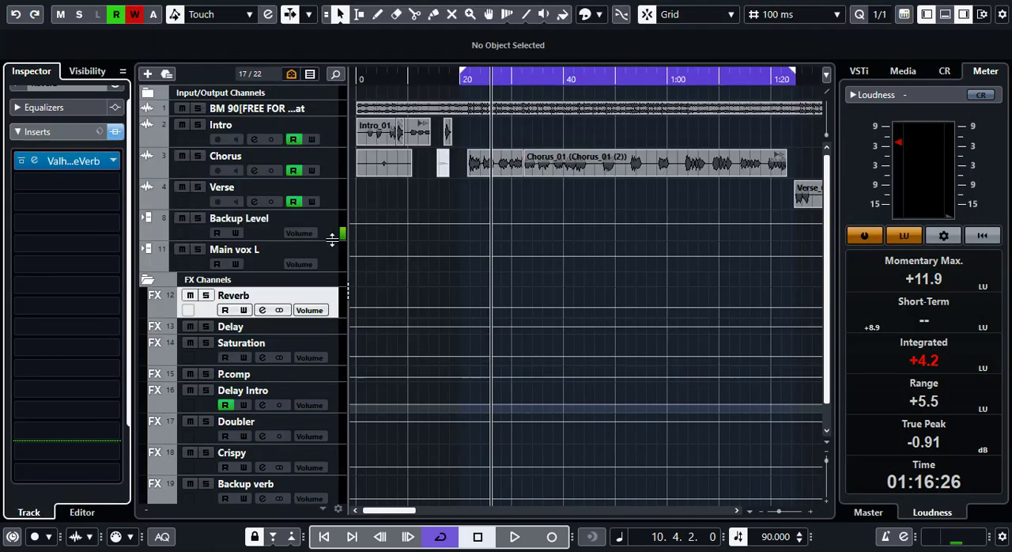
pyautogui.click(30, 160)
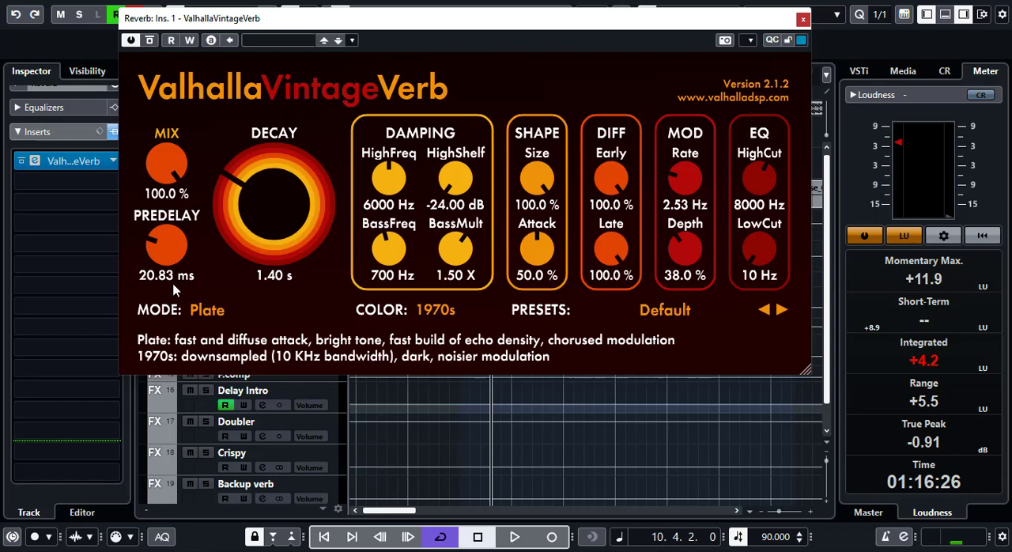
# - Switch to Calculator, divide 1400 by 2 six times in a row, and return to ValhallaVintageVerb to compare the result with its predelay
pyautogui.moveTo(667, 541)
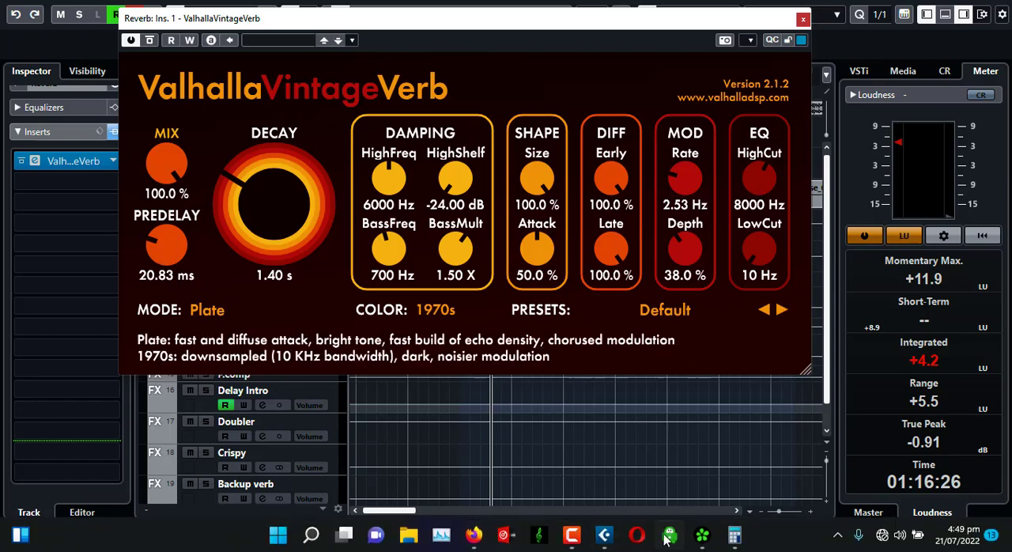
pyautogui.click(734, 536)
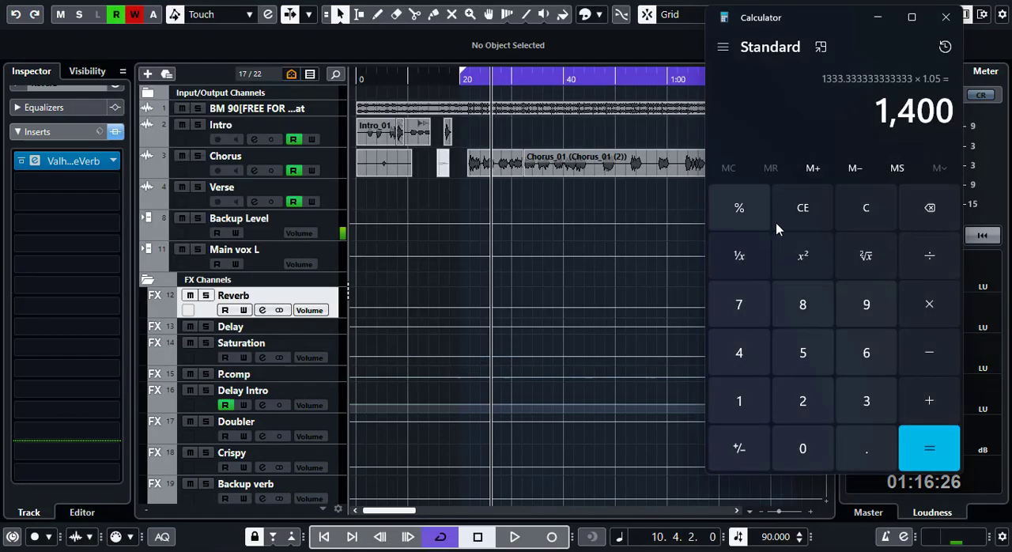
pyautogui.click(931, 257)
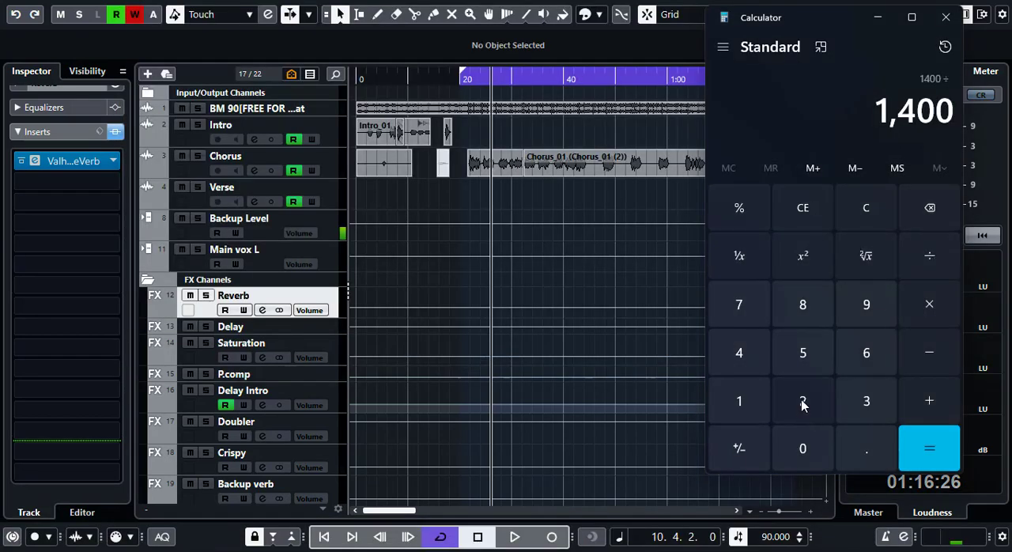
pyautogui.click(801, 399)
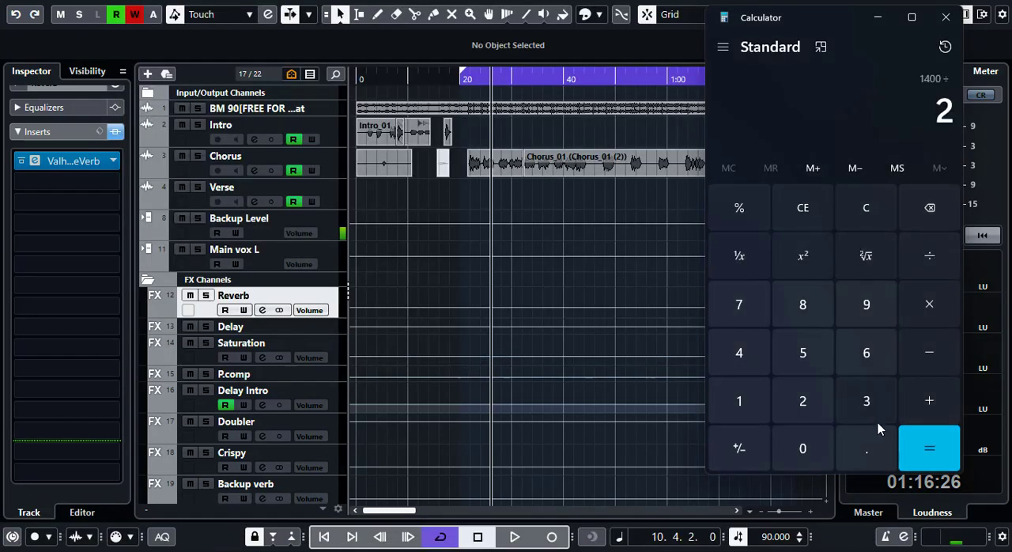
pyautogui.click(932, 447)
pyautogui.click(935, 258)
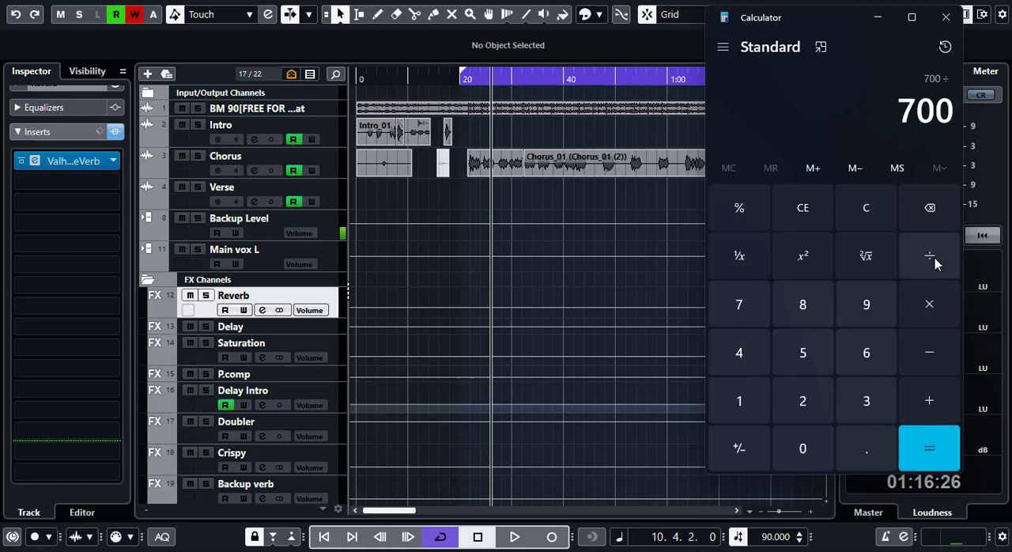
pyautogui.click(798, 404)
pyautogui.click(923, 450)
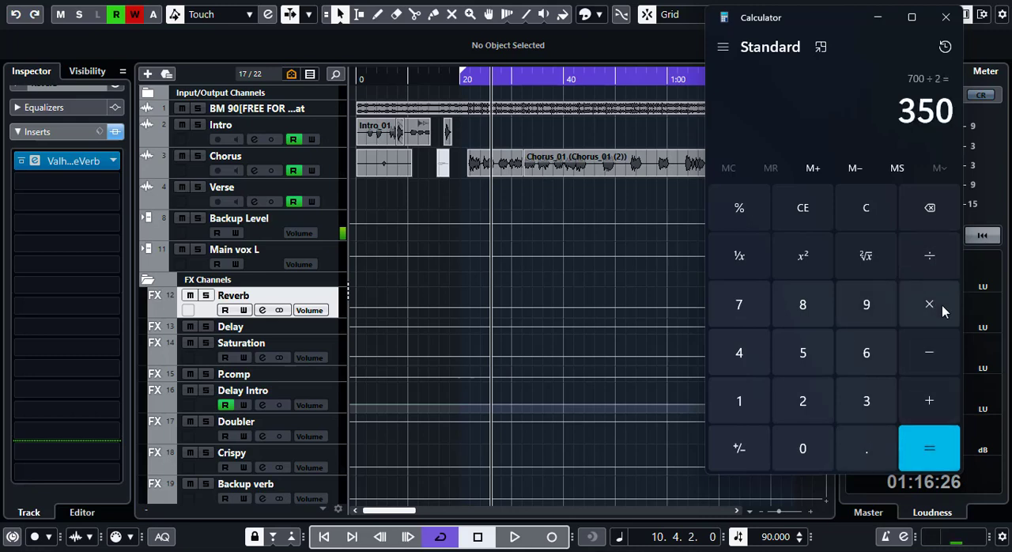
pyautogui.click(932, 259)
pyautogui.click(810, 402)
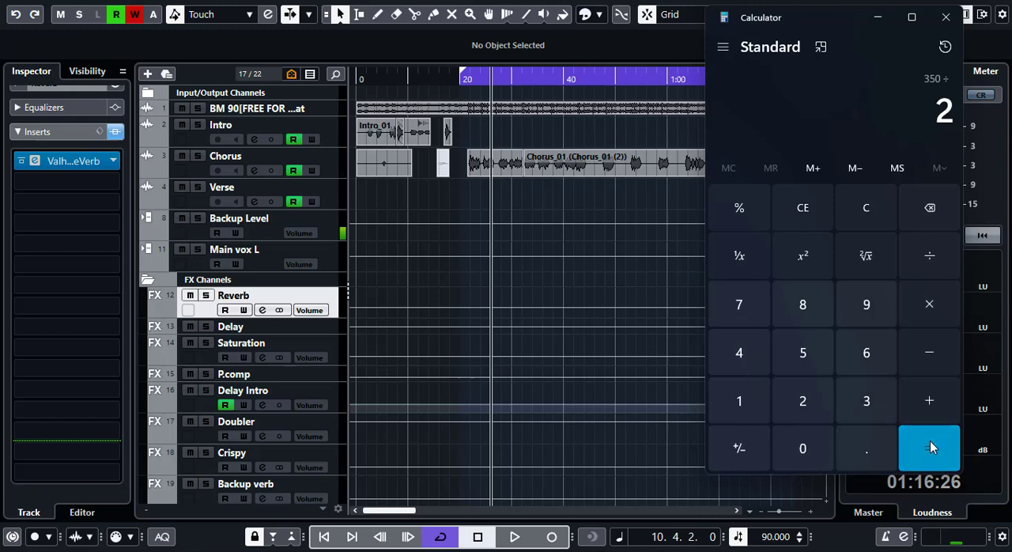
pyautogui.click(930, 441)
pyautogui.click(931, 254)
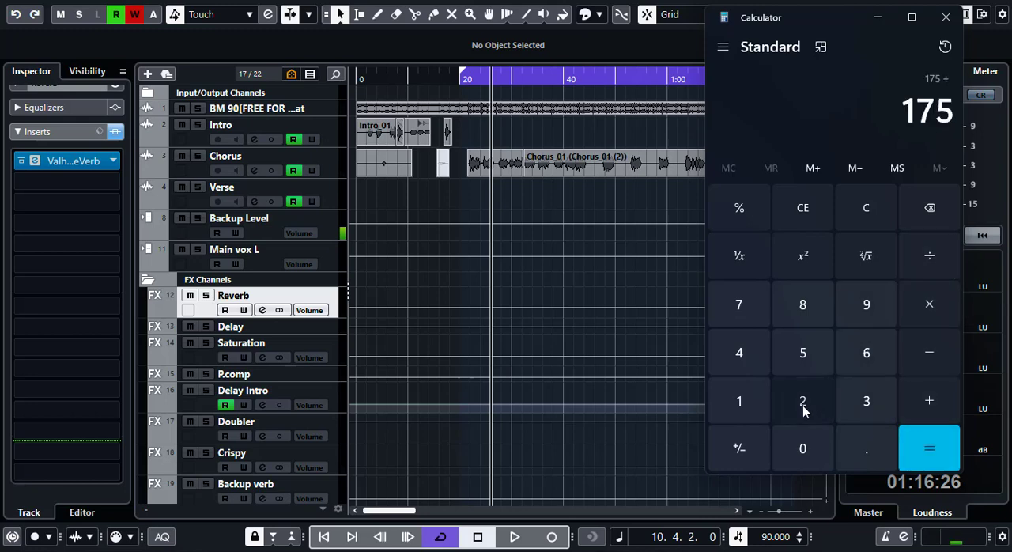
pyautogui.click(805, 411)
pyautogui.click(921, 445)
pyautogui.click(931, 257)
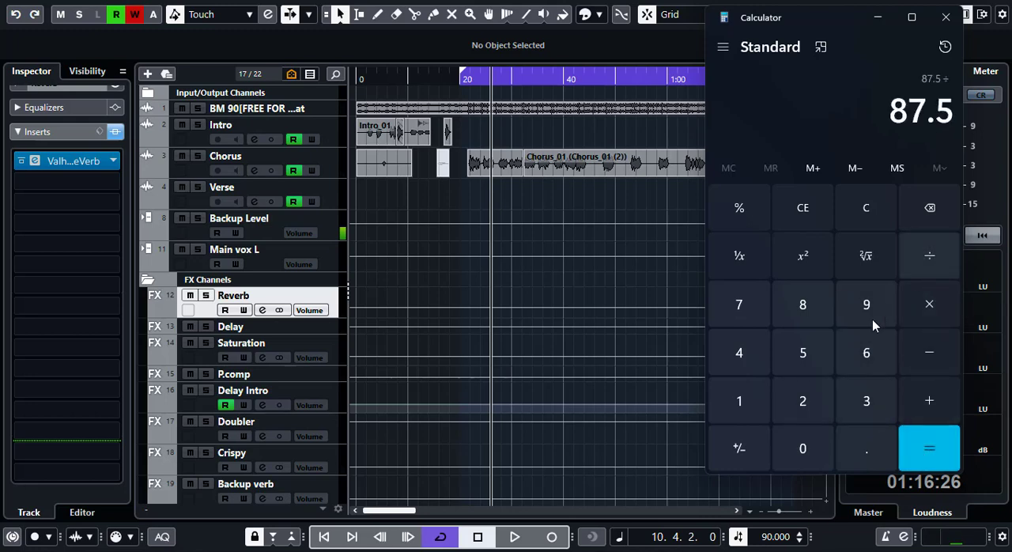
pyautogui.click(802, 405)
pyautogui.click(926, 449)
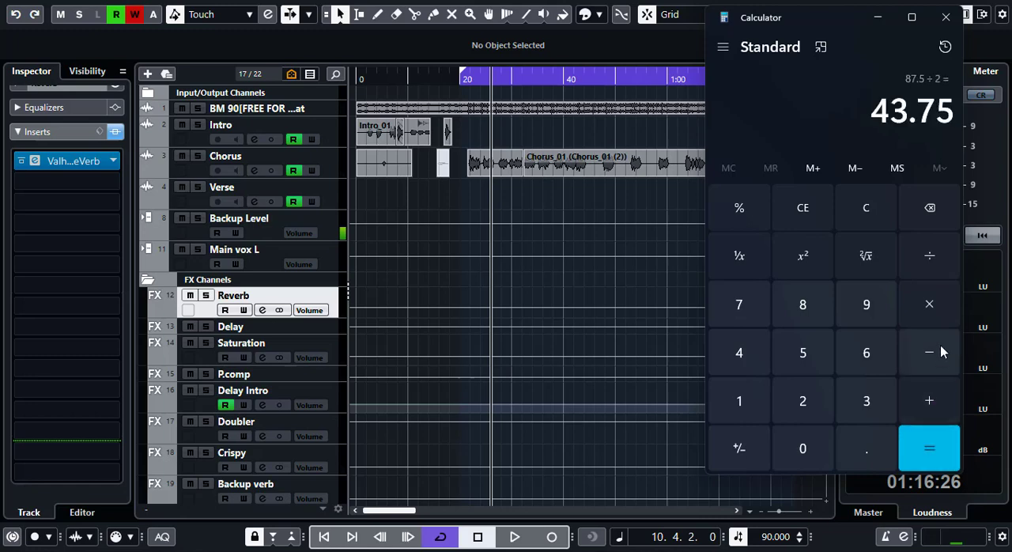
pyautogui.click(931, 255)
pyautogui.click(804, 403)
pyautogui.click(930, 450)
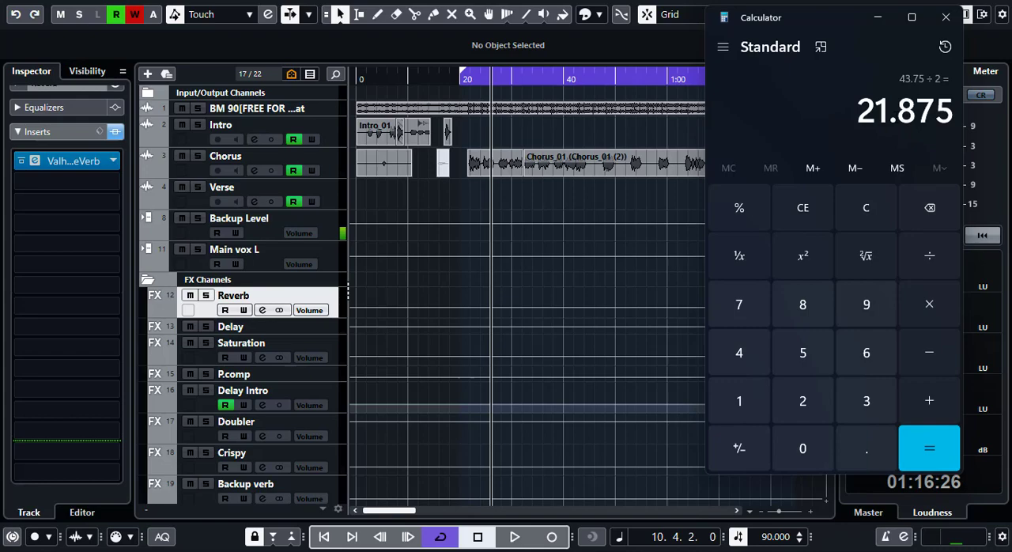
pyautogui.hotkey('alt', 'Tab')
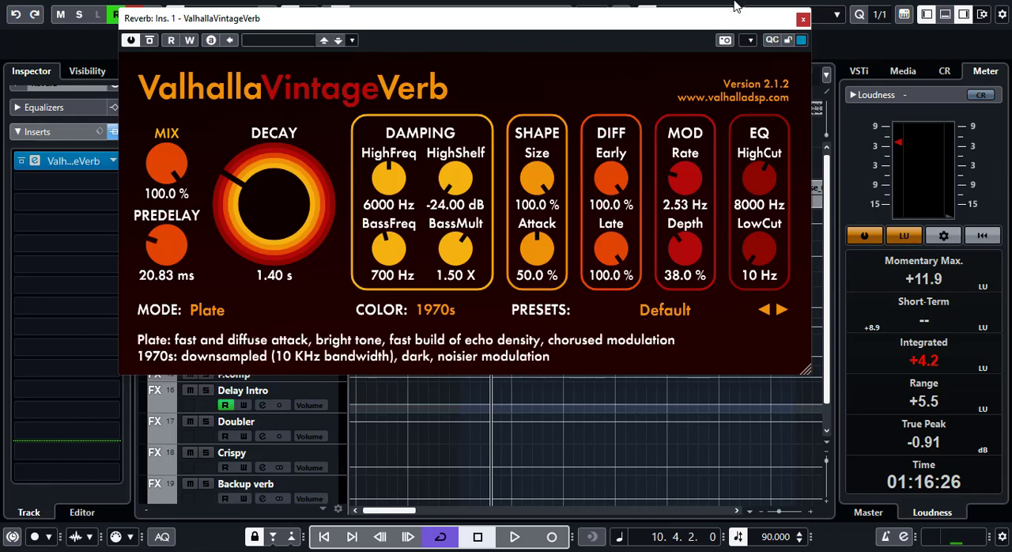
# - Set the playhead just before the long Chorus clip, recheck and close the ValhallaVintageVerb window, and play a short stretch of the mix
pyautogui.click(802, 18)
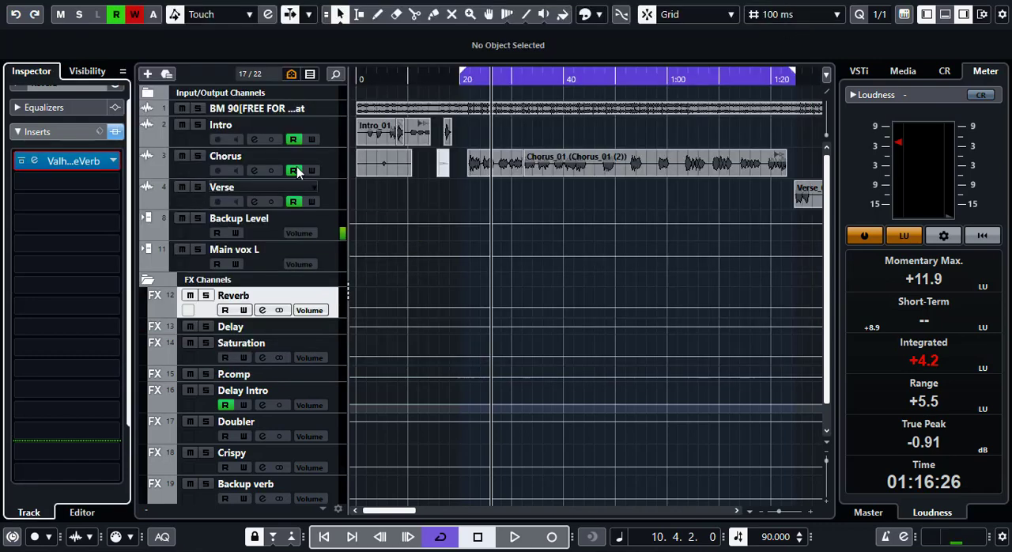
pyautogui.click(465, 79)
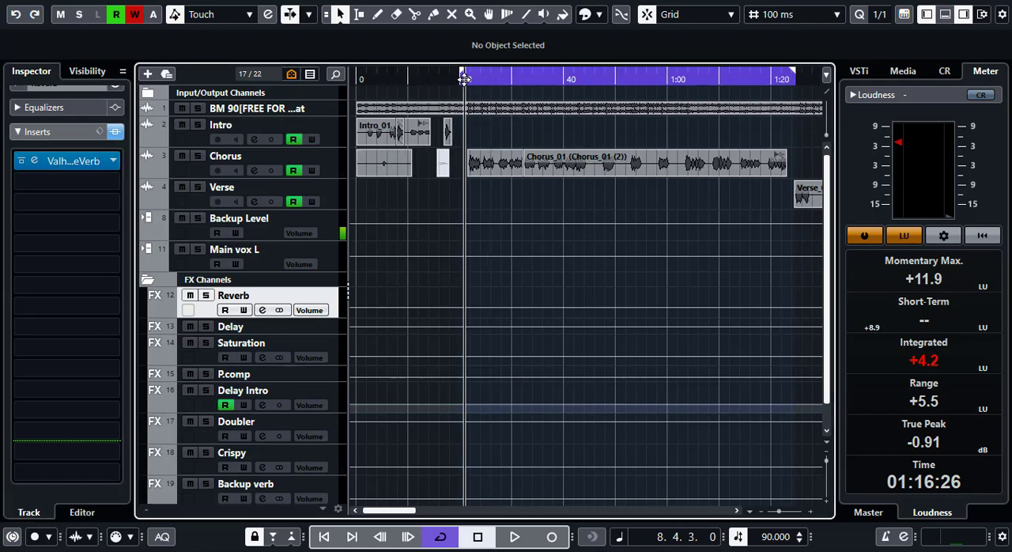
pyautogui.click(35, 163)
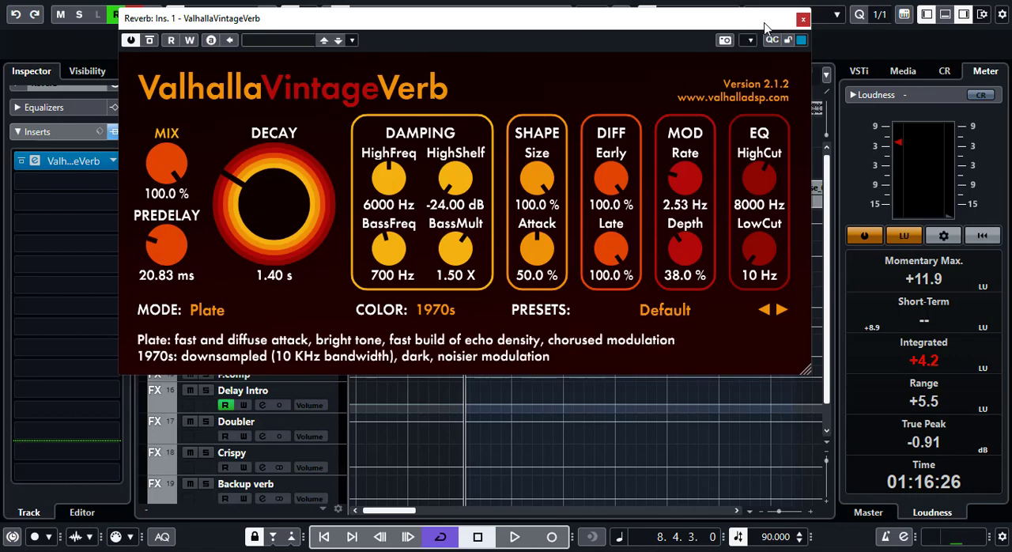
pyautogui.click(802, 18)
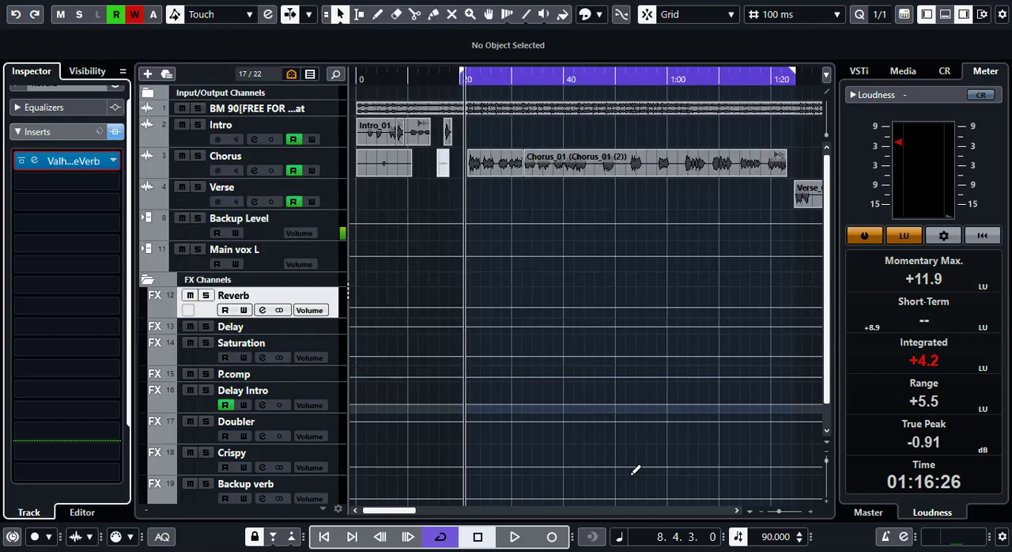
pyautogui.press('space')
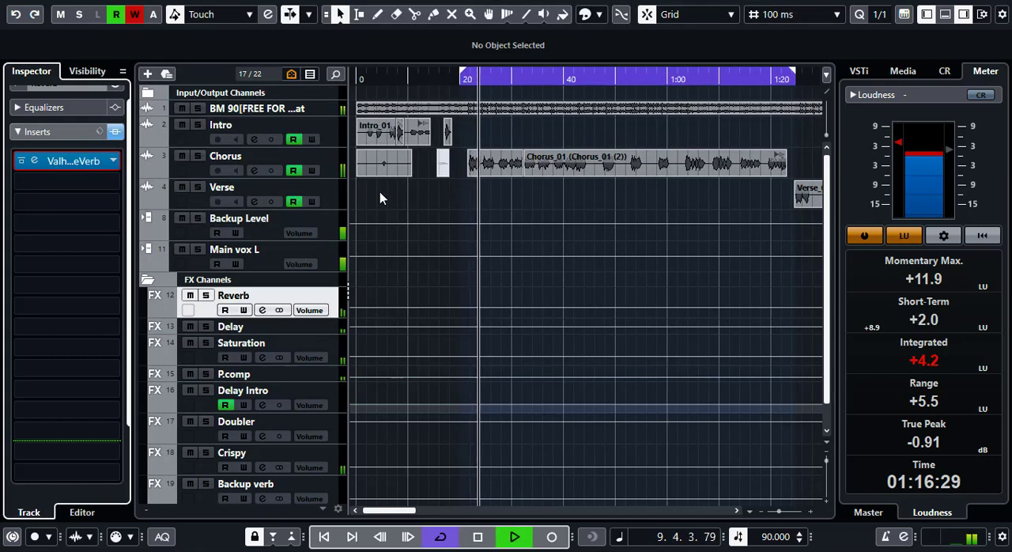
pyautogui.press('space')
# - Solo the Chorus track and play it from just before the long clip, muting the Reverb channel partway to compare the vocal
pyautogui.click(198, 156)
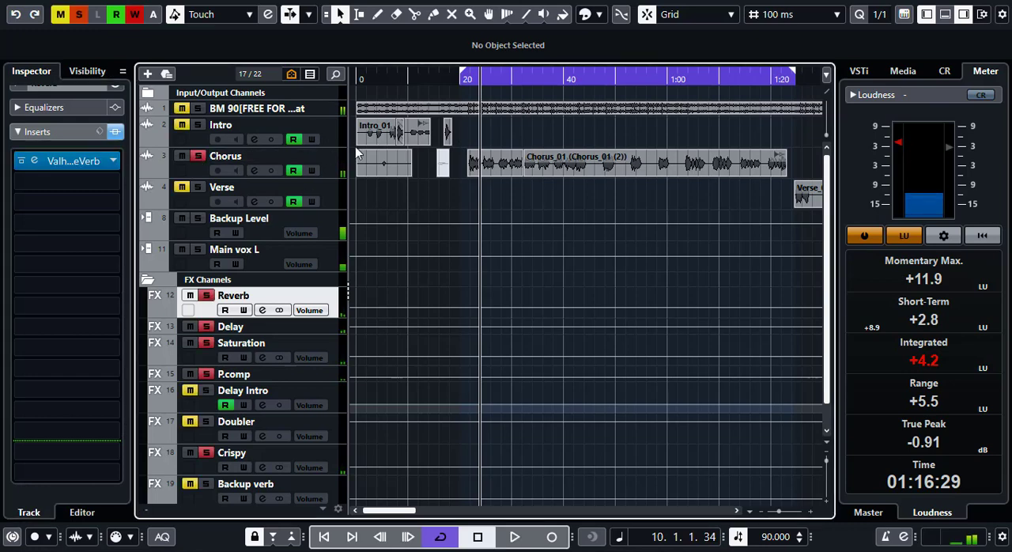
pyautogui.click(466, 80)
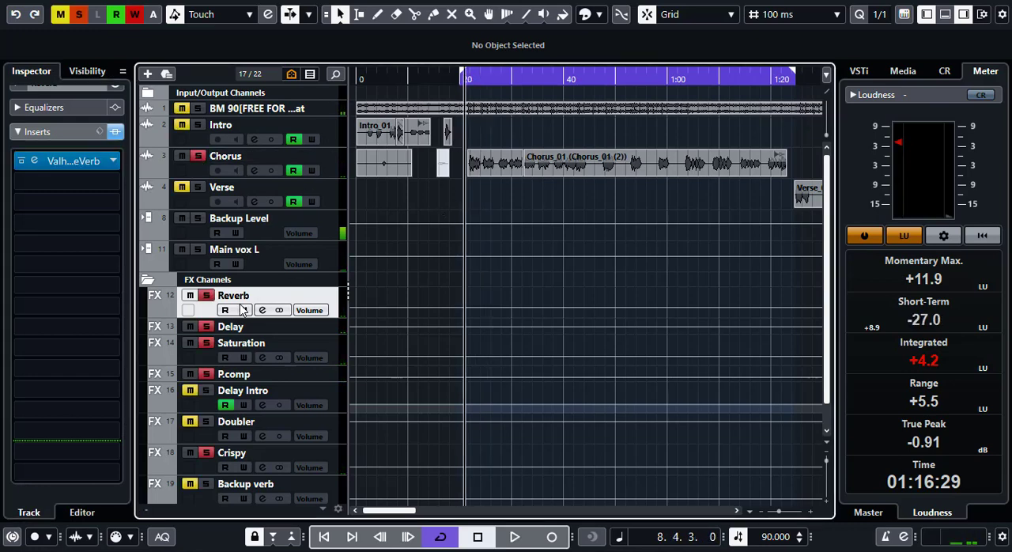
pyautogui.press('space')
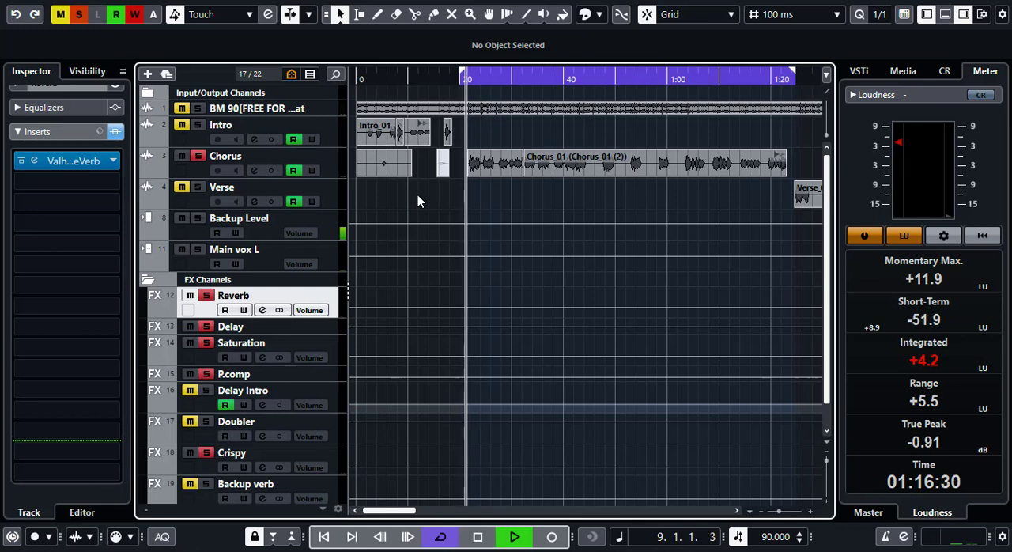
pyautogui.click(190, 296)
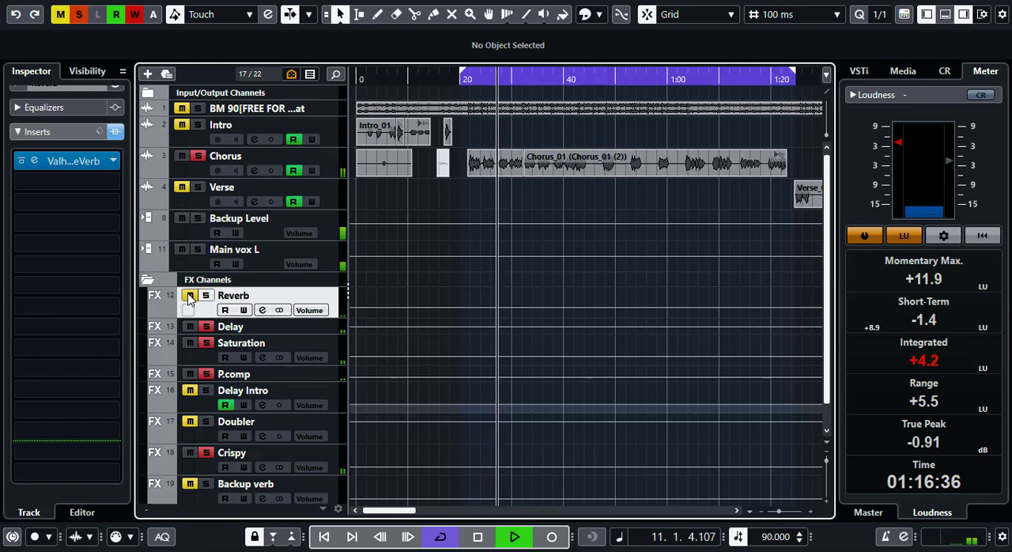
pyautogui.press('space')
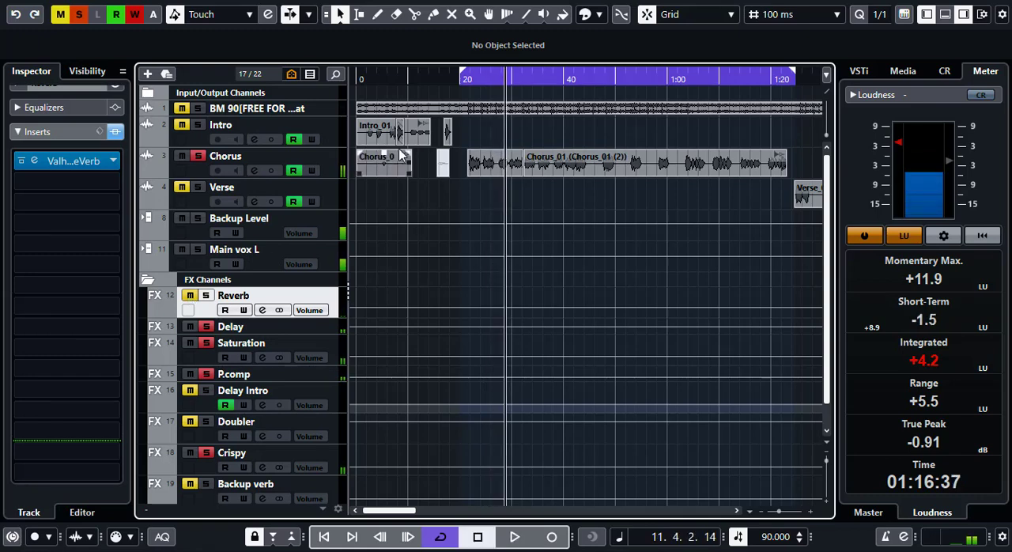
# - Replay the soloed Chorus from the left locator, unmuting the Reverb channel during playback to hear the difference, and stop
pyautogui.press('1')
pyautogui.press('space')
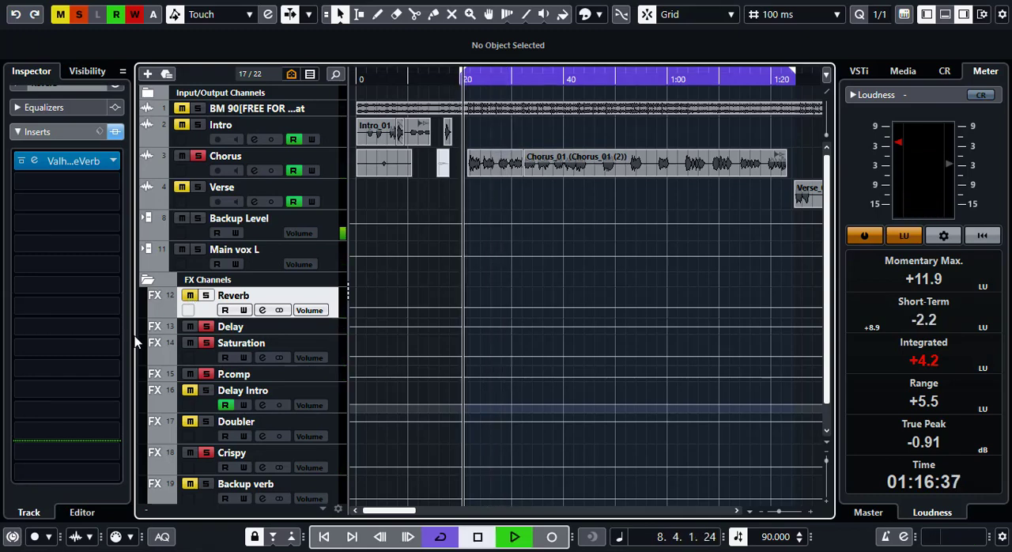
pyautogui.click(190, 296)
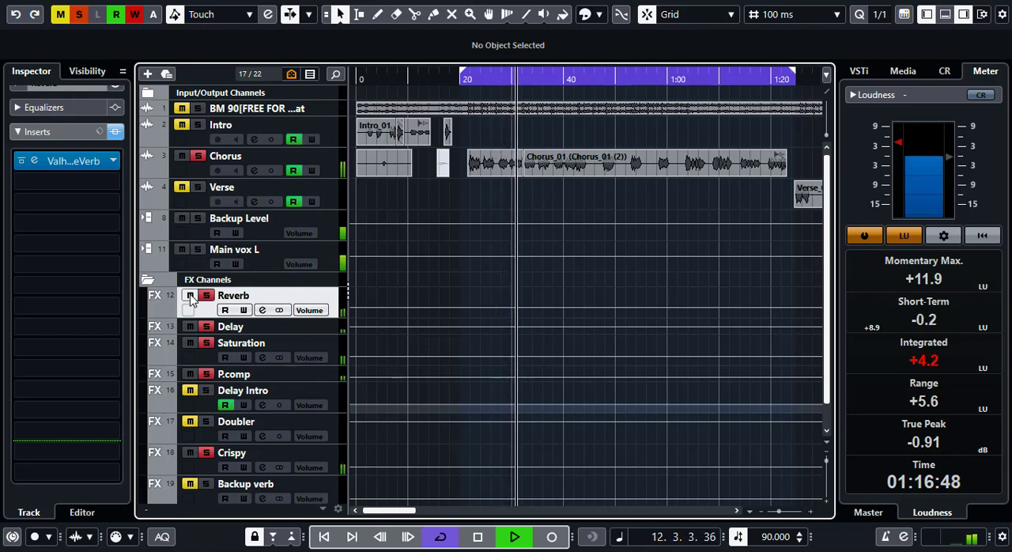
pyautogui.press('space')
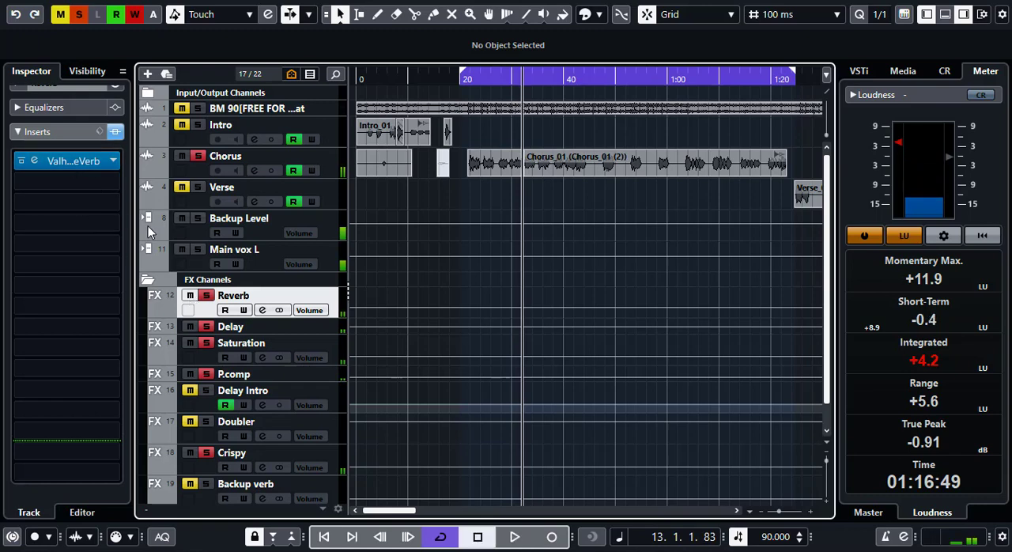
# - Collapse the Reverb channel's Inserts section, return the playhead to the start of the chorus, and unsolo the Chorus track
pyautogui.click(68, 131)
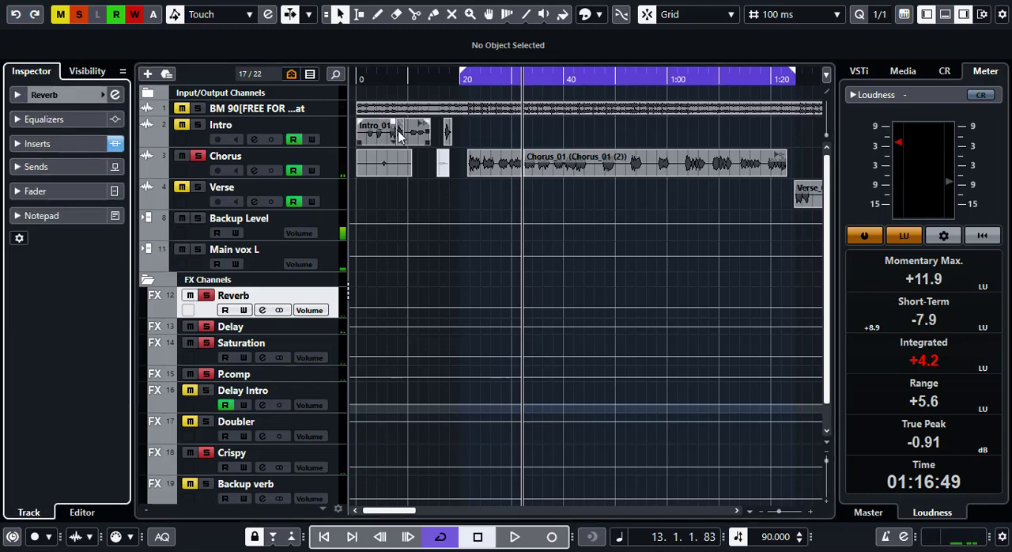
pyautogui.click(467, 79)
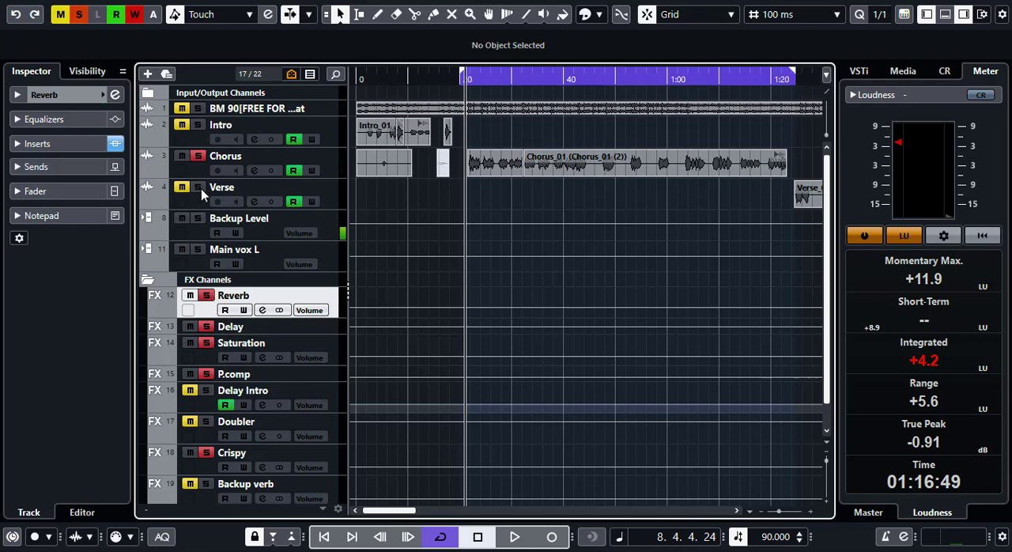
pyautogui.click(199, 159)
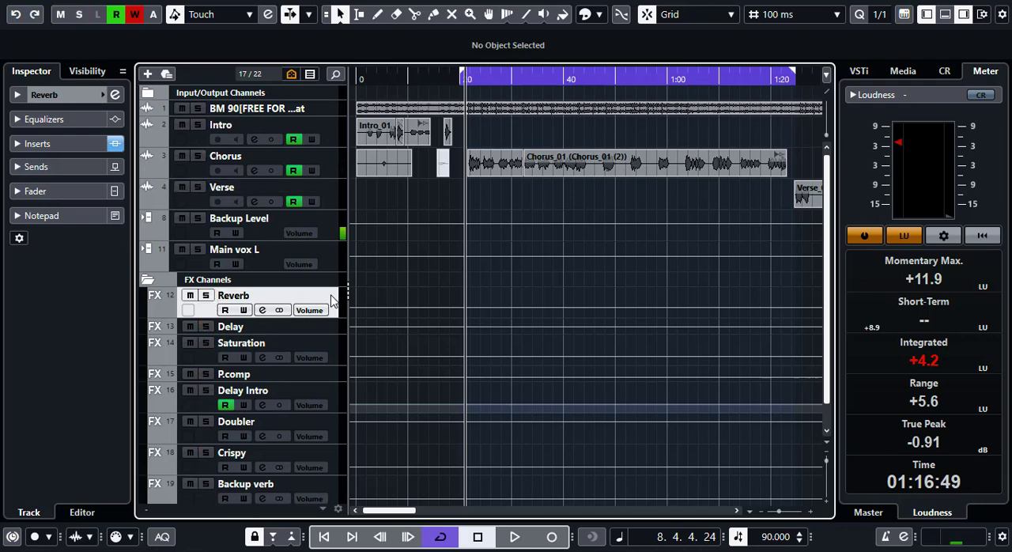
# - Add one stereo FX track named Large Reverb with No Effect, routed to Stereo Out and created inside the folder
pyautogui.rightClick(332, 301)
pyautogui.moveTo(545, 305)
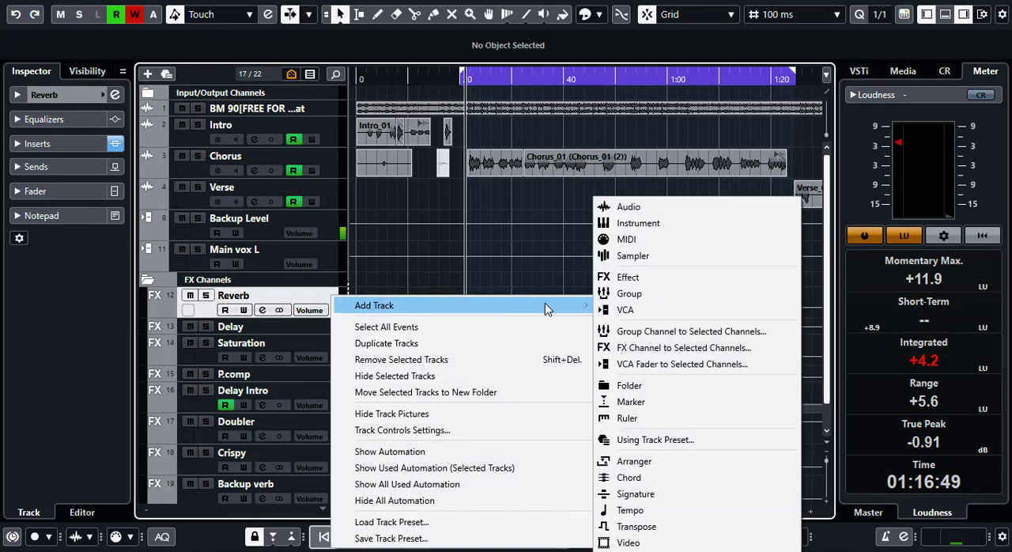
pyautogui.click(613, 276)
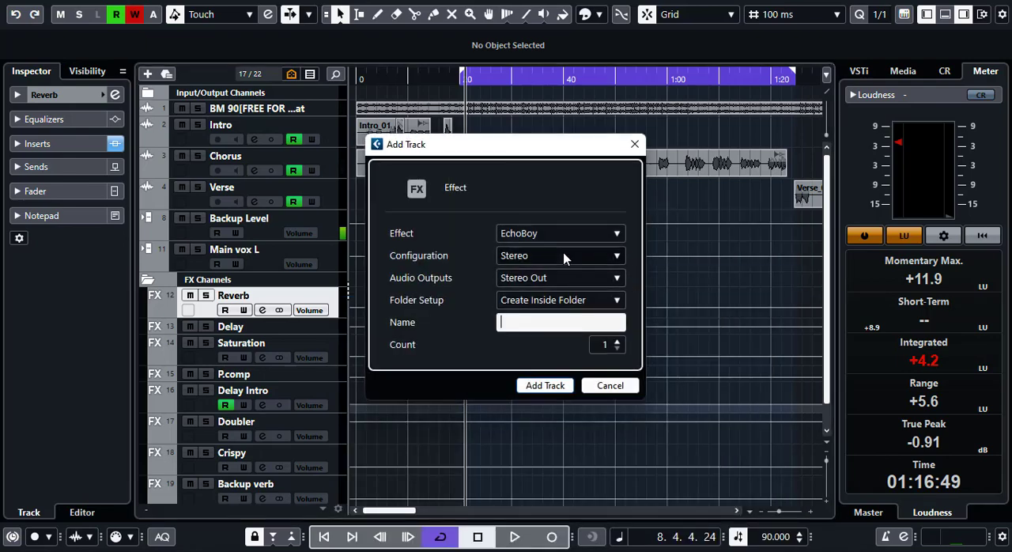
pyautogui.click(545, 236)
pyautogui.scroll(5, 442, 285)
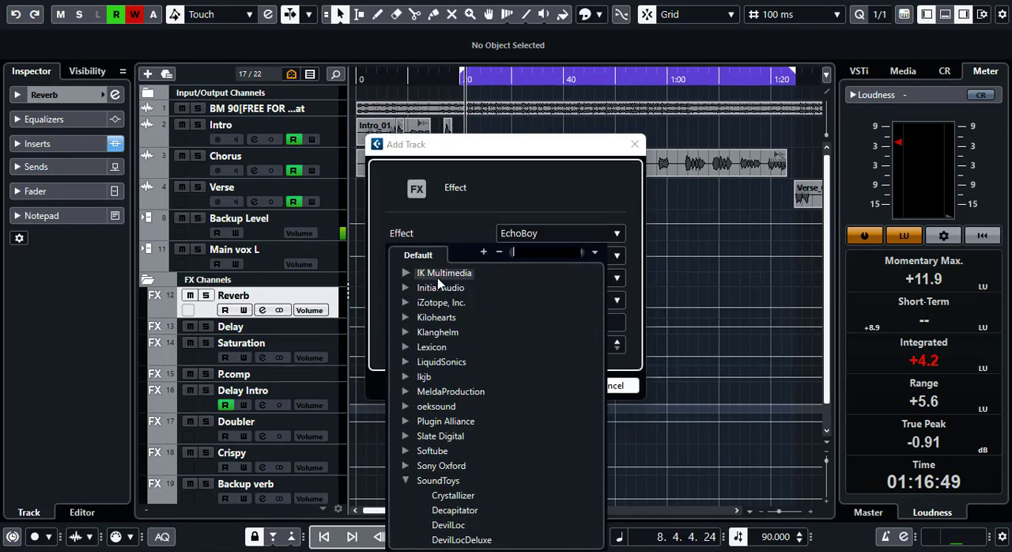
pyautogui.click(437, 280)
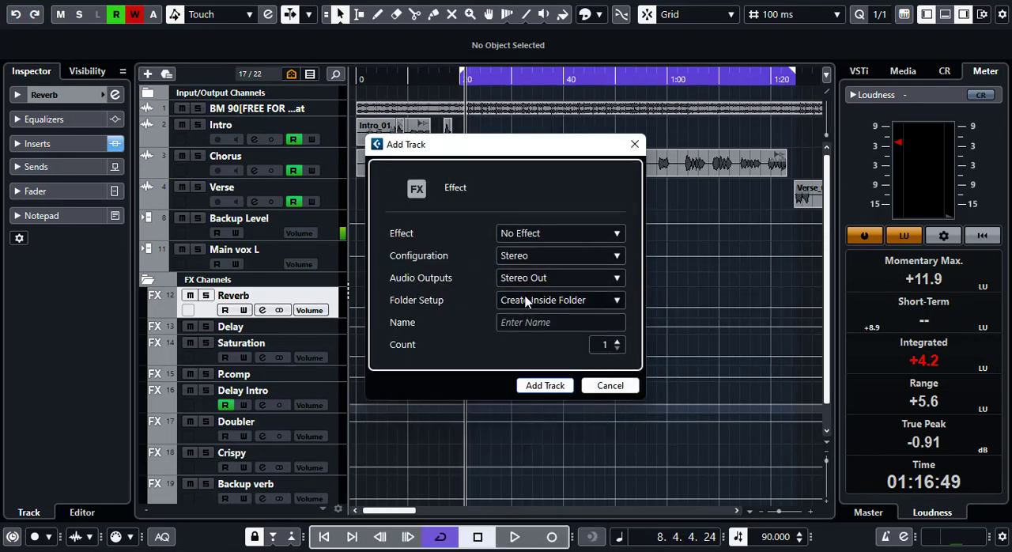
pyautogui.click(524, 322)
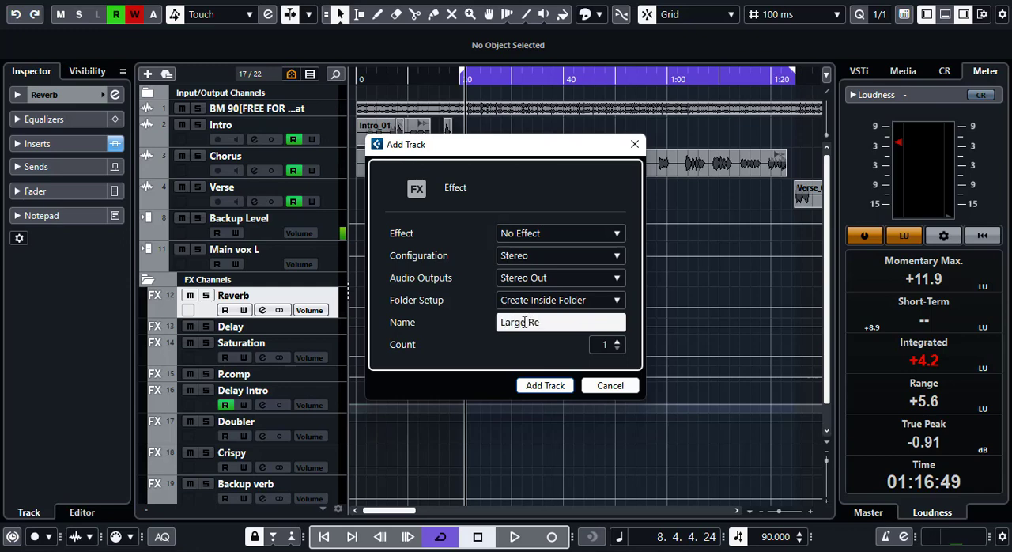
pyautogui.click(546, 385)
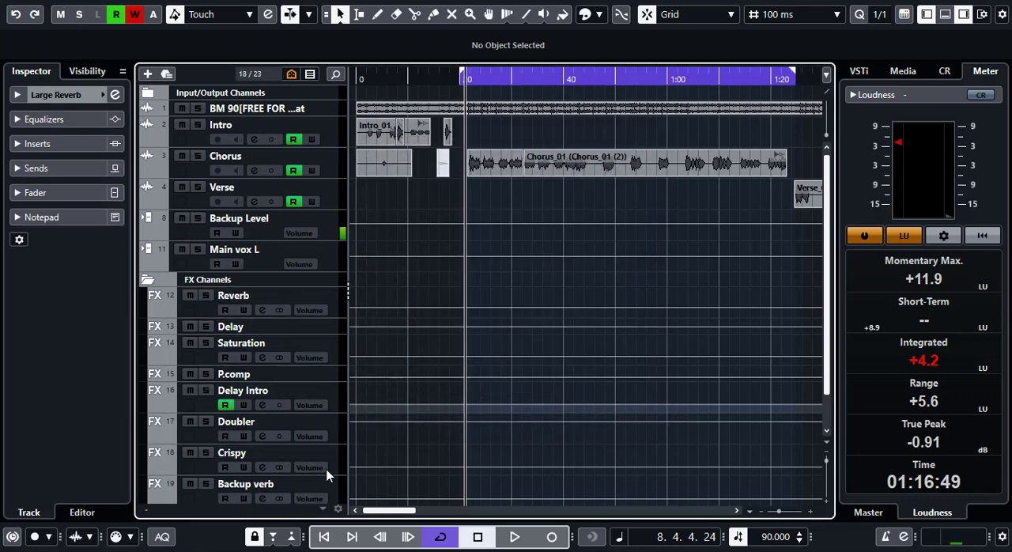
pyautogui.scroll(-2, 434, 402)
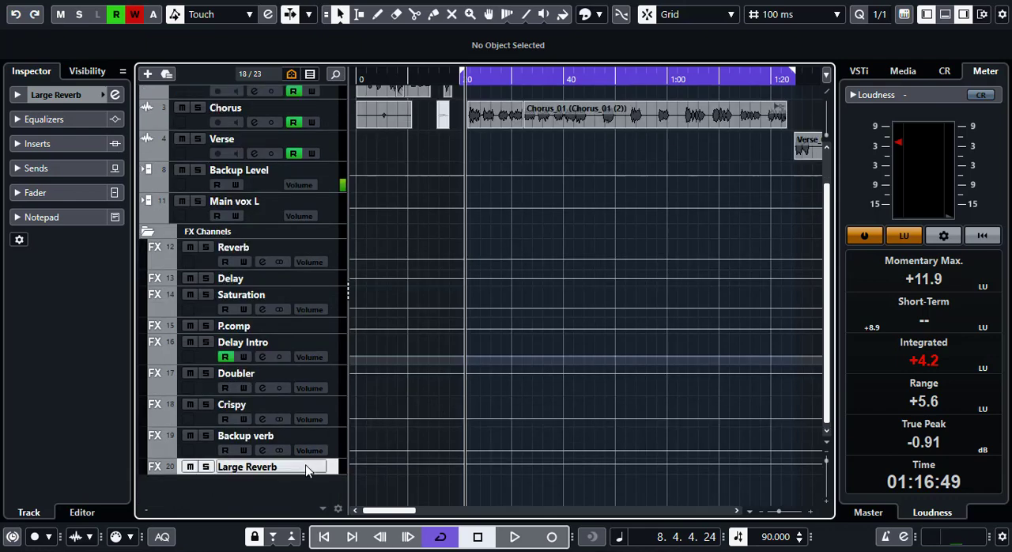
# - Move the Large Reverb track directly below the Reverb channel in the FX Channels folder
pyautogui.moveTo(307, 470); pyautogui.dragTo(324, 283)
pyautogui.scroll(2, 363, 318)
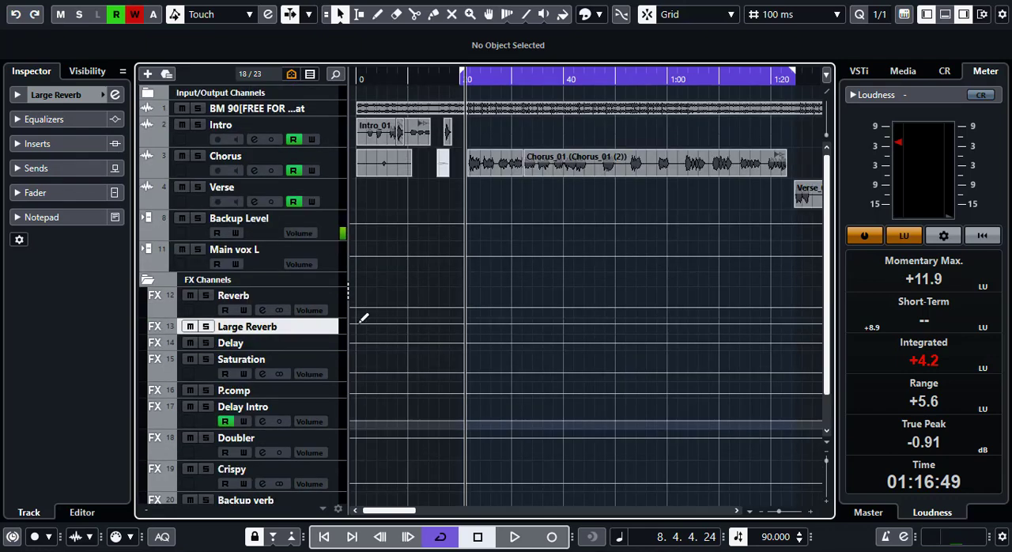
pyautogui.doubleClick(298, 328)
pyautogui.press('Return')
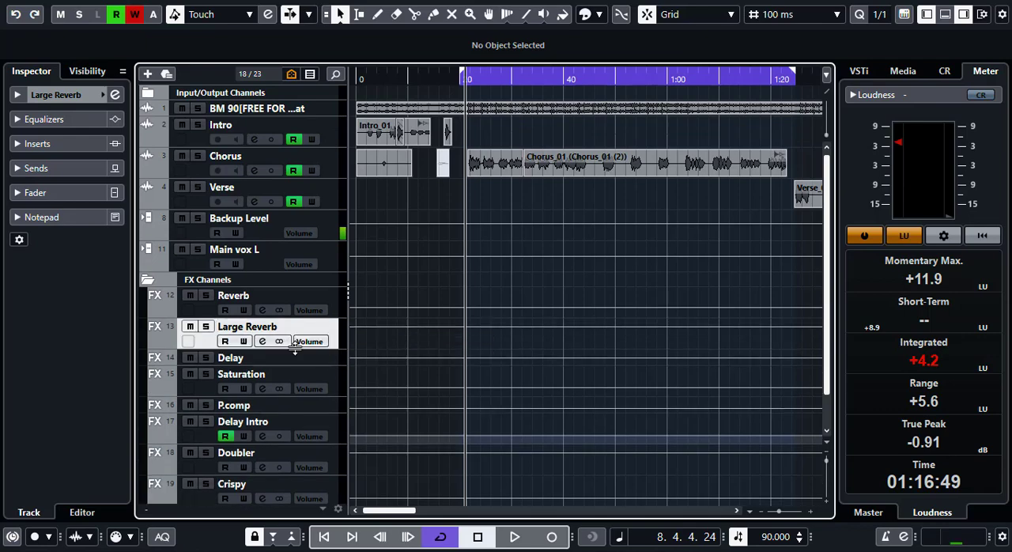
# - Insert FabFilter Pro-R in the first insert slot of the Large Reverb channel
pyautogui.click(37, 145)
pyautogui.click(39, 152)
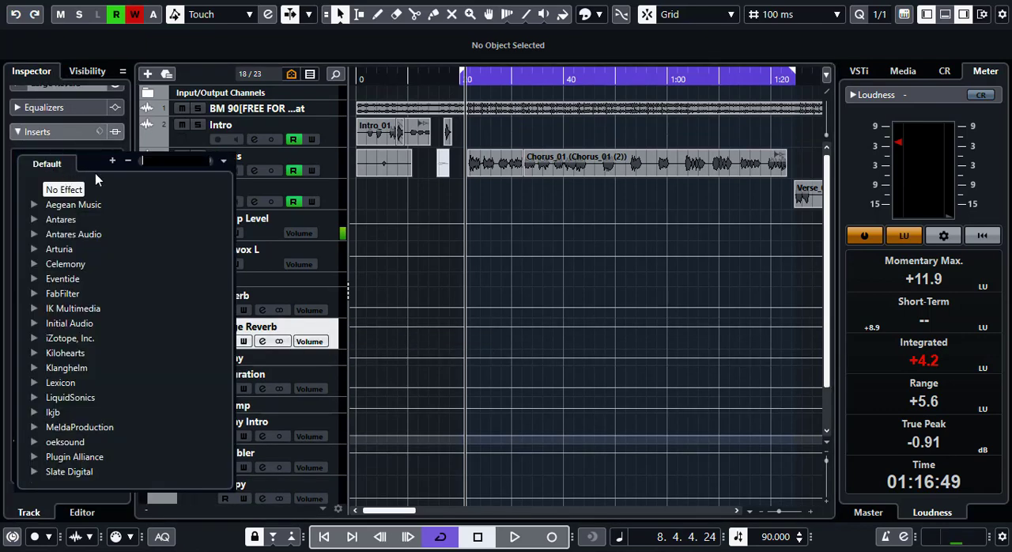
pyautogui.write('fa')
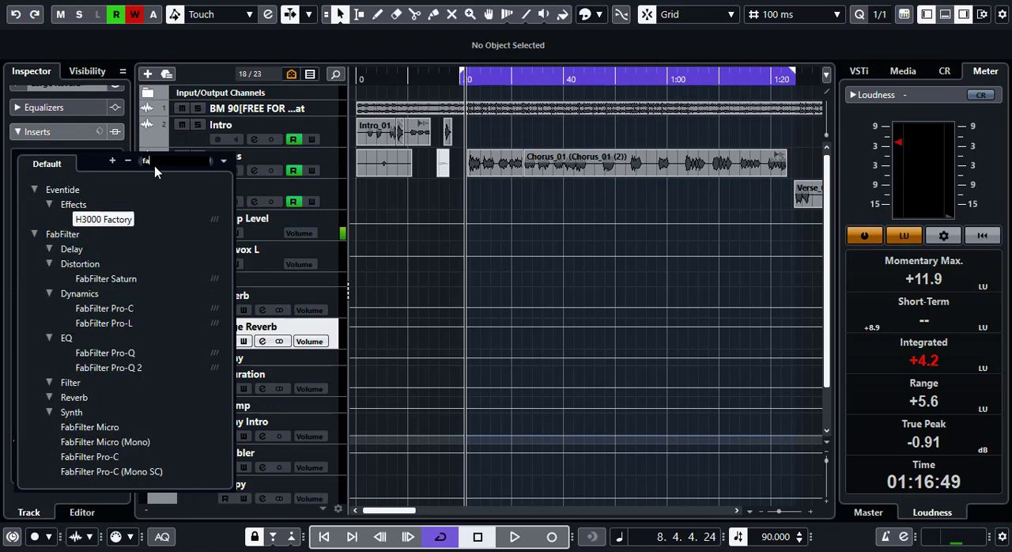
pyautogui.write('bfilt')
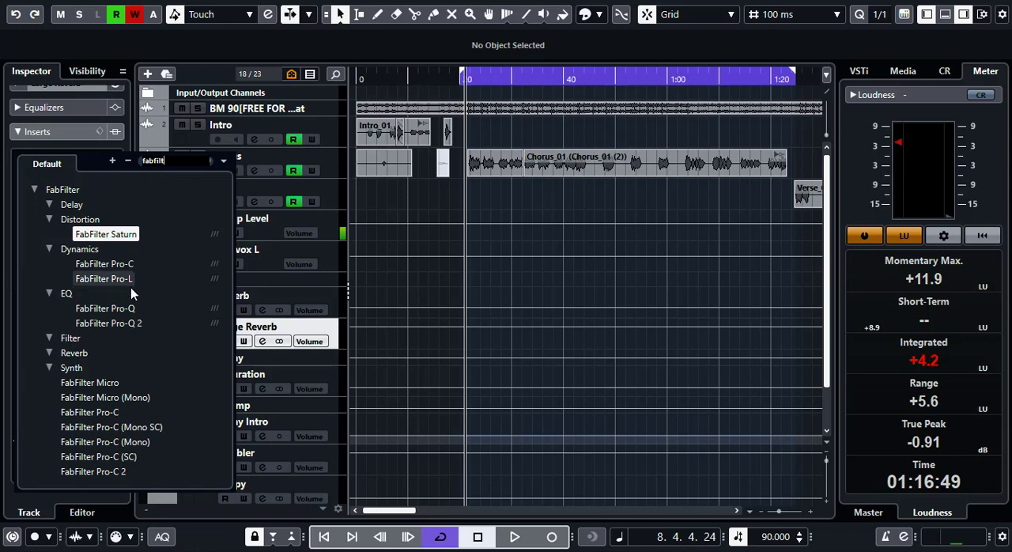
pyautogui.scroll(-5, 134, 371)
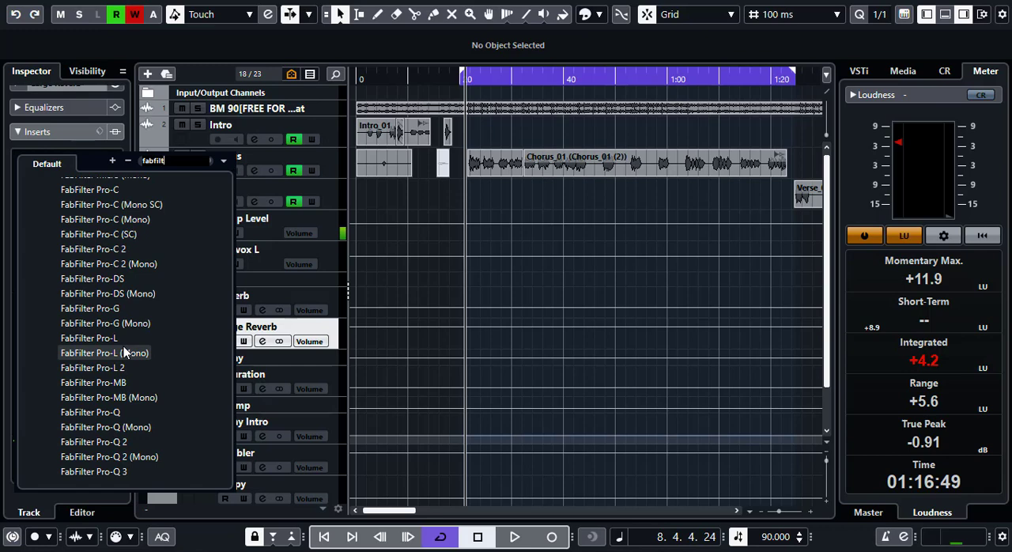
pyautogui.scroll(-3, 123, 353)
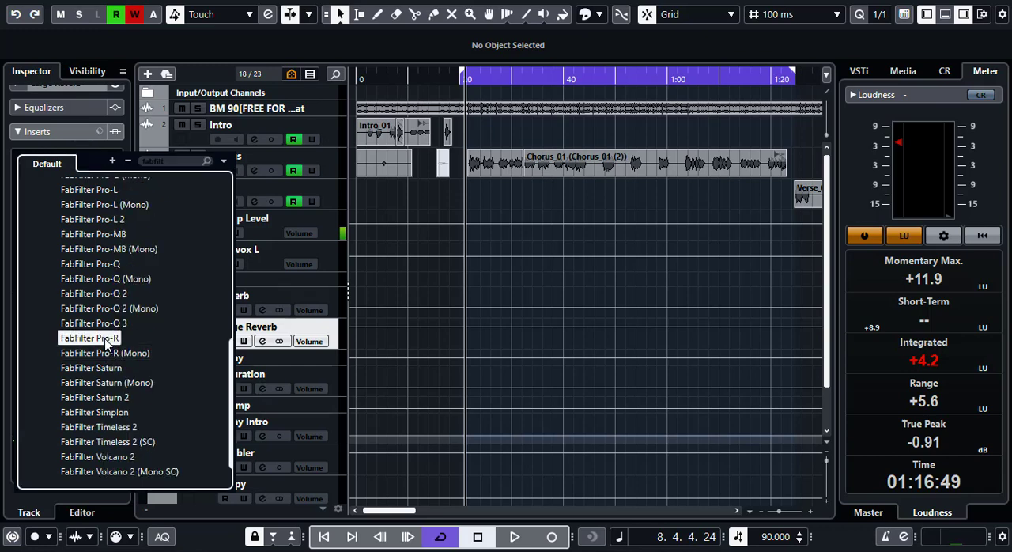
pyautogui.click(109, 339)
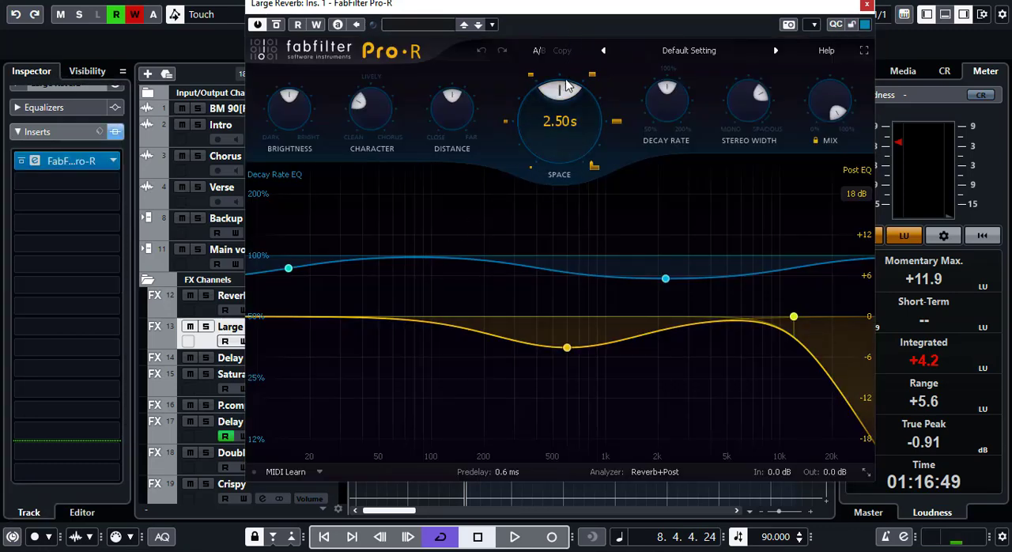
# - Load the Choir Hall preset from Pro-R's Large category
pyautogui.click(678, 50)
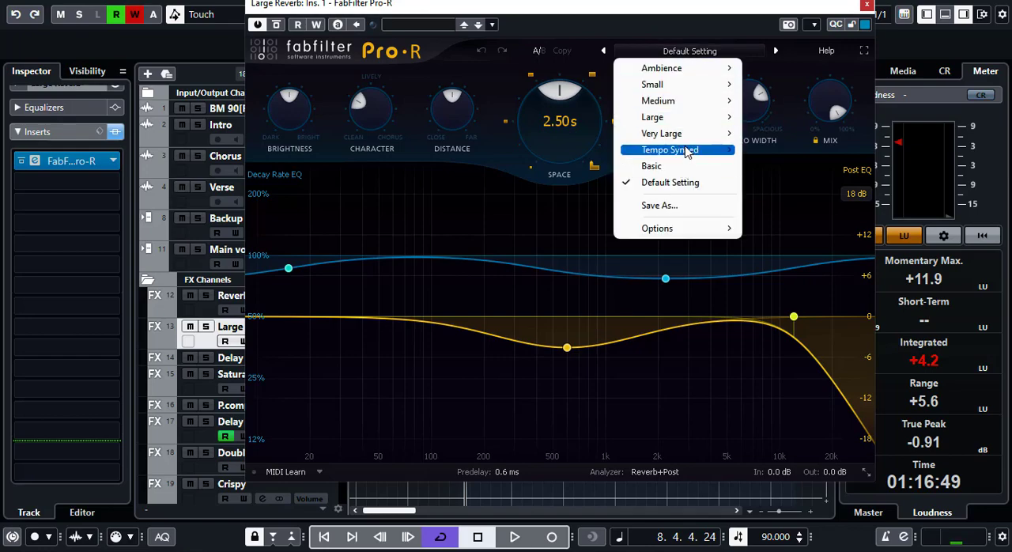
pyautogui.moveTo(686, 119)
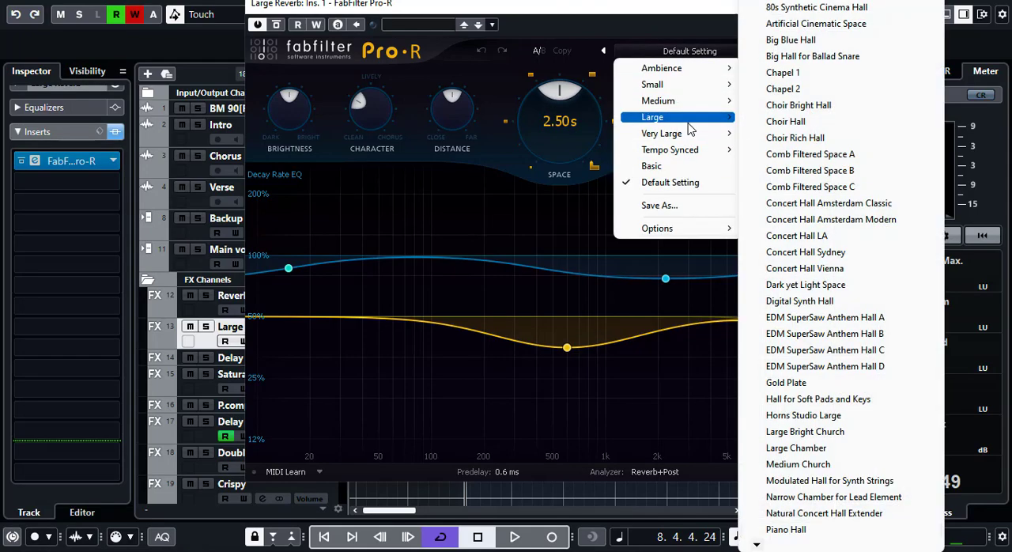
pyautogui.click(815, 125)
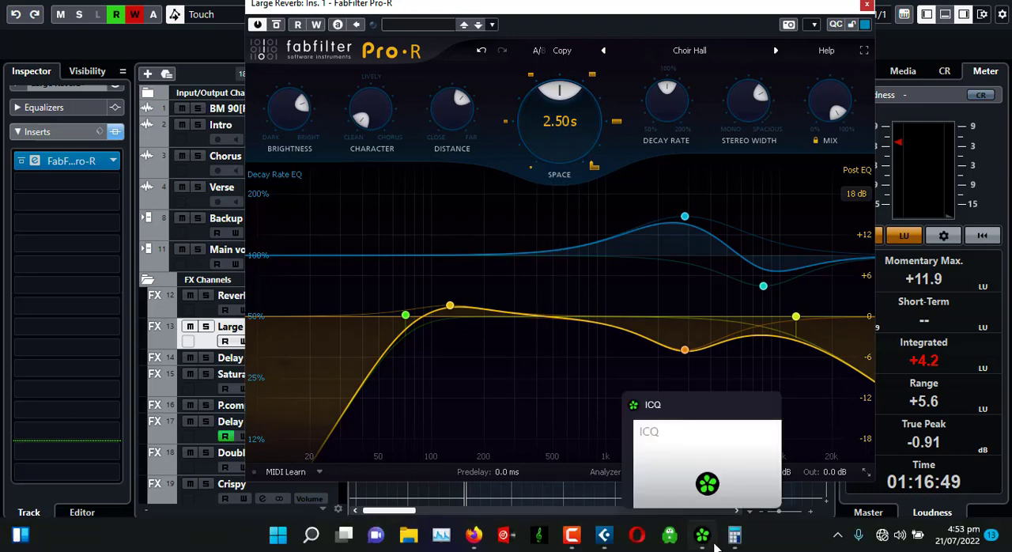
# - Switch to Calculator, clear the previous result and divide 60000 by 90 to get the beat length in milliseconds
pyautogui.click(735, 544)
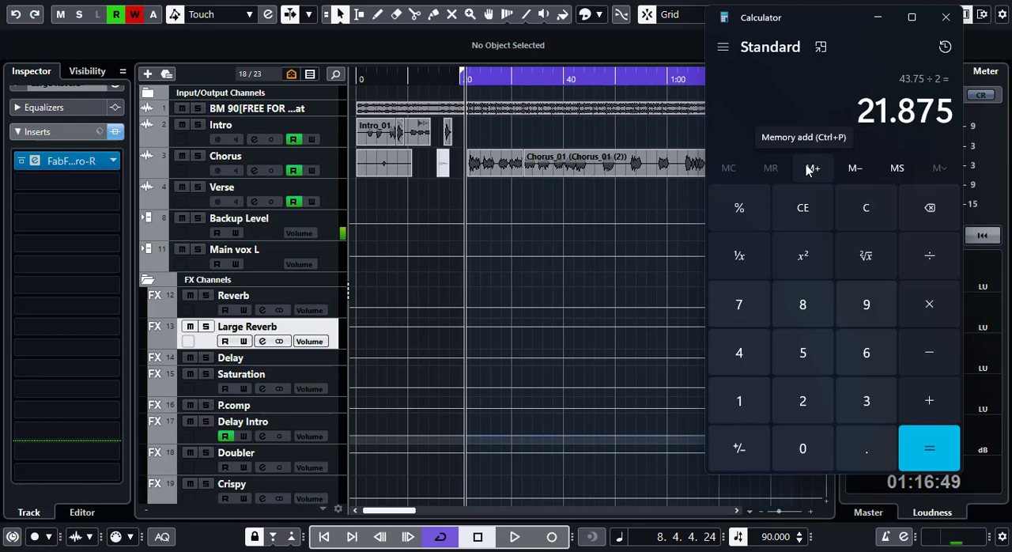
pyautogui.click(803, 208)
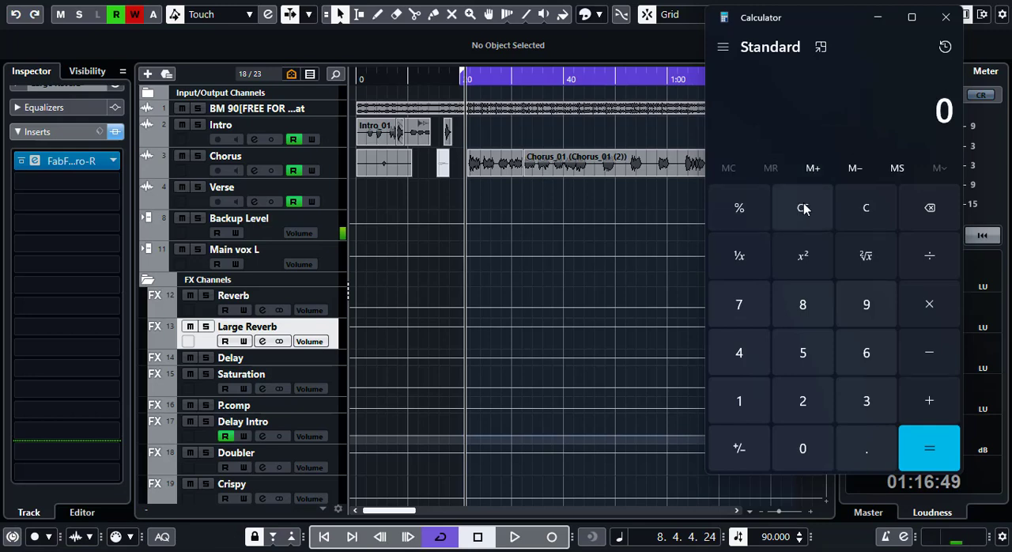
pyautogui.click(867, 352)
pyautogui.click(803, 451)
pyautogui.click(802, 450)
pyautogui.click(802, 450)
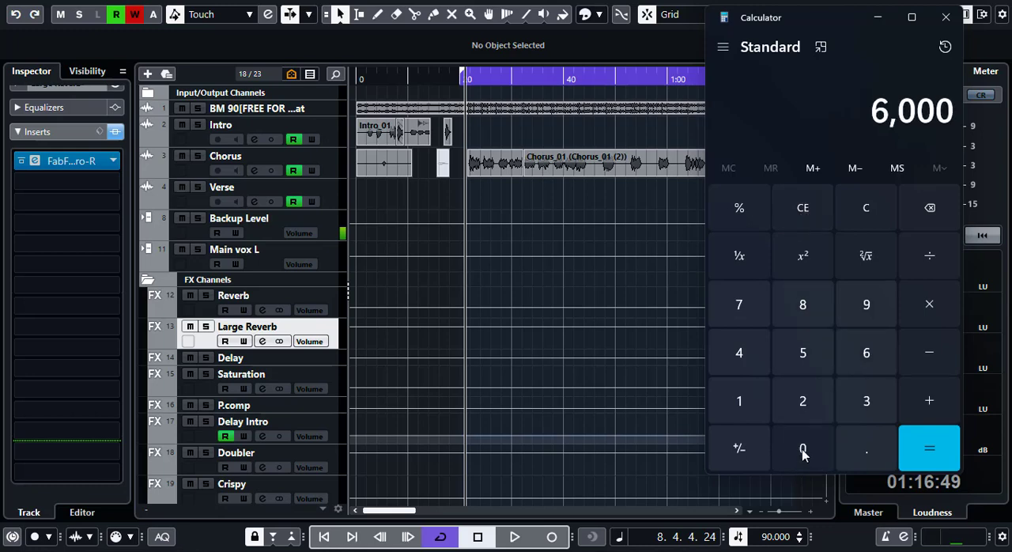
pyautogui.click(803, 450)
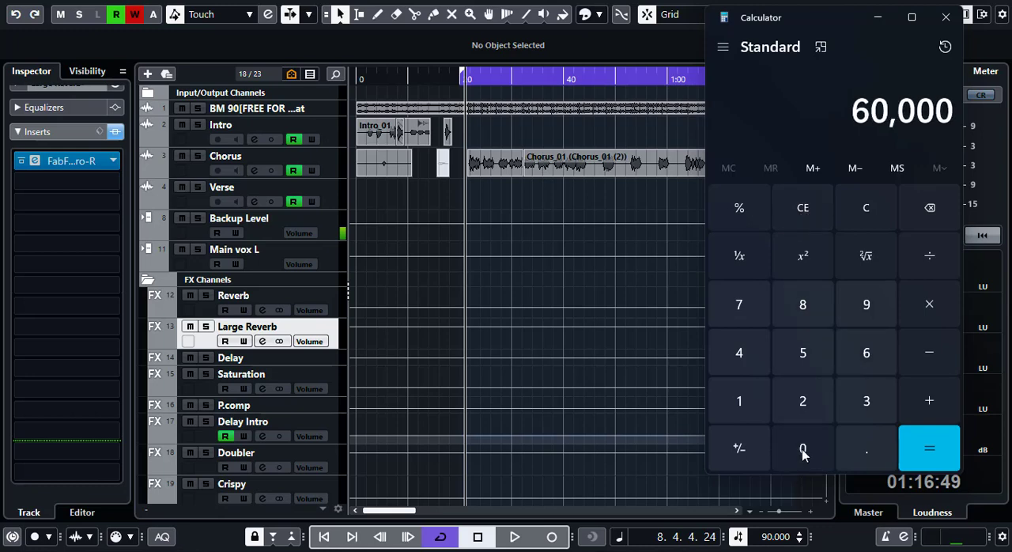
pyautogui.click(934, 258)
pyautogui.click(852, 315)
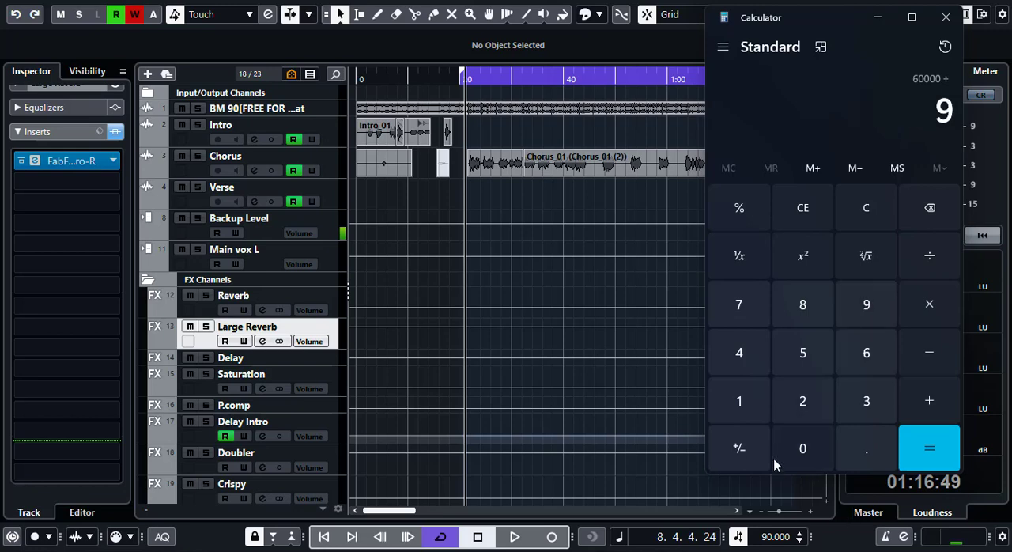
pyautogui.click(793, 450)
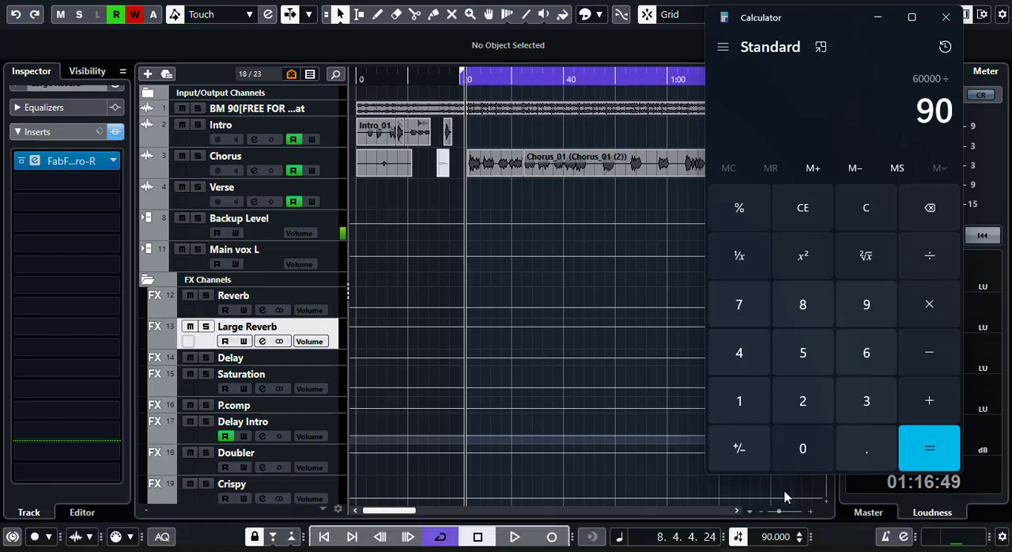
pyautogui.click(931, 446)
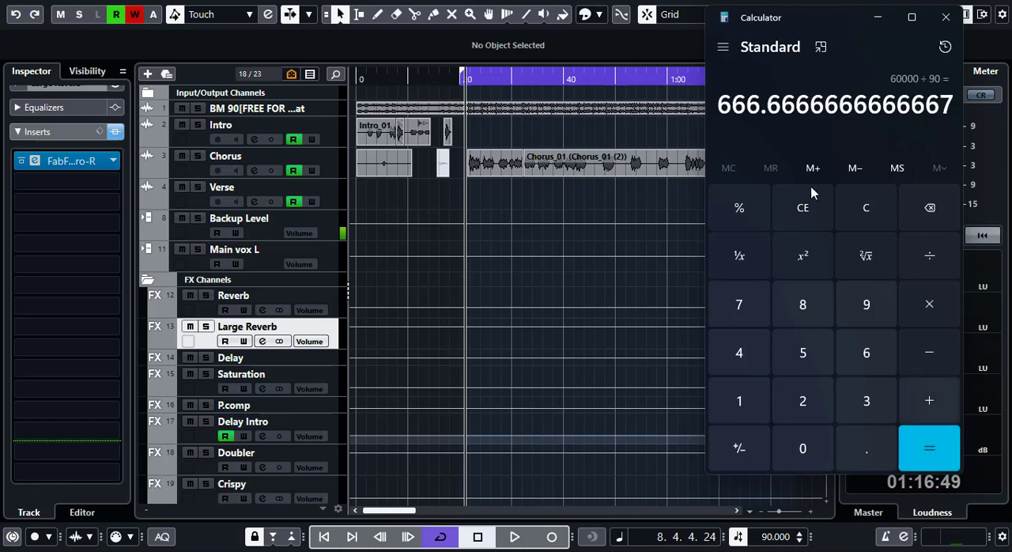
pyautogui.click(932, 261)
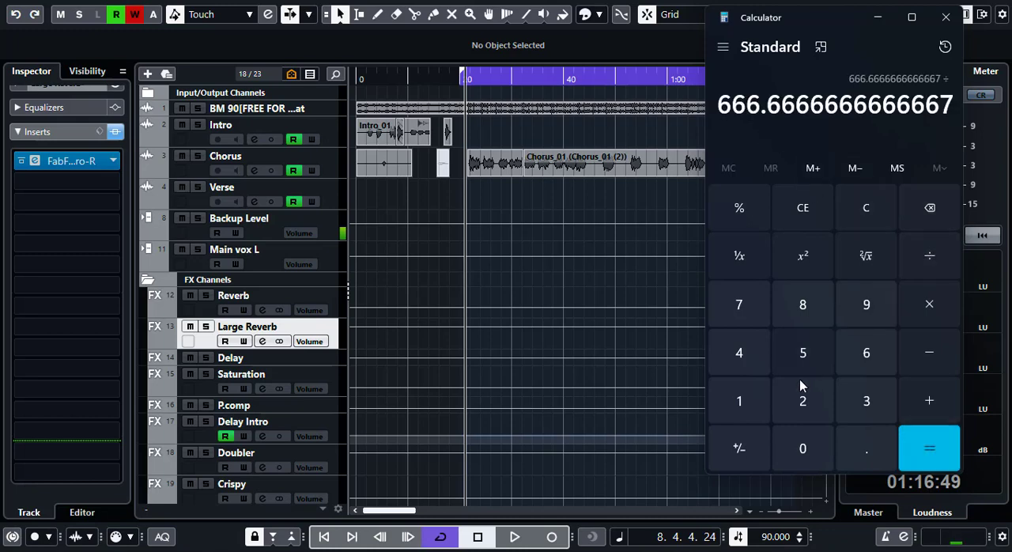
pyautogui.click(801, 400)
pyautogui.click(921, 454)
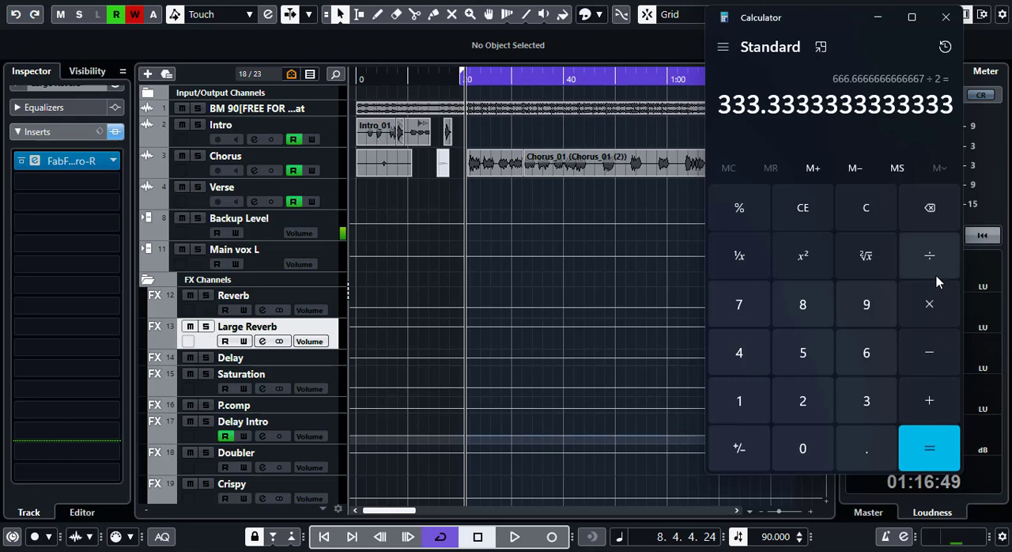
pyautogui.click(930, 308)
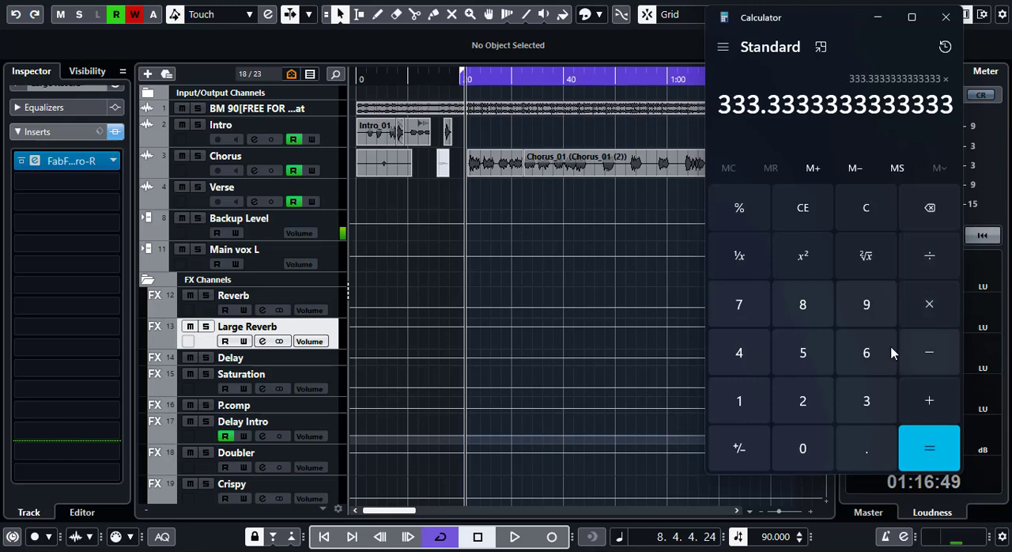
pyautogui.click(804, 400)
pyautogui.click(916, 439)
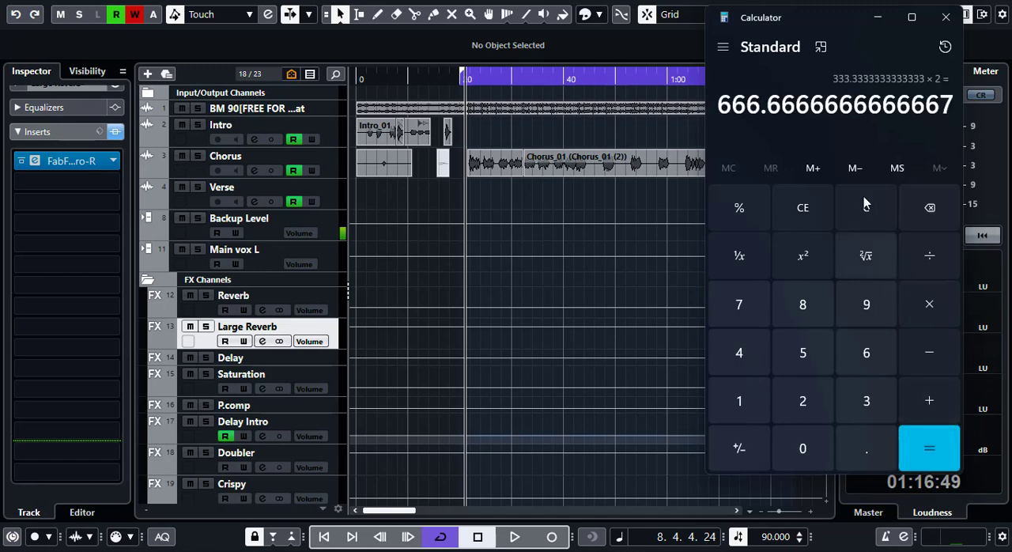
# - Multiply the beat length by 2 twice to get a four-beat decay time for the large reverb
pyautogui.click(931, 303)
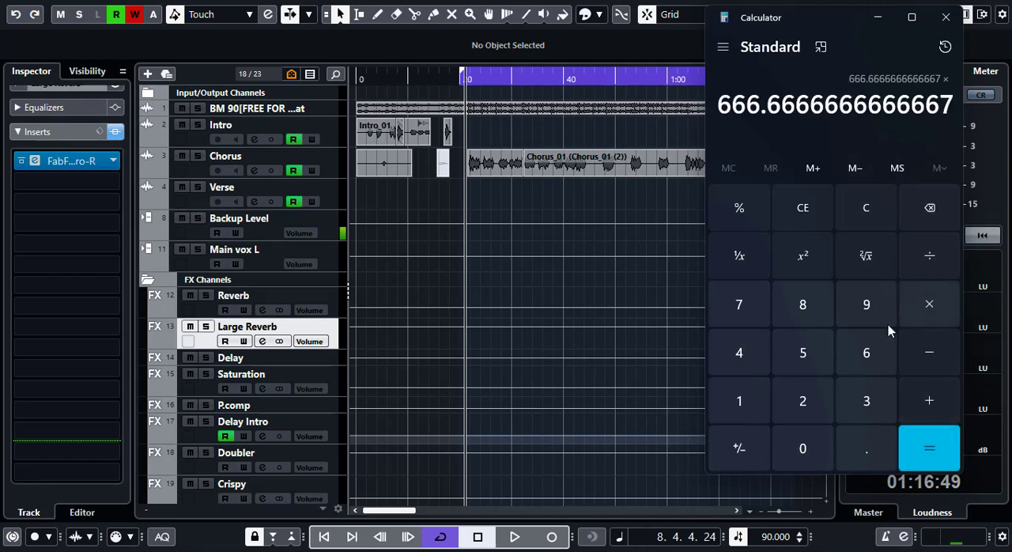
pyautogui.click(803, 400)
pyautogui.click(934, 445)
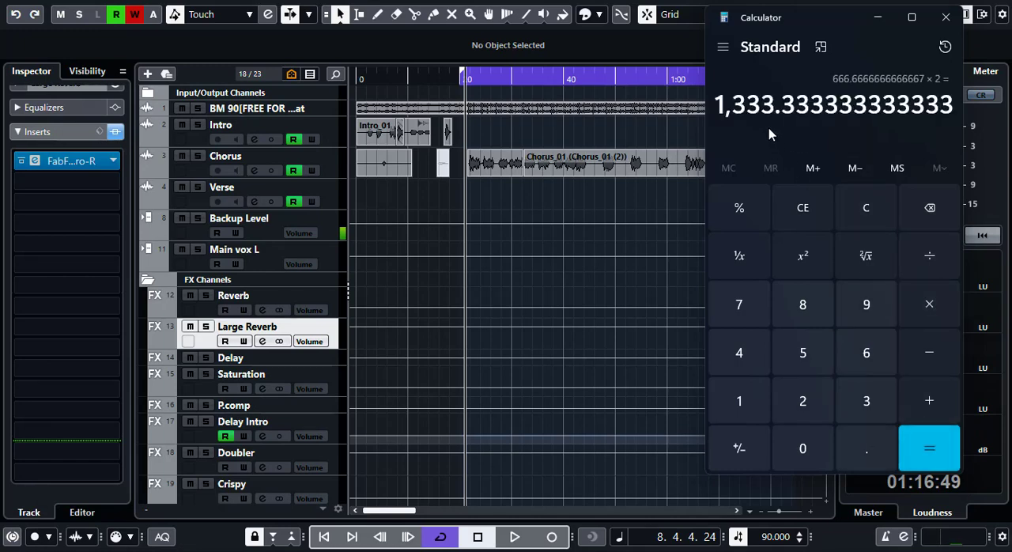
pyautogui.click(932, 304)
pyautogui.click(805, 400)
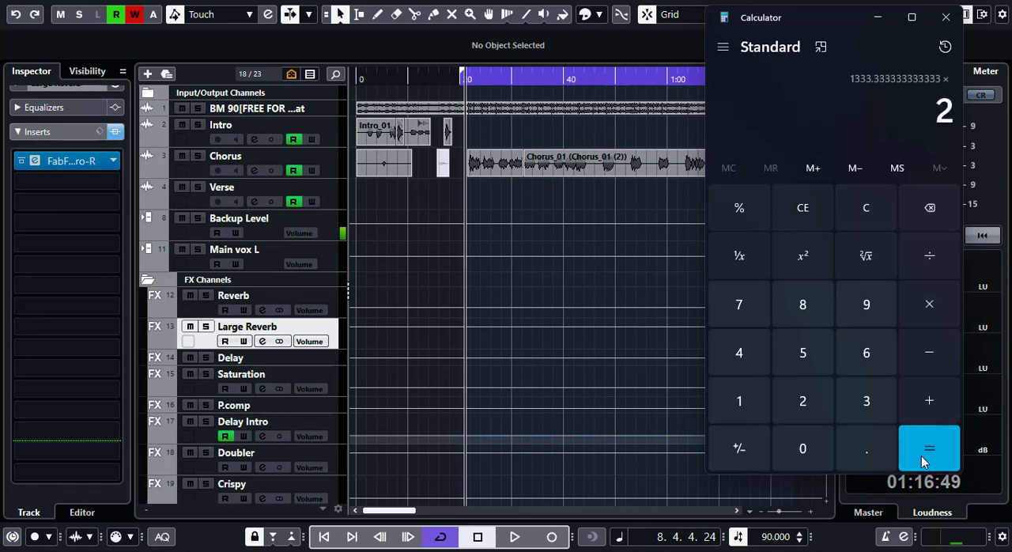
pyautogui.click(922, 456)
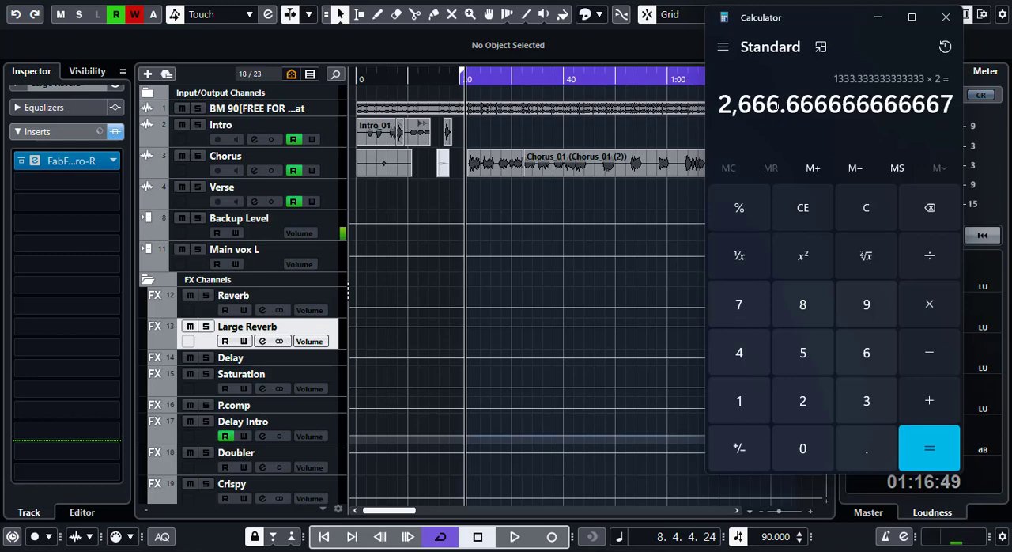
pyautogui.click(926, 306)
pyautogui.click(803, 399)
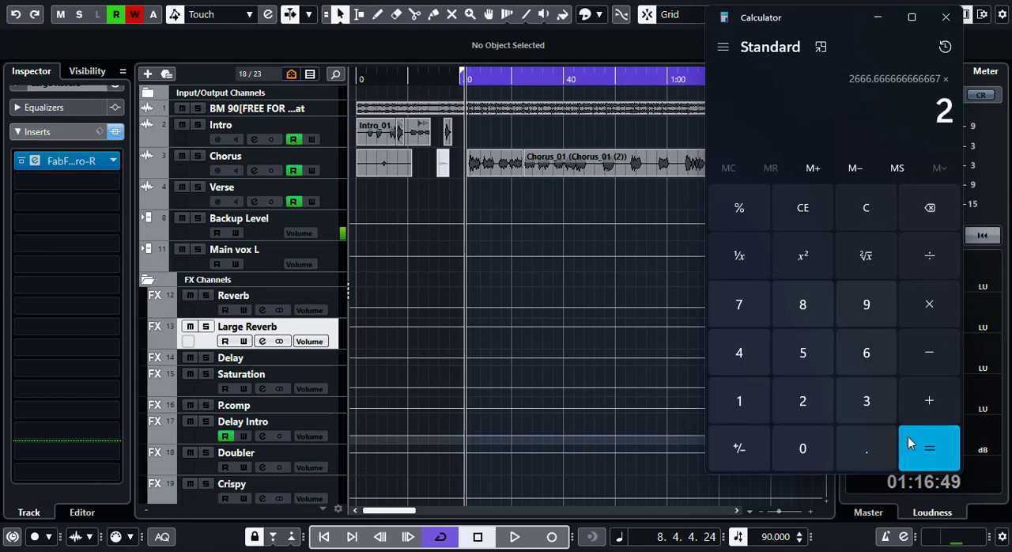
pyautogui.click(909, 439)
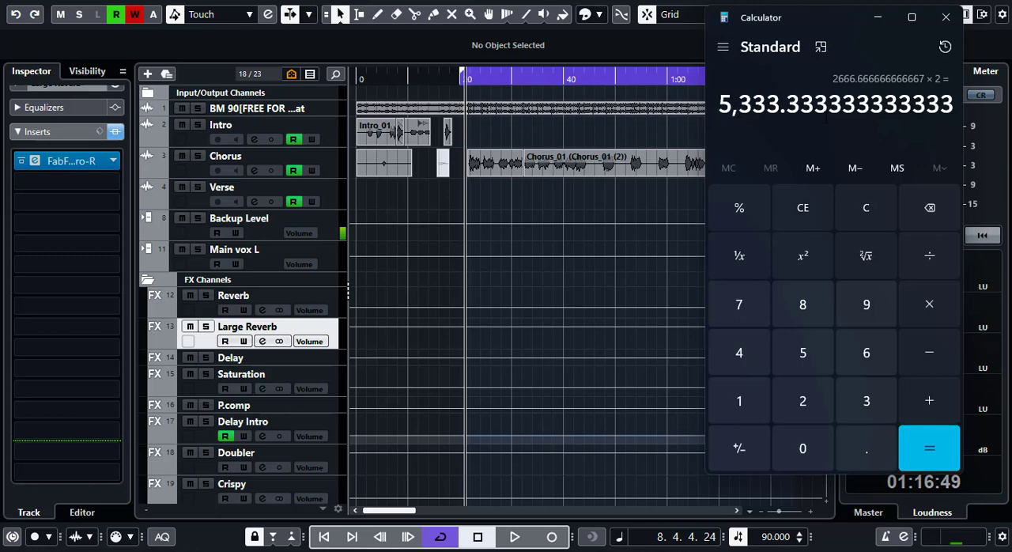
pyautogui.click(927, 255)
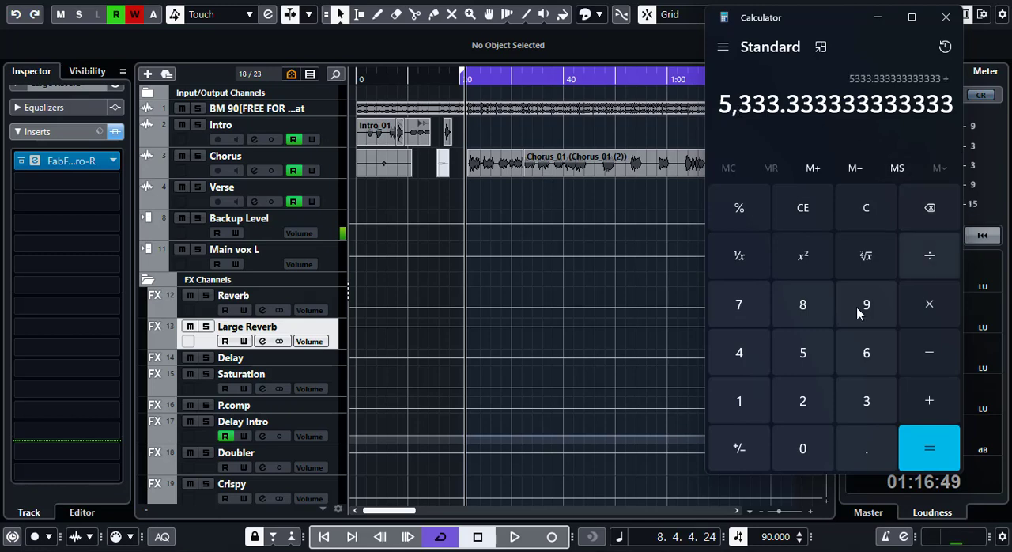
pyautogui.click(805, 399)
pyautogui.click(921, 447)
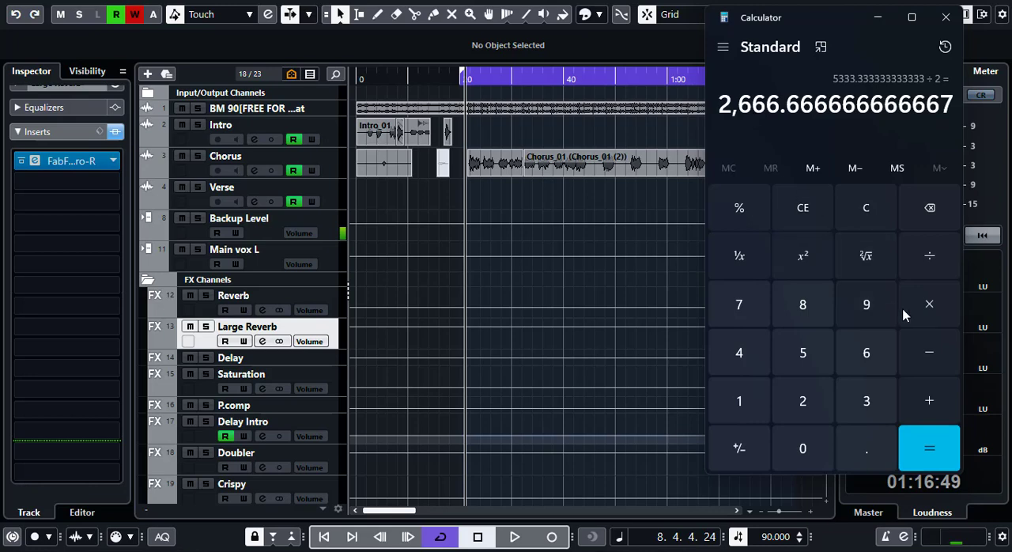
# - Multiply the four-beat time by 1.05 and reopen the Pro-R insert on the Large Reverb channel
pyautogui.click(929, 307)
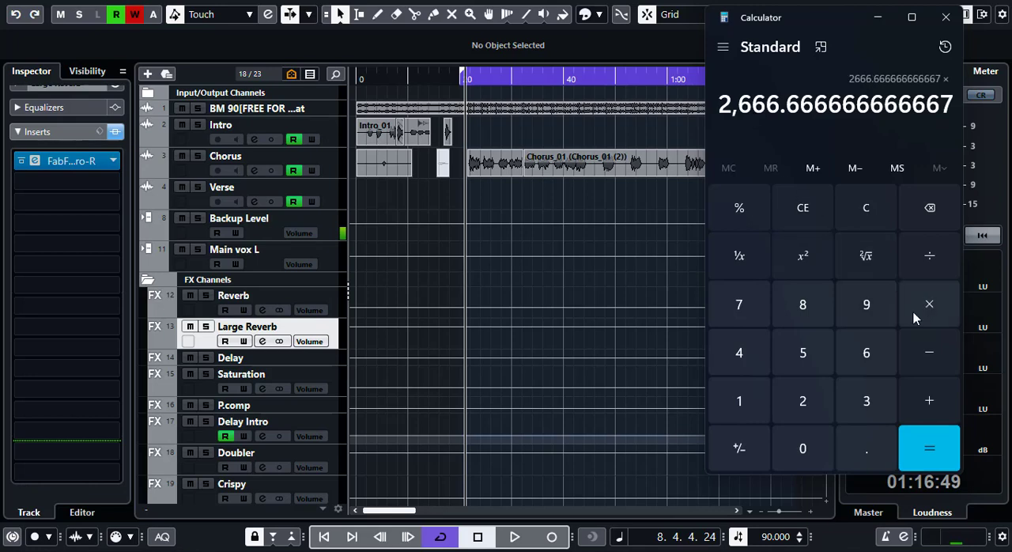
pyautogui.click(740, 403)
pyautogui.click(866, 448)
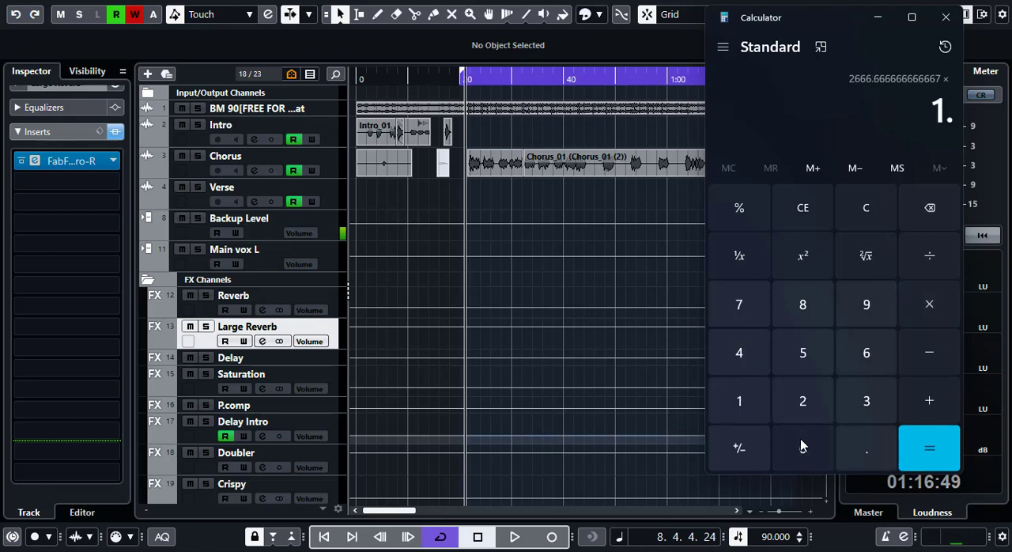
pyautogui.click(802, 445)
pyautogui.click(808, 344)
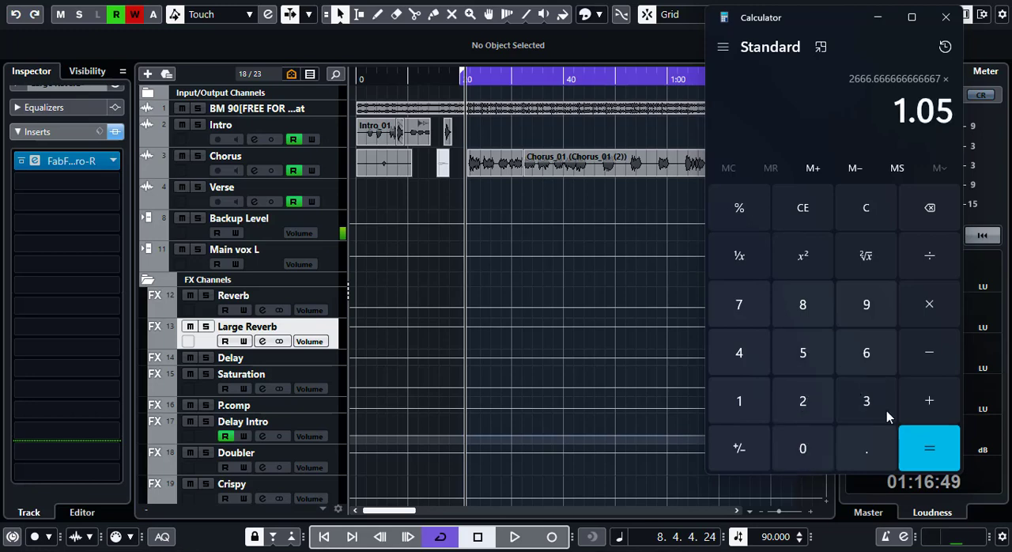
pyautogui.click(926, 455)
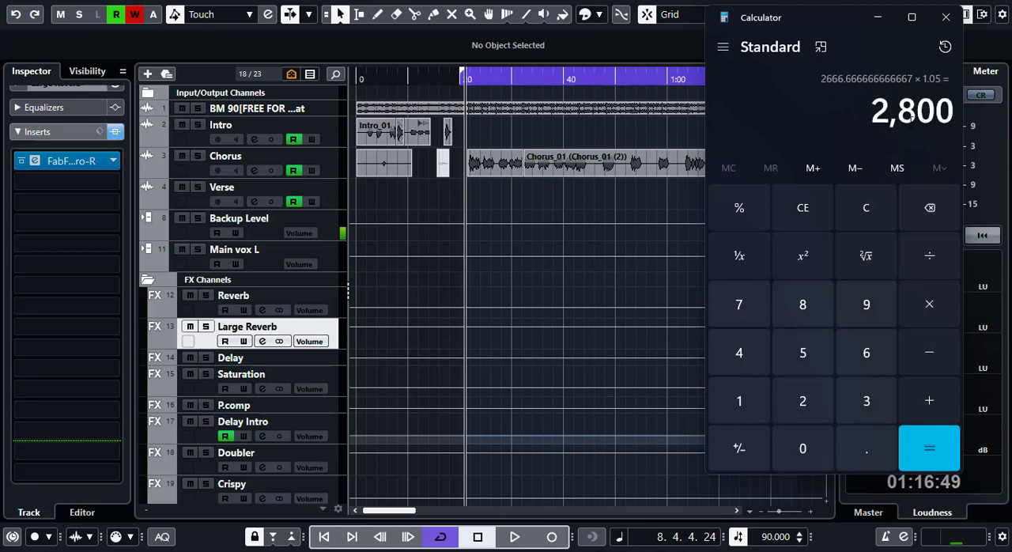
pyautogui.click(34, 162)
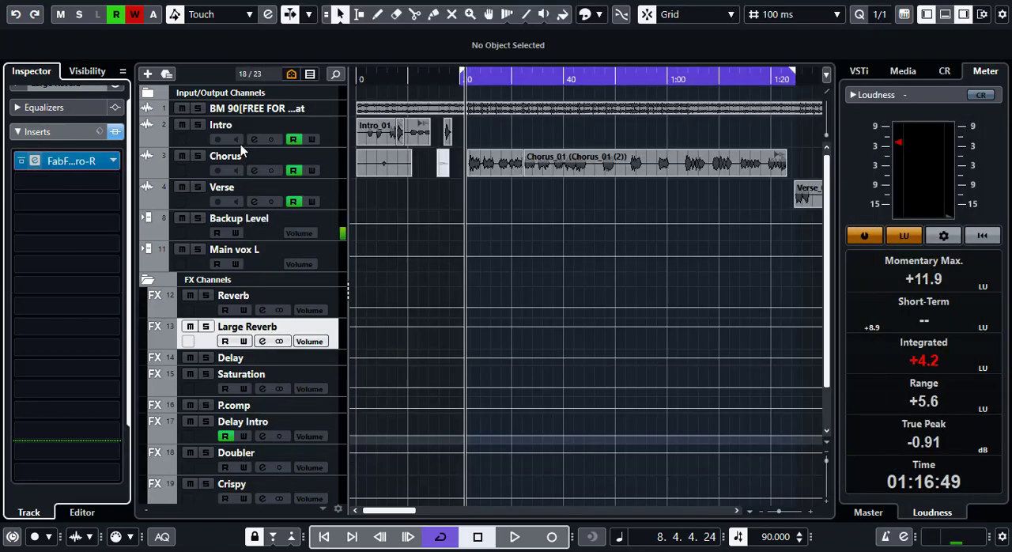
# - Set Pro-R's Space decay time to 2.8 s on the Large Reverb channel and close the plug-in
pyautogui.click(34, 160)
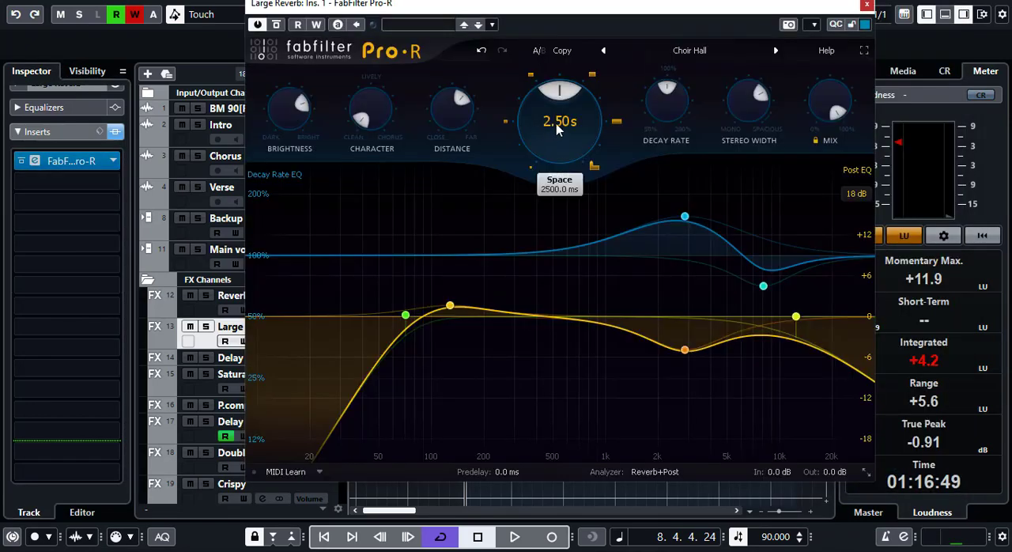
pyautogui.doubleClick(556, 123)
pyautogui.write('2.8')
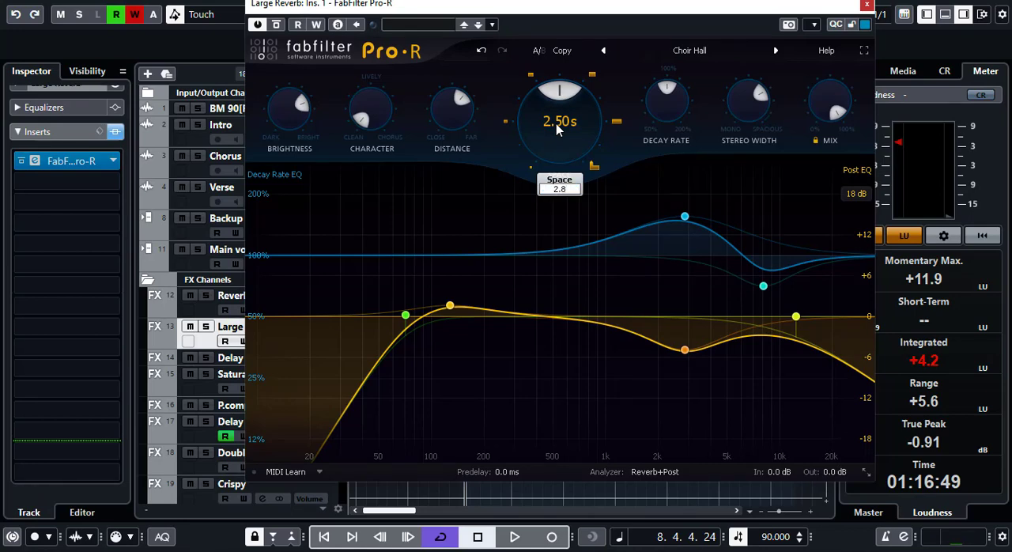
pyautogui.press('Return')
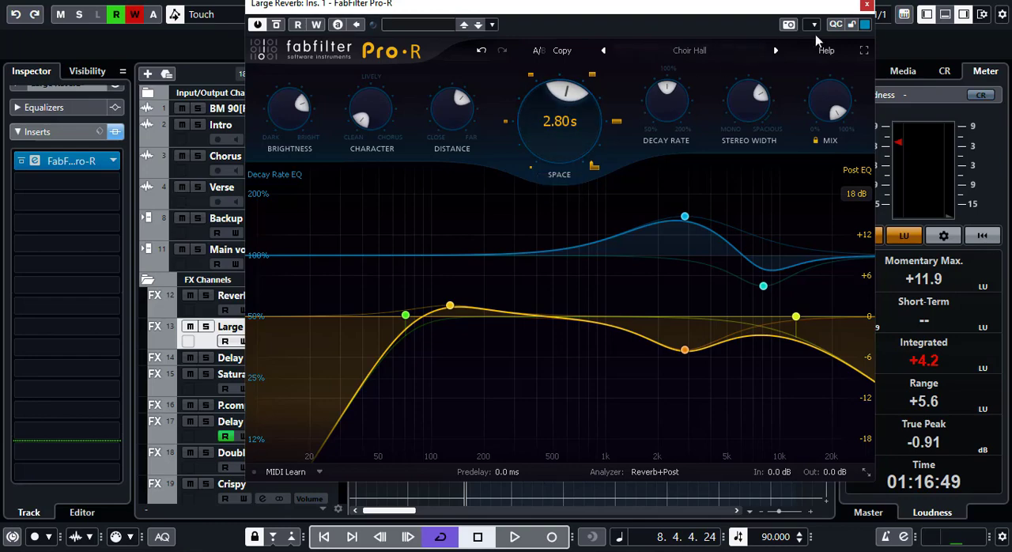
pyautogui.click(868, 5)
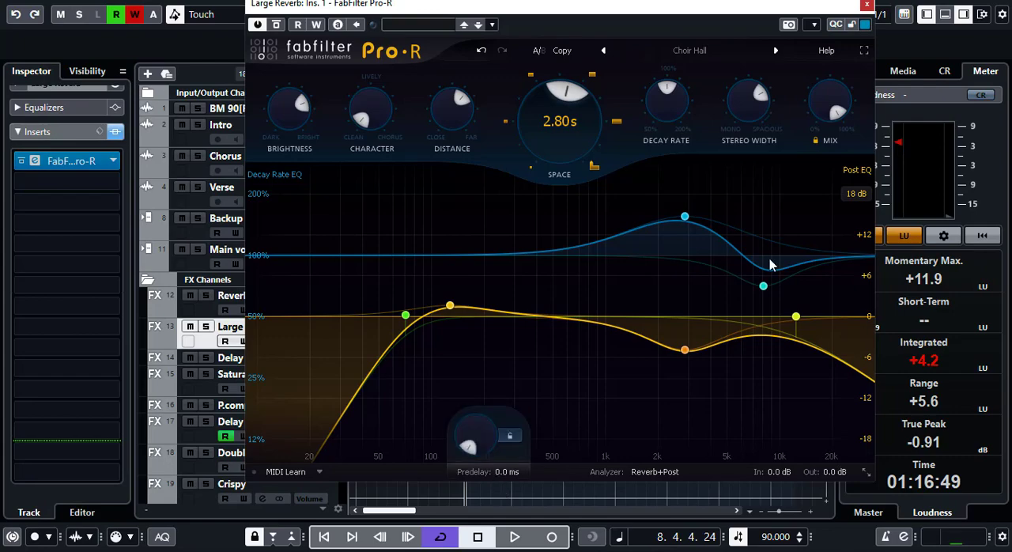
pyautogui.click(868, 7)
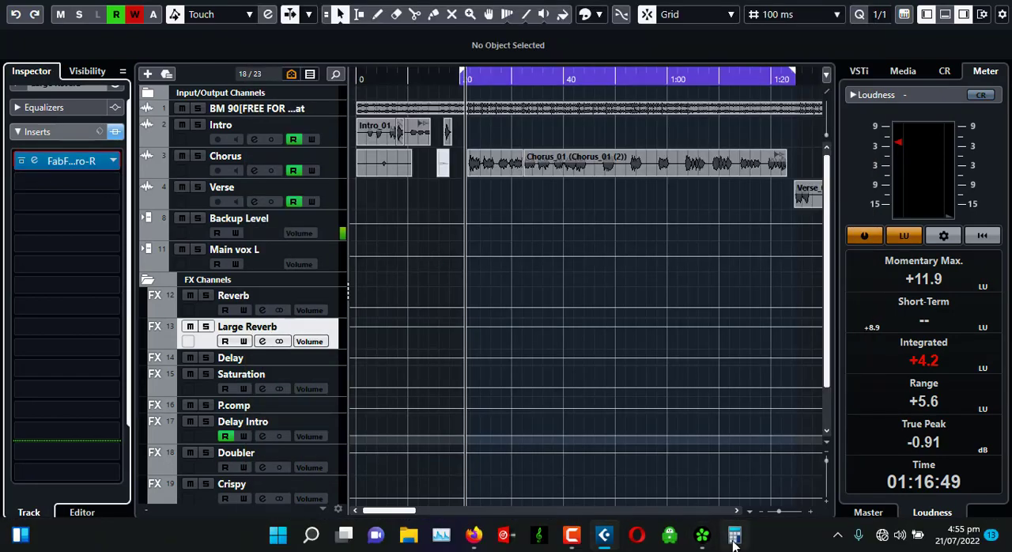
# - Switch to Calculator and divide the 2800 ms decay time by 2 six times in a row to get the predelay
pyautogui.click(734, 538)
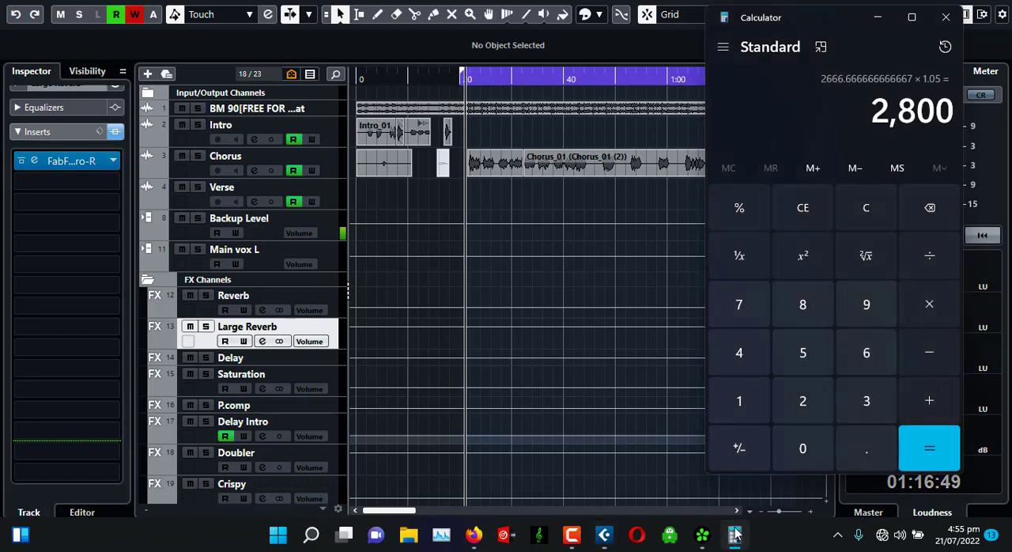
pyautogui.click(933, 267)
pyautogui.click(797, 407)
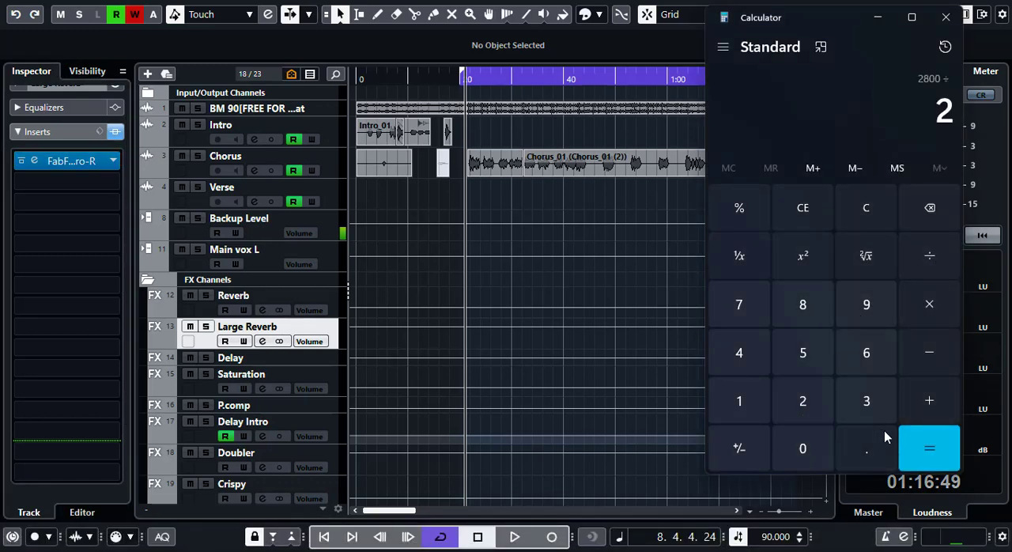
pyautogui.click(929, 443)
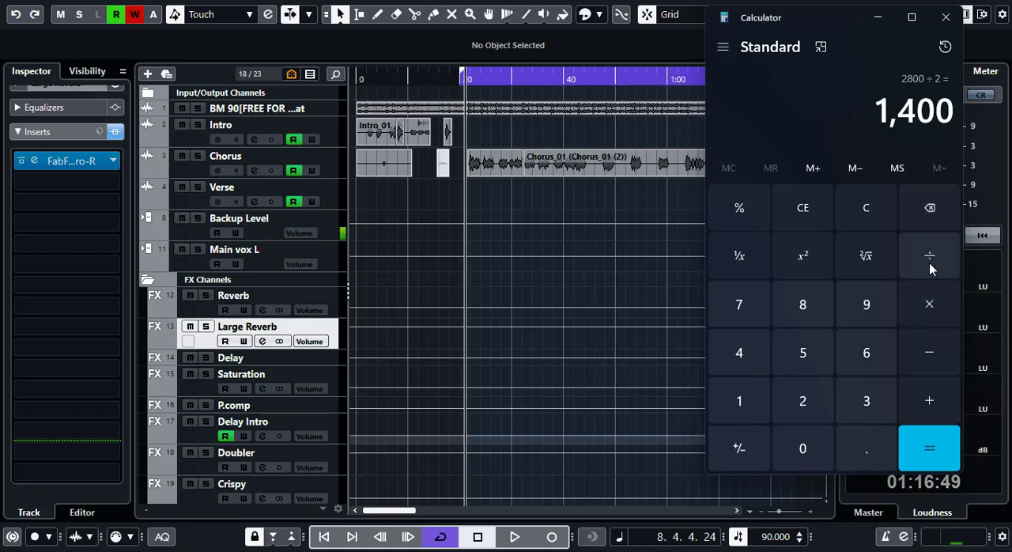
pyautogui.click(930, 269)
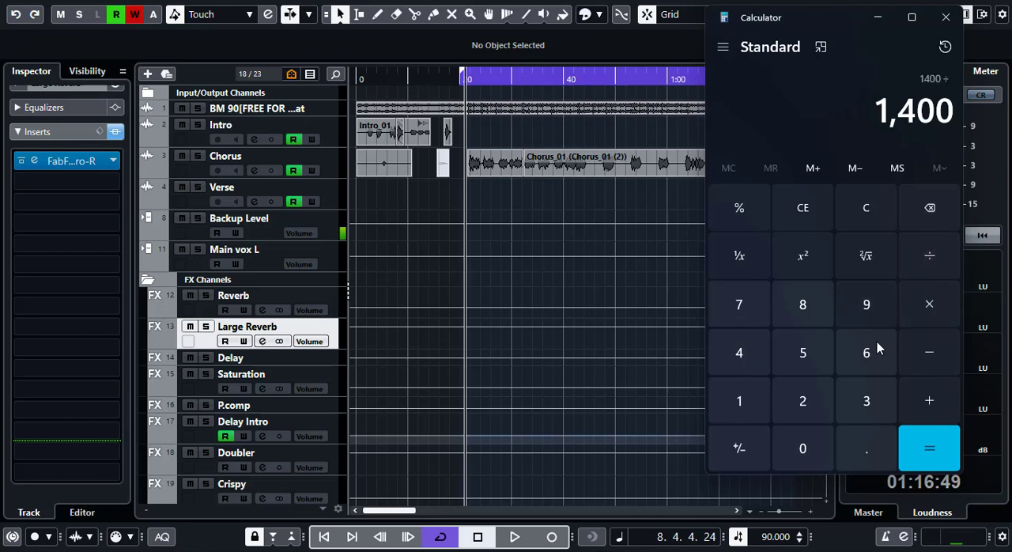
pyautogui.click(794, 410)
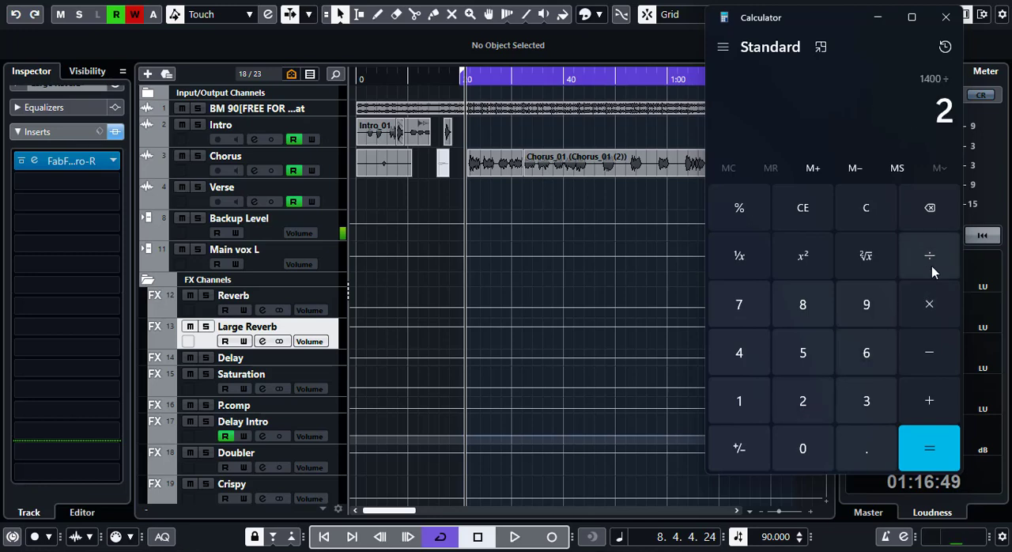
pyautogui.click(930, 265)
pyautogui.click(811, 397)
pyautogui.click(919, 259)
pyautogui.click(804, 400)
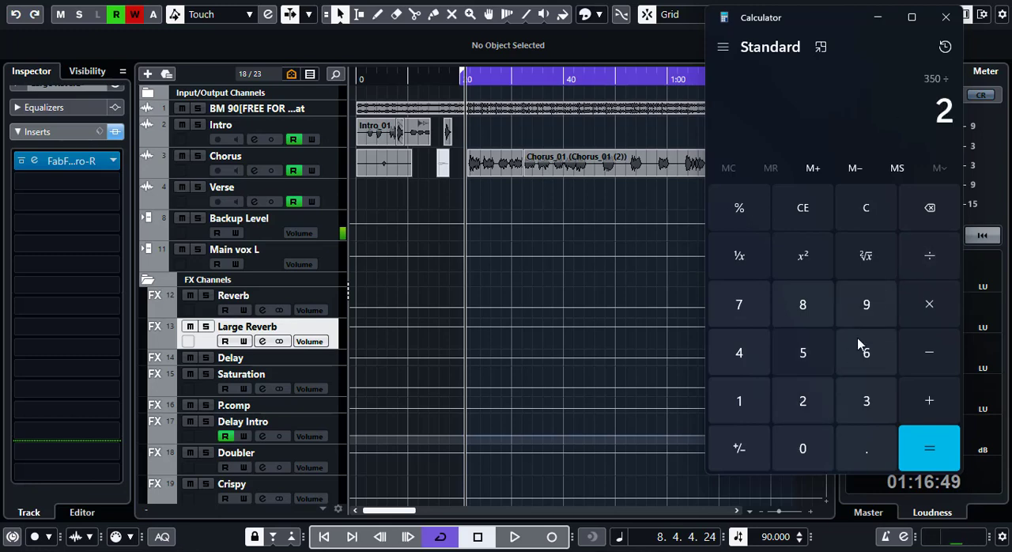
pyautogui.click(928, 254)
pyautogui.click(802, 400)
pyautogui.click(945, 255)
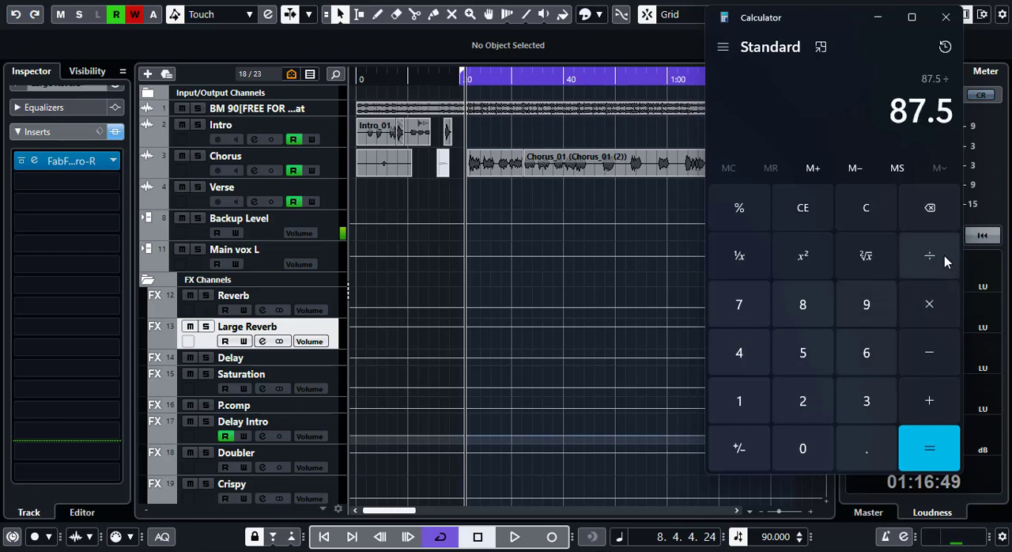
pyautogui.click(807, 399)
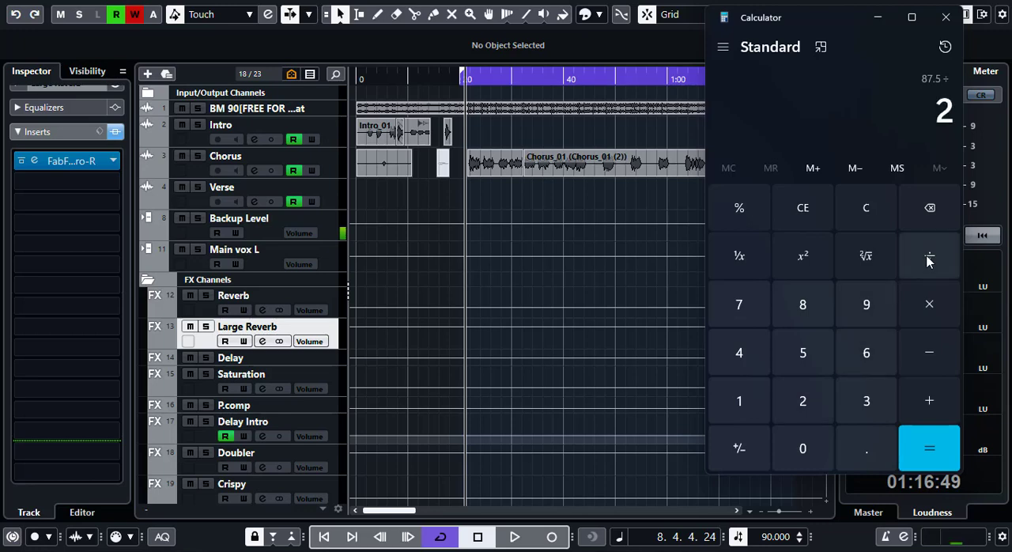
pyautogui.click(924, 458)
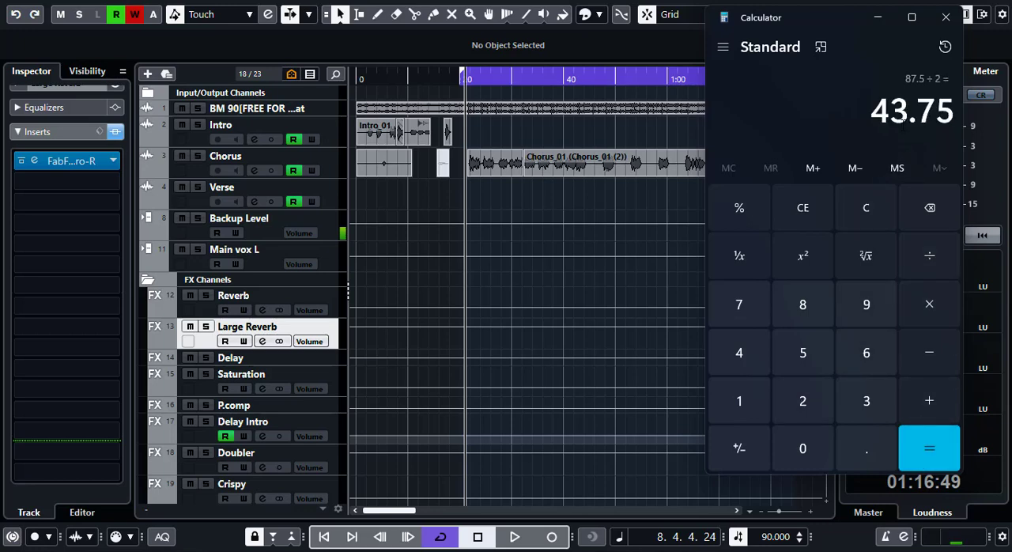
# - Set the predelay of Pro-R on the Large Reverb channel to 44 ms and close the plug-in
pyautogui.click(34, 163)
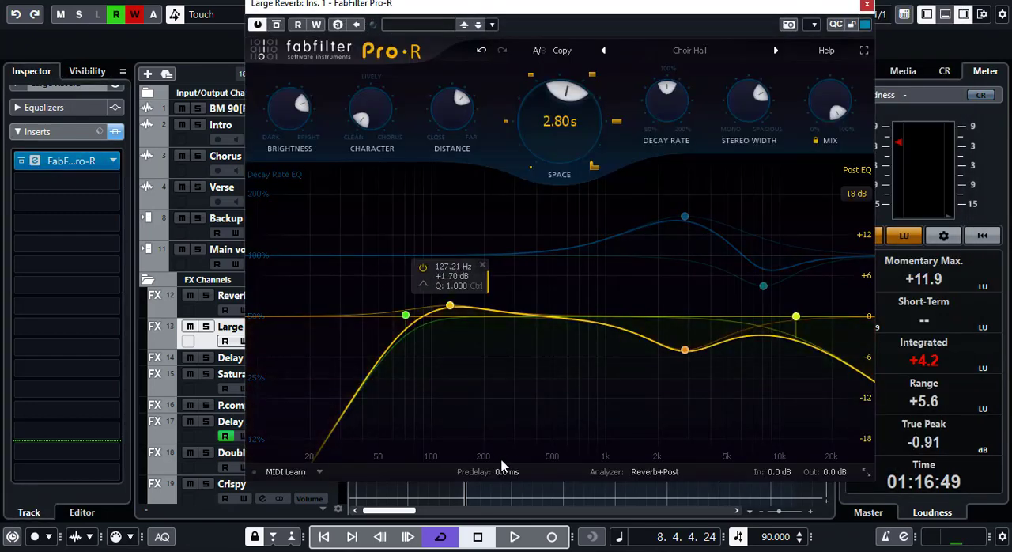
pyautogui.doubleClick(495, 469)
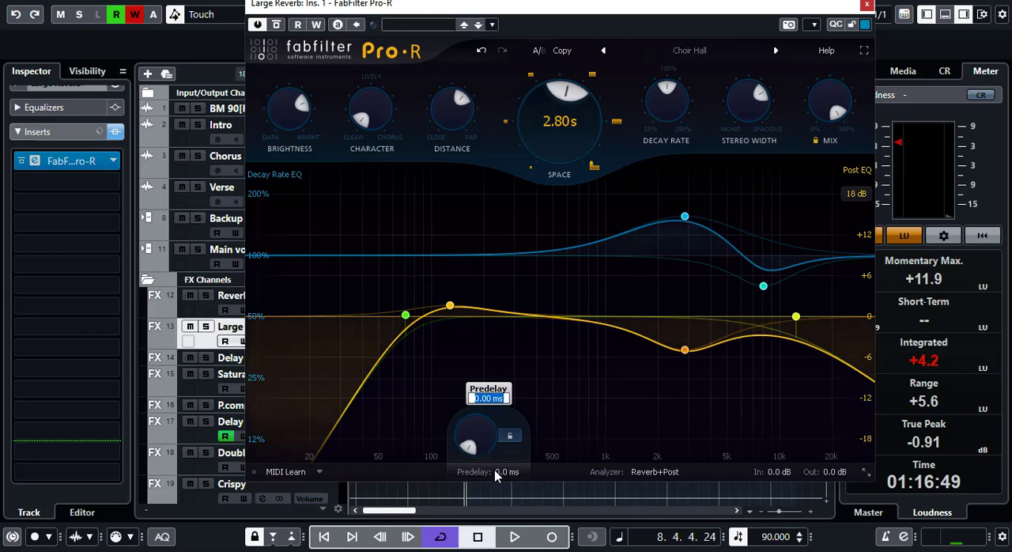
pyautogui.write('44')
pyautogui.press('Return')
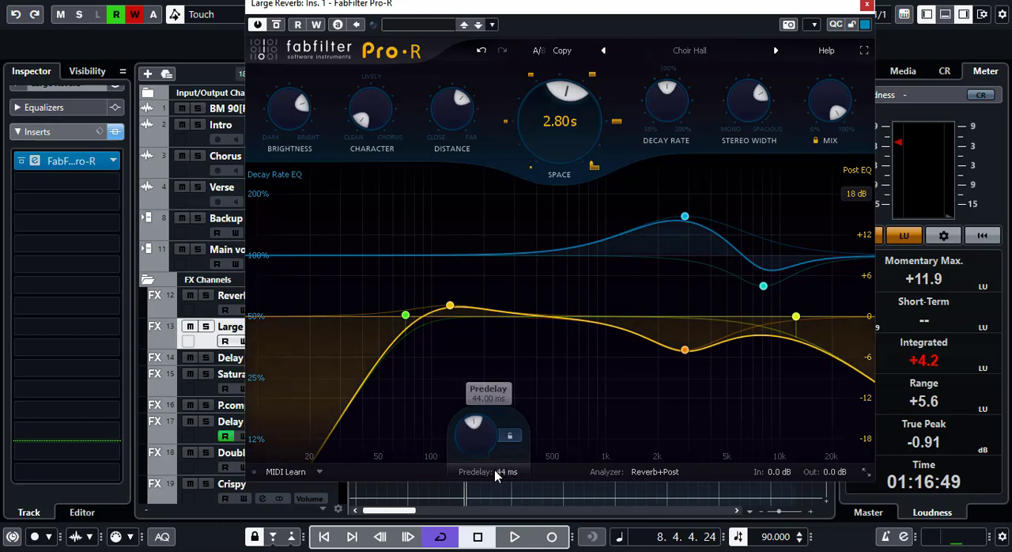
pyautogui.click(868, 7)
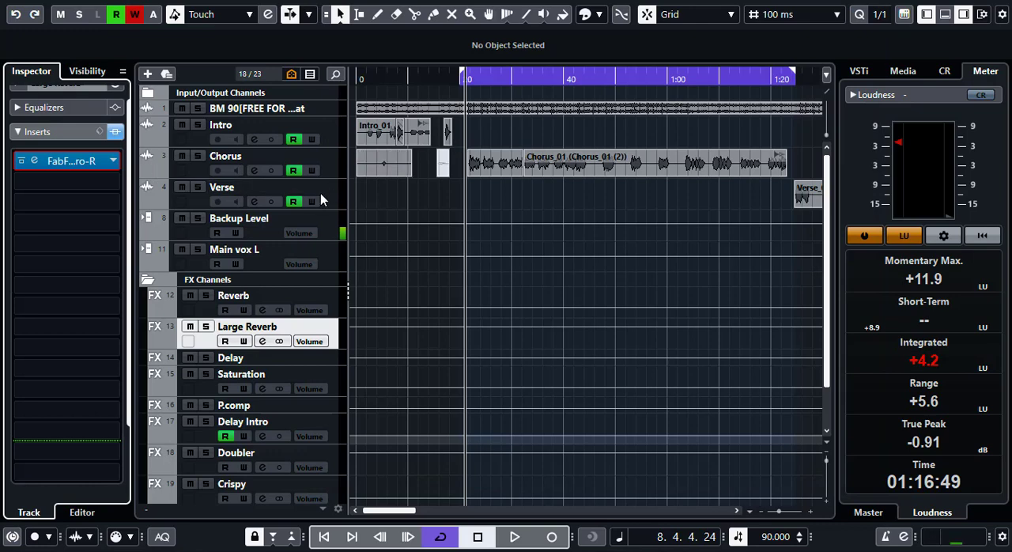
# - Add a send to Large Reverb in the Chorus track's empty slot below Saturation and activate it
pyautogui.click(336, 170)
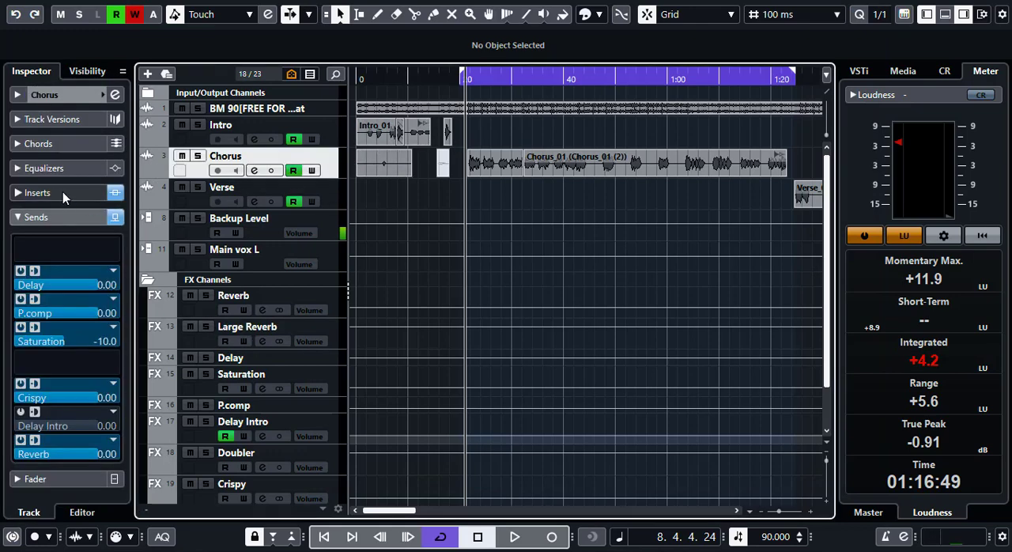
pyautogui.click(33, 362)
pyautogui.scroll(-2, 63, 498)
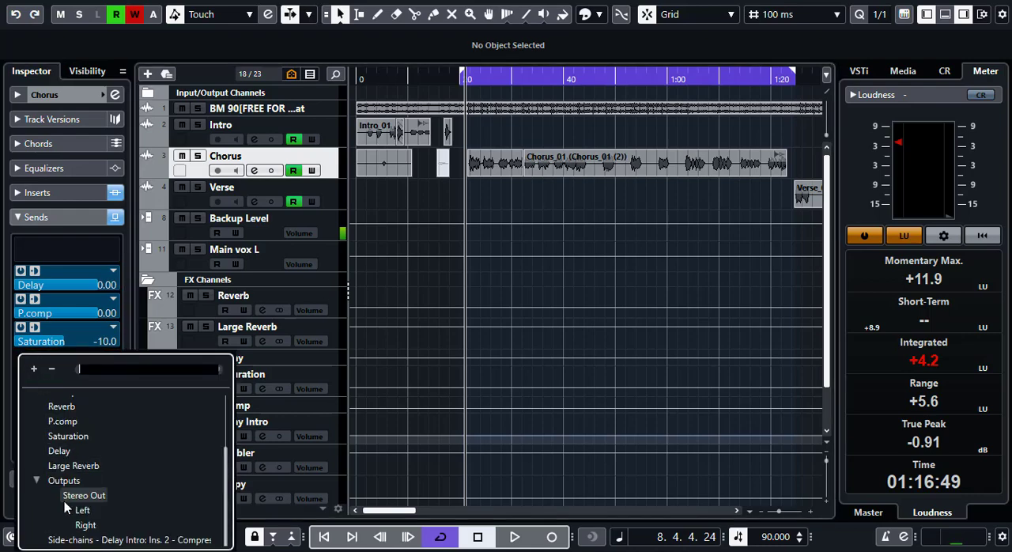
pyautogui.click(73, 470)
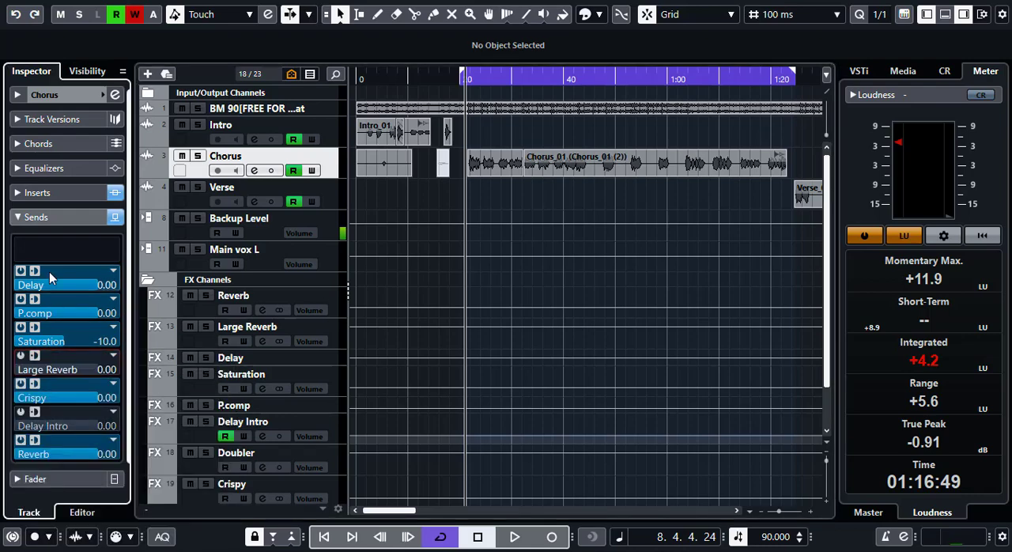
pyautogui.click(21, 355)
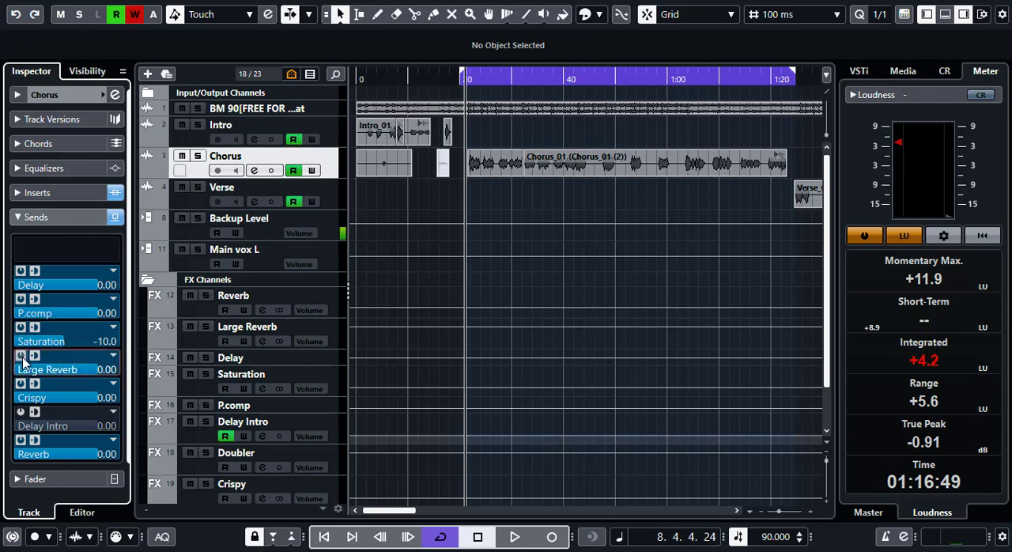
# - Play the start of the chorus to audition the large reverb, and return the playhead to the chorus start
pyautogui.press('space')
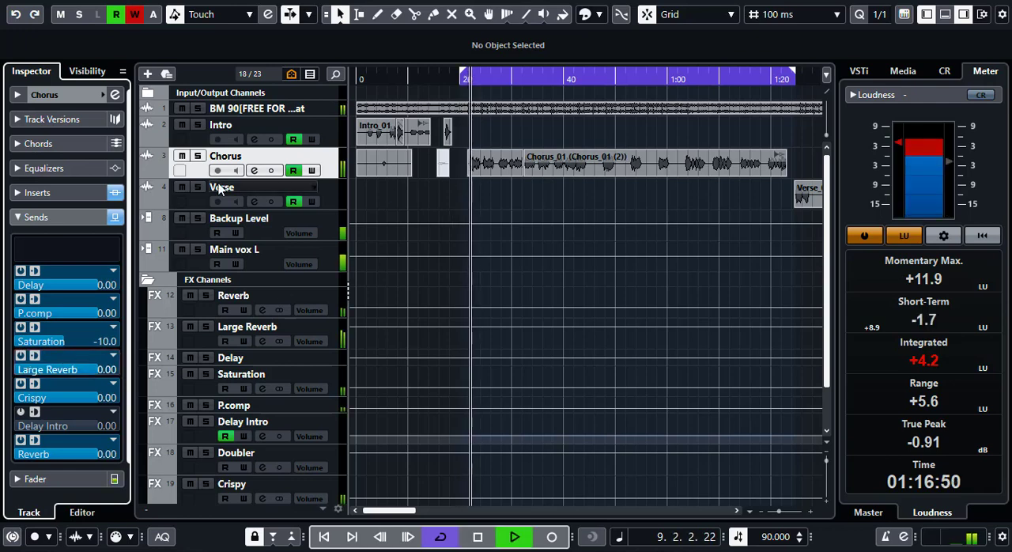
pyautogui.click(72, 221)
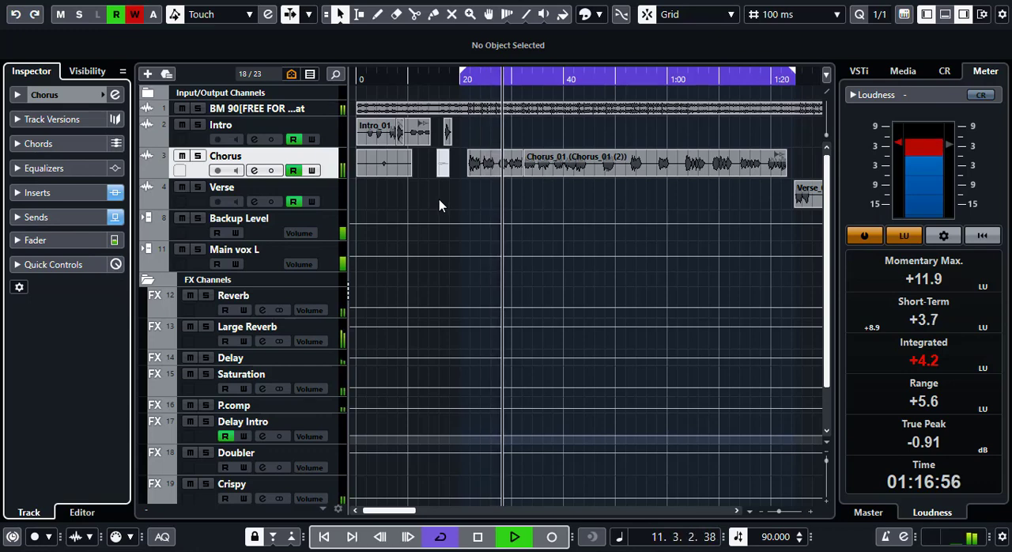
pyautogui.press('space')
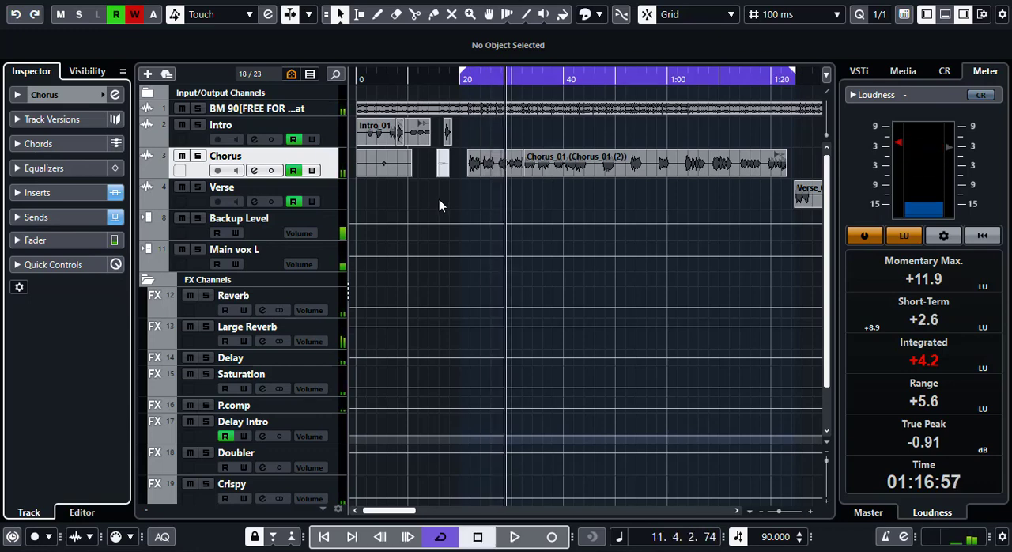
pyautogui.moveTo(470, 79); pyautogui.dragTo(464, 79)
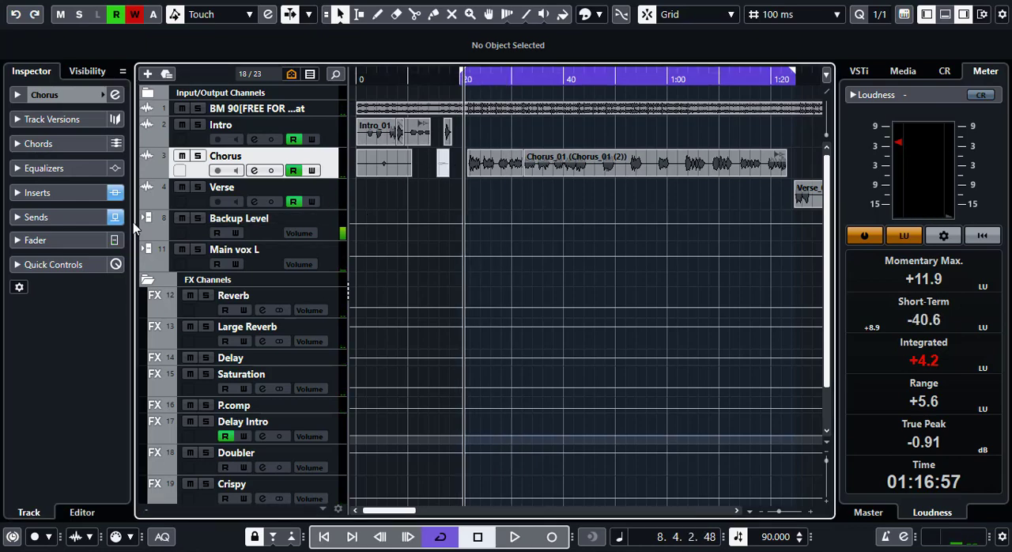
pyautogui.click(69, 192)
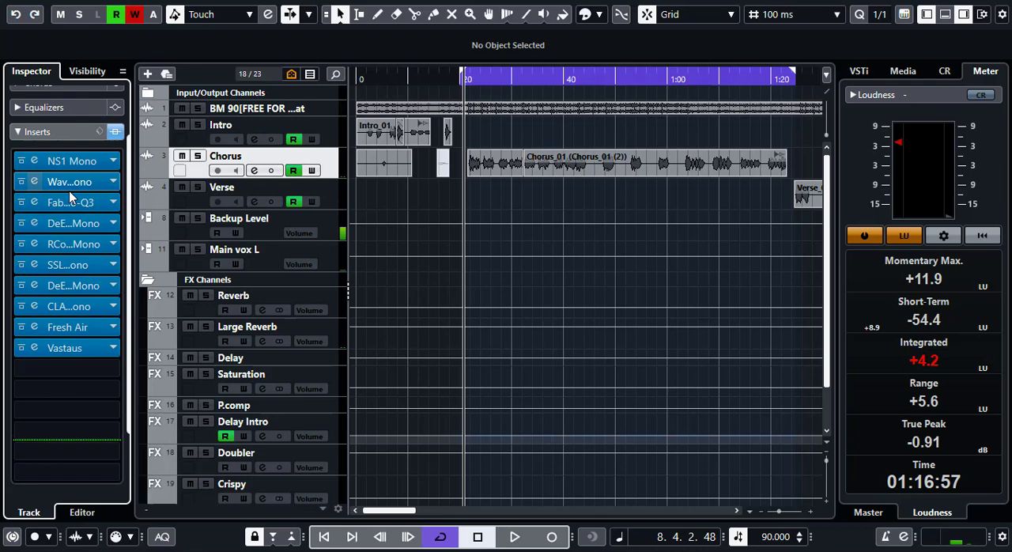
pyautogui.click(56, 130)
pyautogui.click(335, 306)
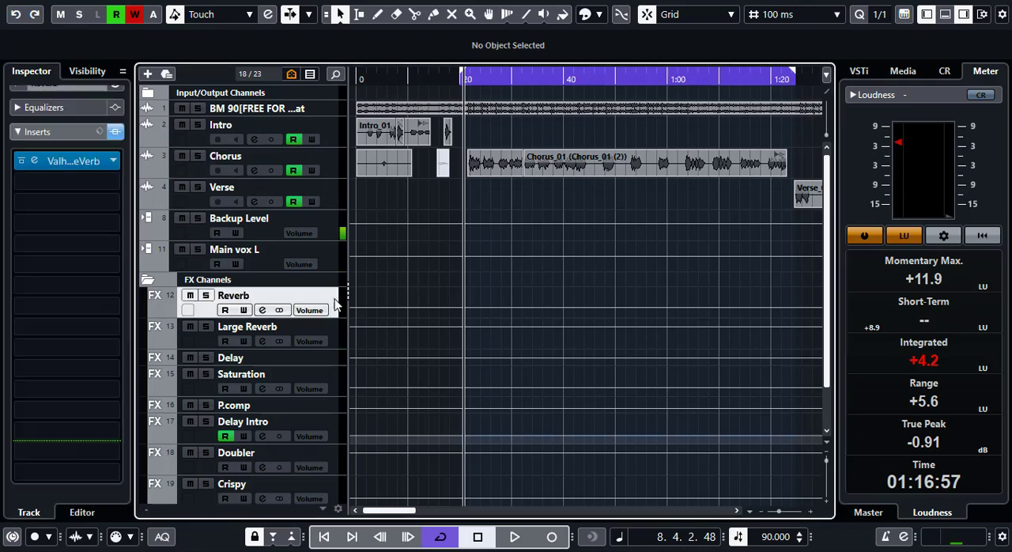
pyautogui.click(45, 182)
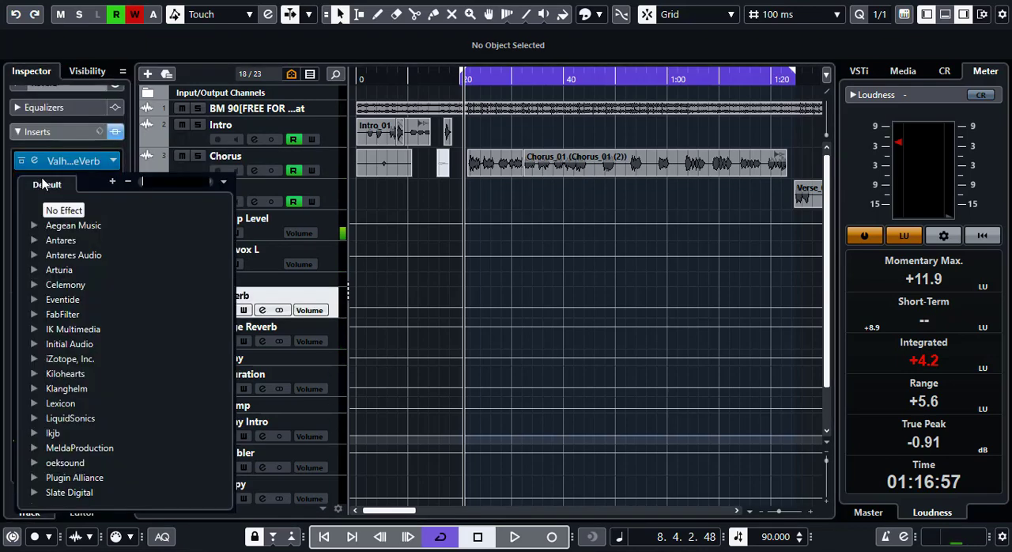
pyautogui.click(53, 135)
# - Insert FabFilter Pro-Q 3 in the second insert slot of the Large Reverb channel, after Pro-R
pyautogui.click(330, 339)
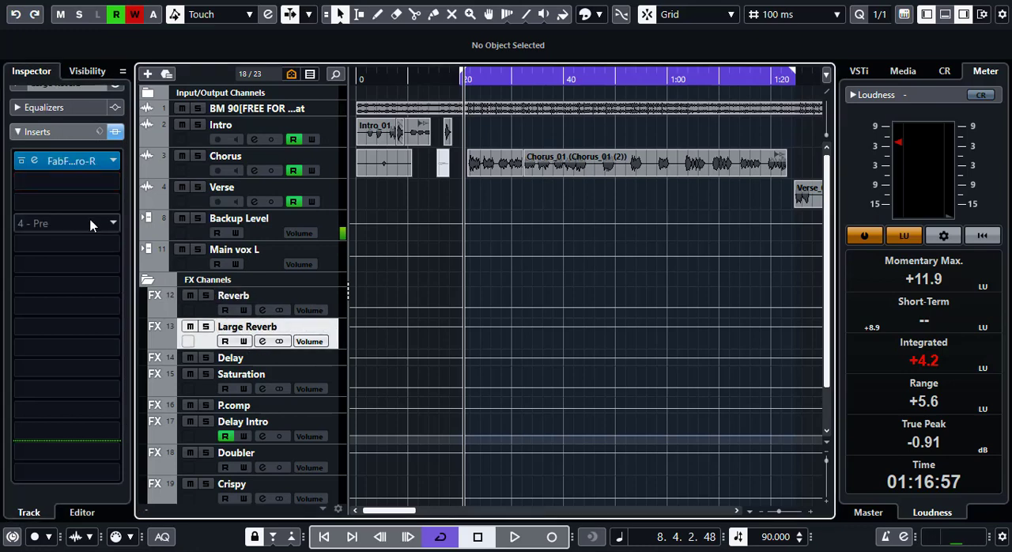
pyautogui.click(63, 183)
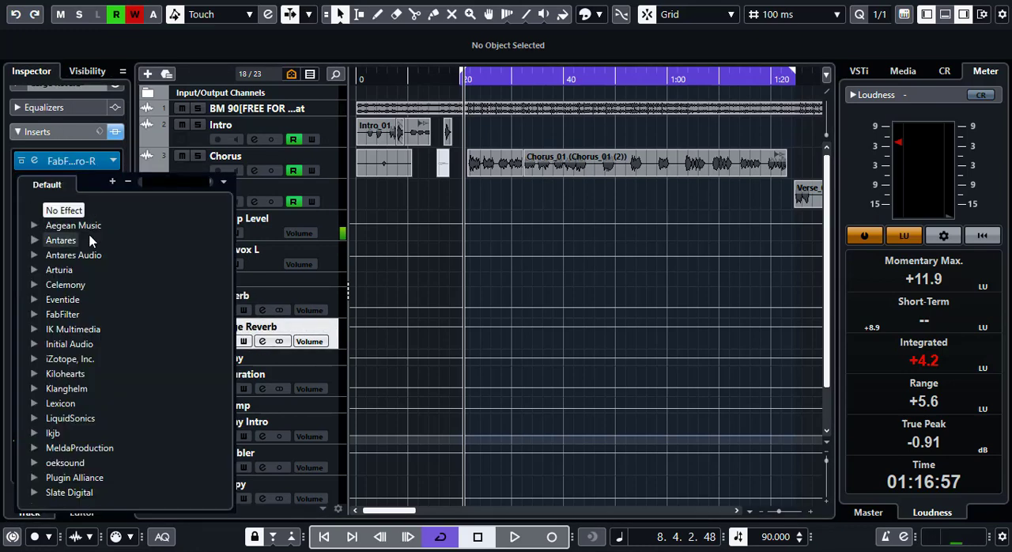
pyautogui.write('fab')
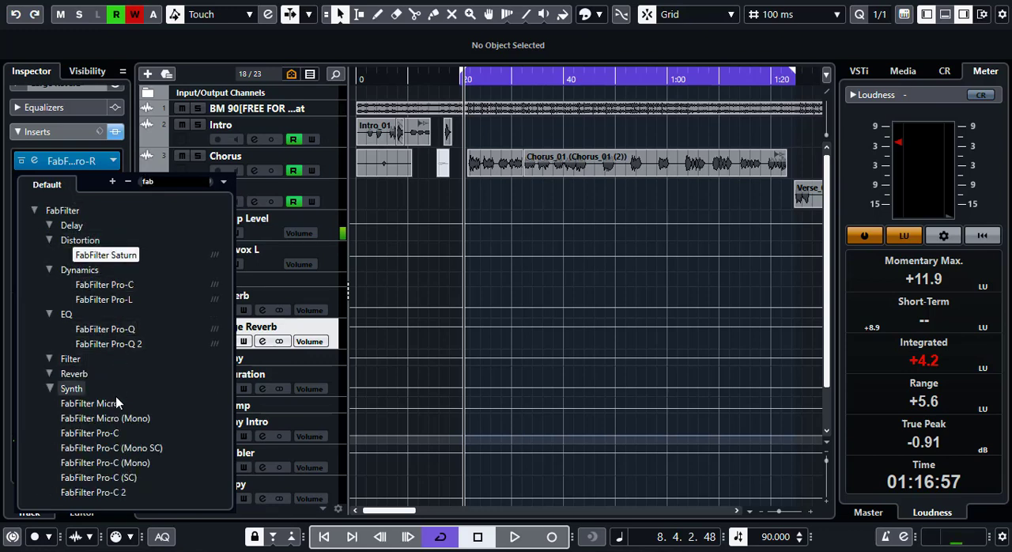
pyautogui.scroll(-2, 104, 471)
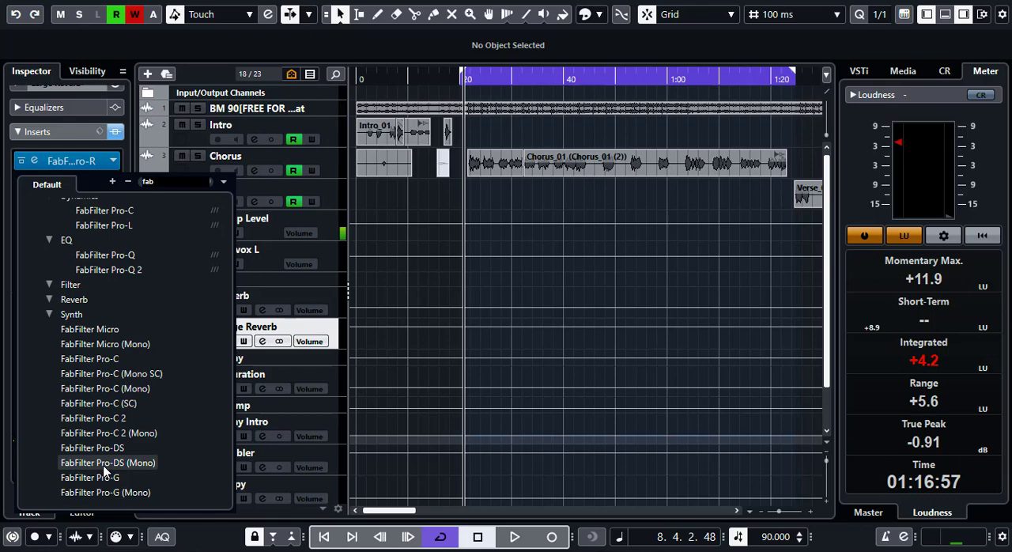
pyautogui.scroll(-2, 104, 470)
pyautogui.scroll(-2, 105, 470)
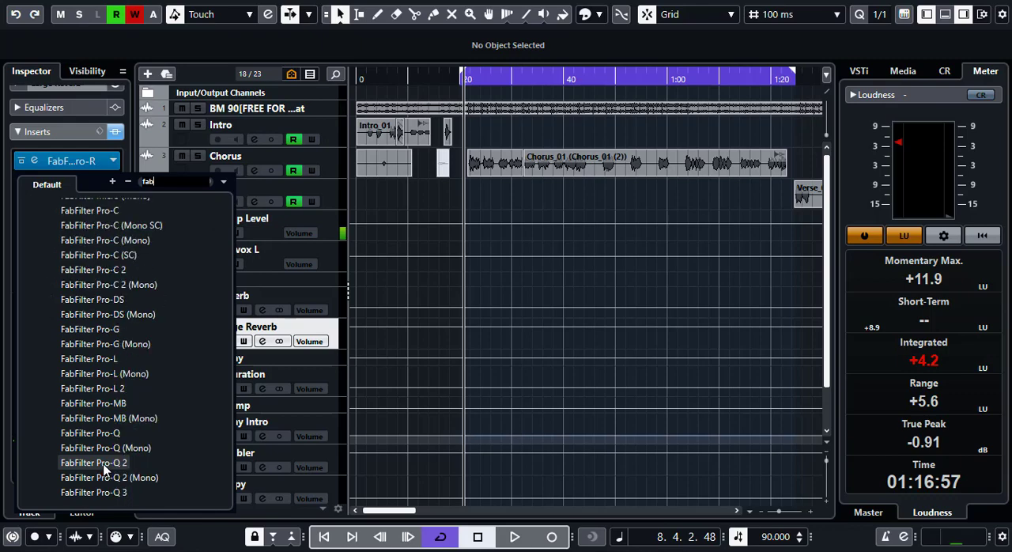
pyautogui.click(90, 492)
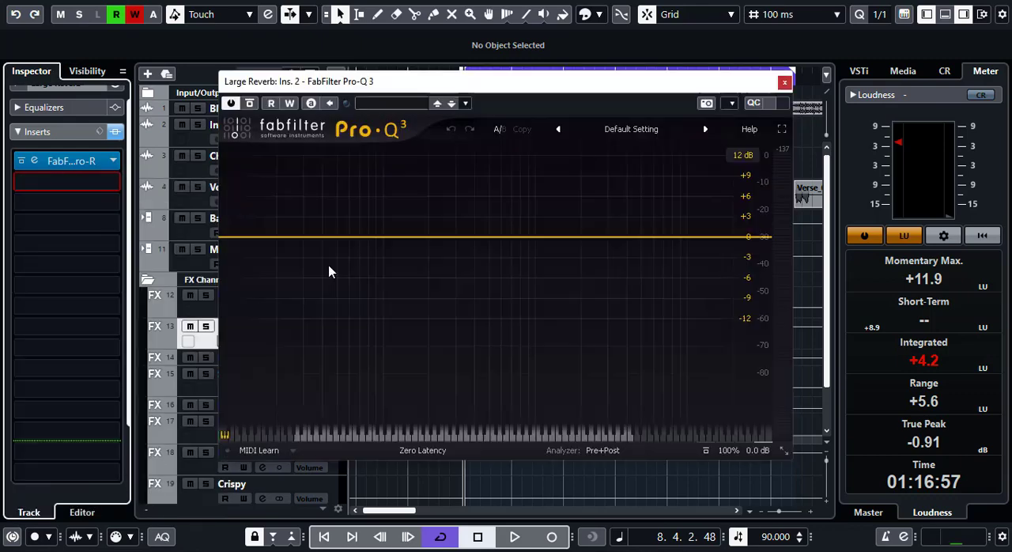
# - Add a Low Cut band at about 138 Hz in Pro-Q 3 on the Large Reverb channel
pyautogui.moveTo(350, 240); pyautogui.dragTo(350, 261)
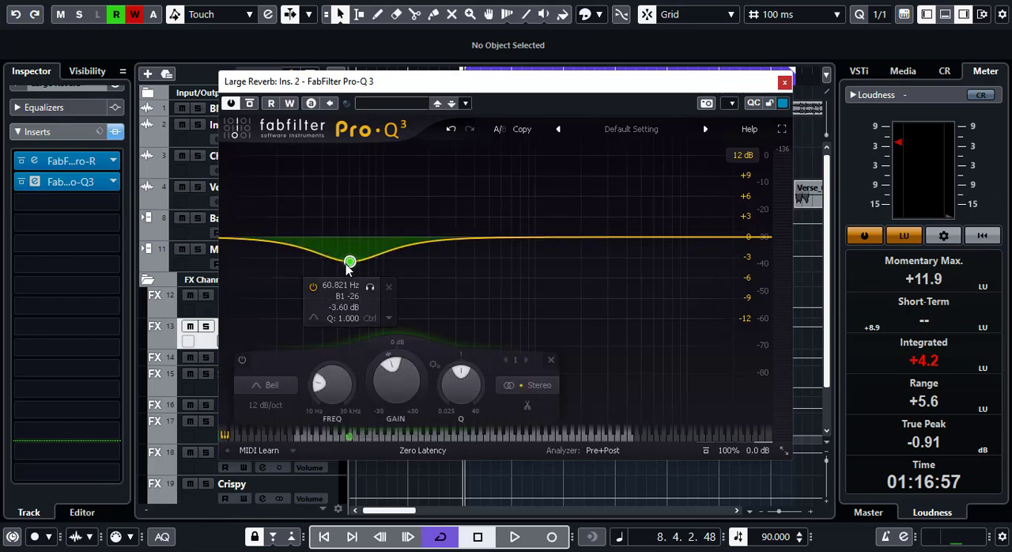
pyautogui.click(272, 385)
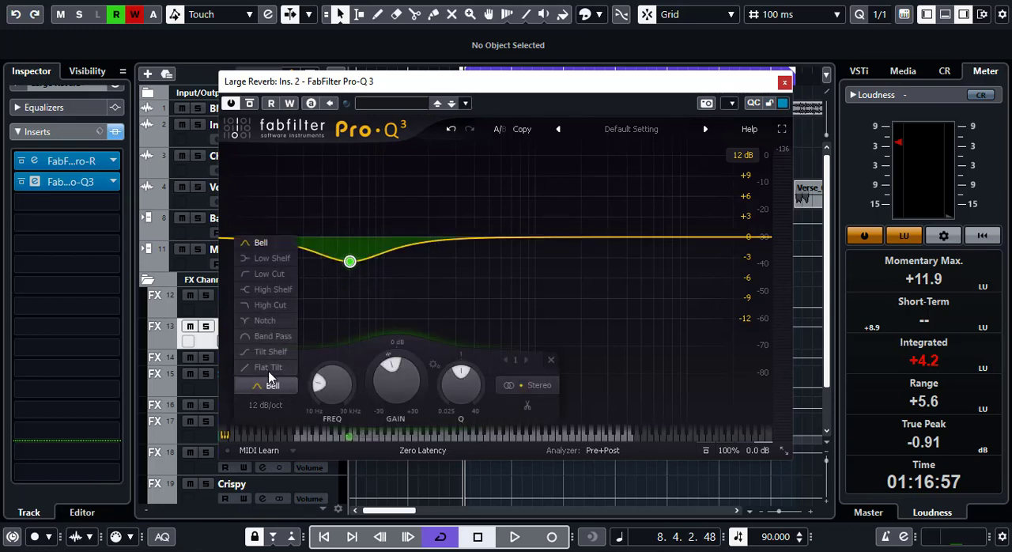
pyautogui.click(269, 274)
pyautogui.moveTo(350, 237); pyautogui.dragTo(403, 236)
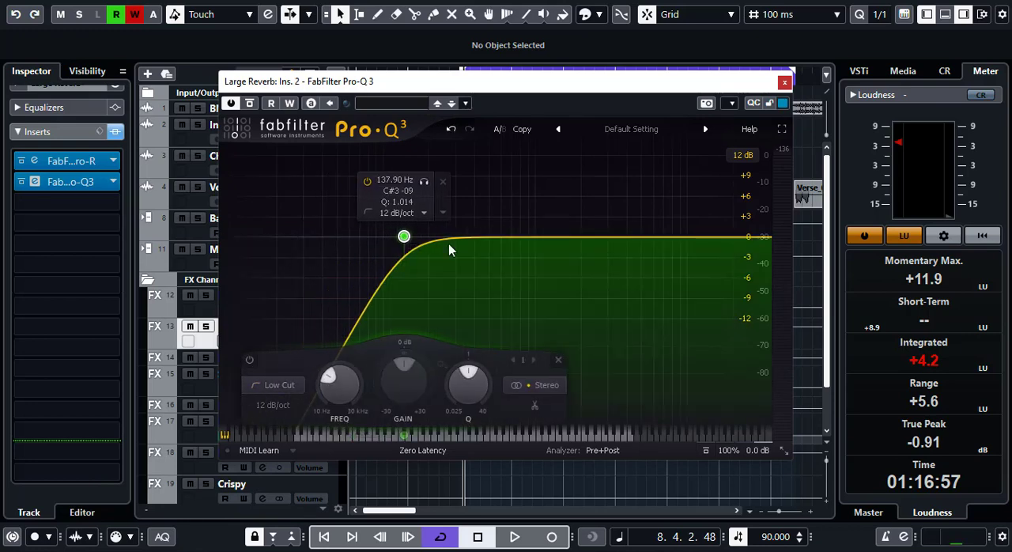
# - Add a second Pro-Q 3 band as a High Cut at about 4.8 kHz with a 12 dB/oct slope
pyautogui.moveTo(641, 237); pyautogui.dragTo(642, 250)
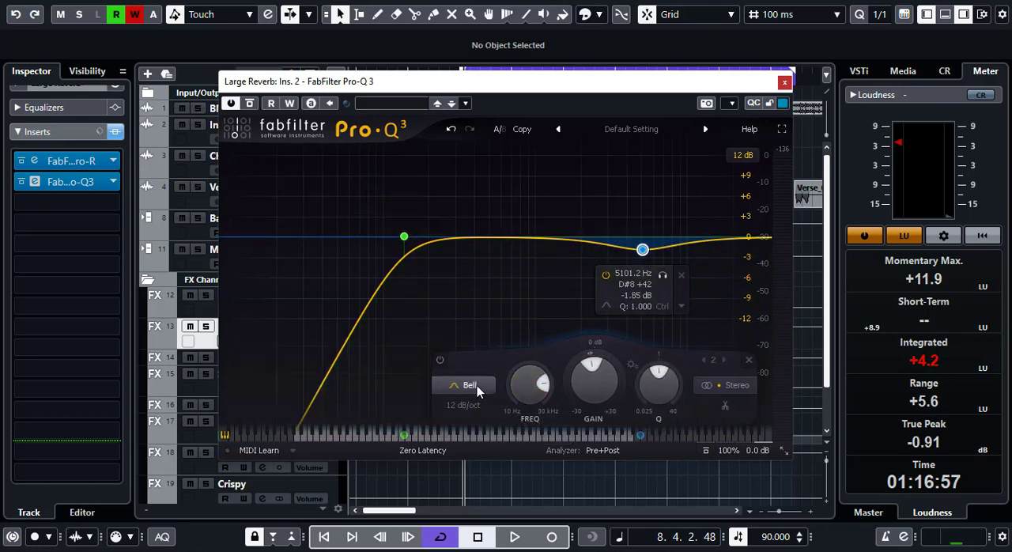
pyautogui.click(474, 386)
pyautogui.click(467, 274)
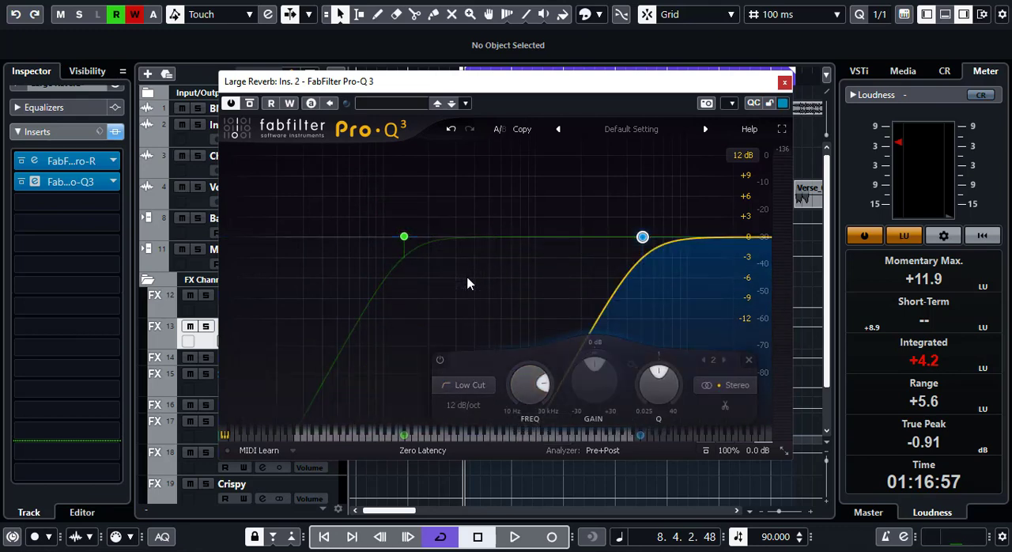
pyautogui.moveTo(642, 237)
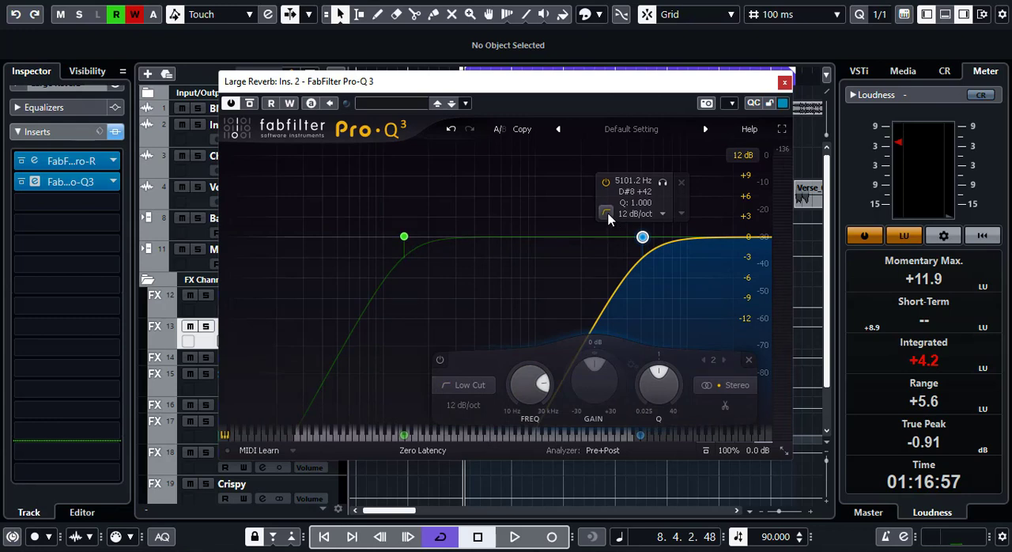
pyautogui.click(609, 214)
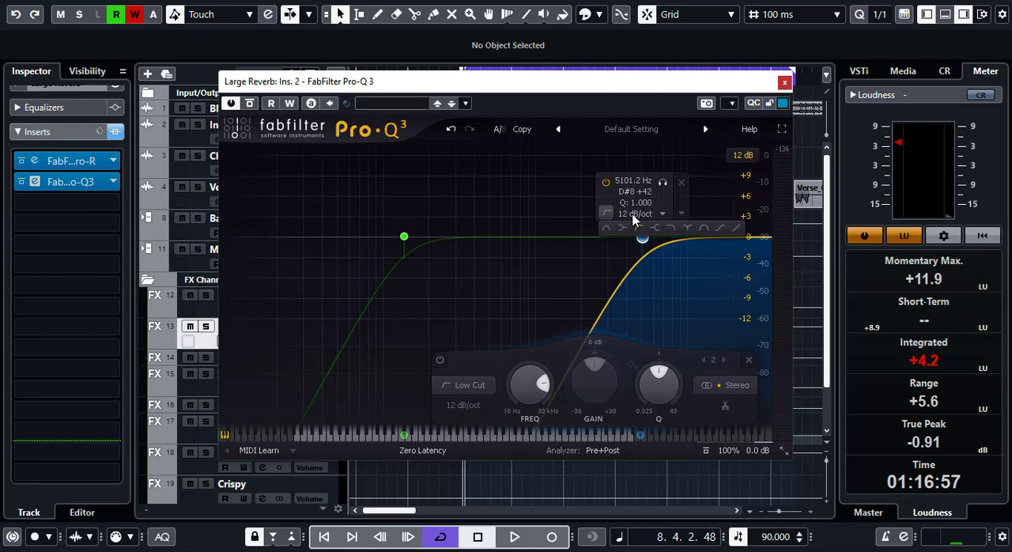
pyautogui.click(673, 229)
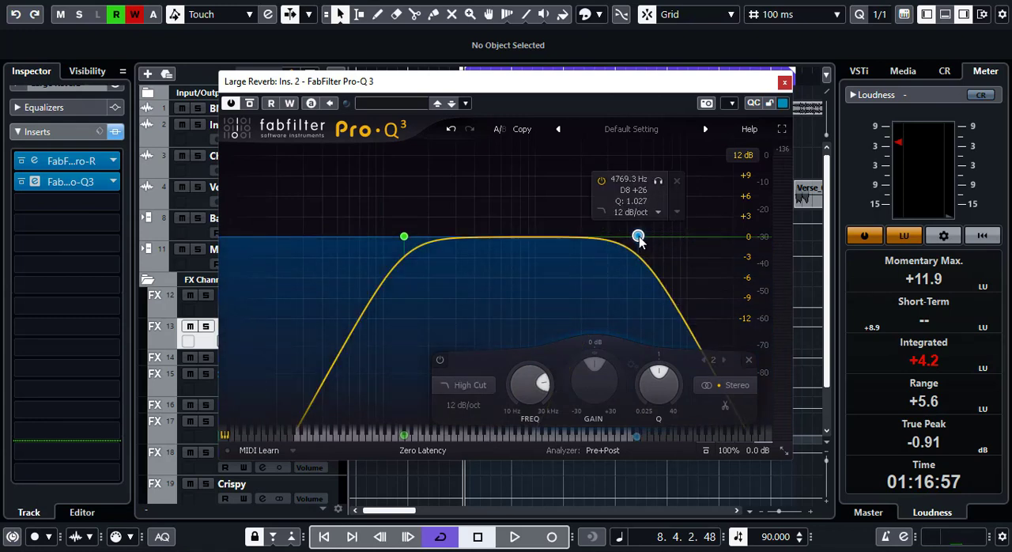
# - Move the high cut up to about 8.1 kHz and raise the low cut to a little above 218 Hz
pyautogui.moveTo(404, 236); pyautogui.dragTo(434, 237)
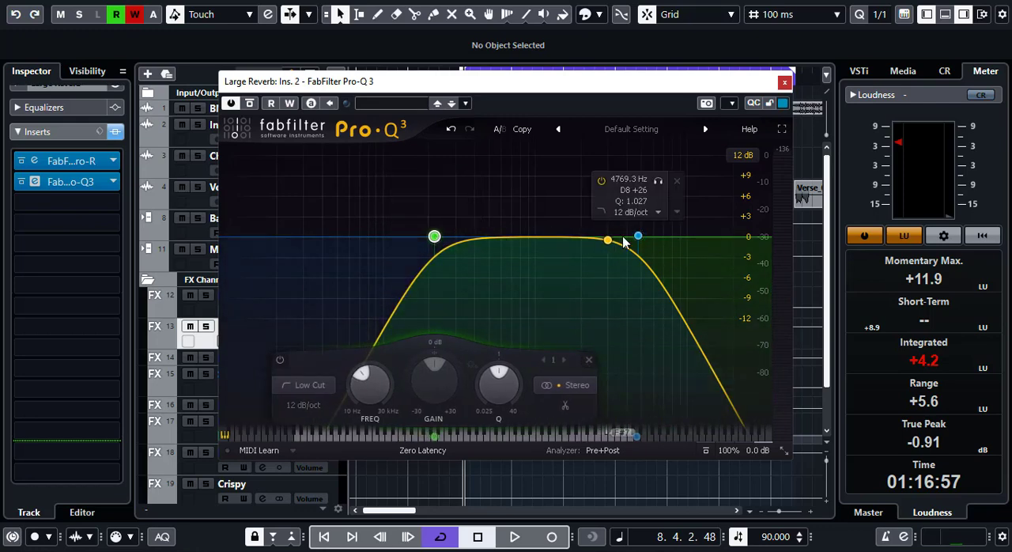
pyautogui.moveTo(638, 235); pyautogui.dragTo(673, 235)
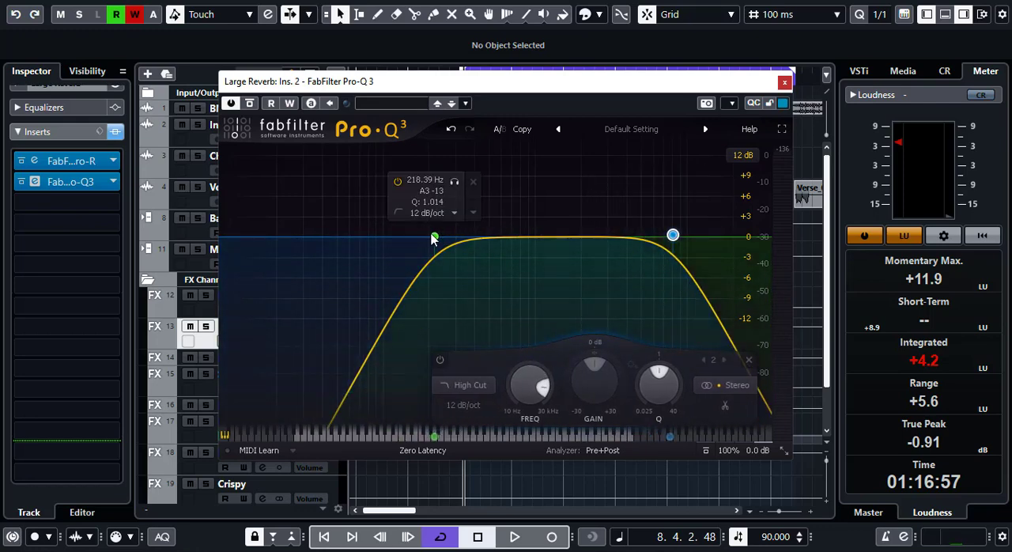
pyautogui.moveTo(436, 235); pyautogui.dragTo(450, 236)
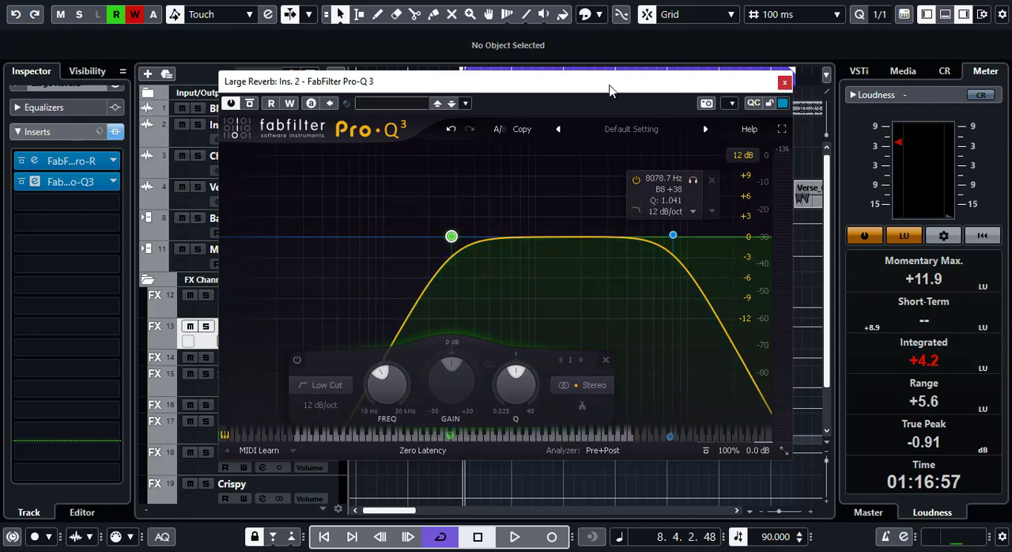
# - Play the chorus to audition the filtered large reverb, and close Pro-Q 3
pyautogui.moveTo(537, 85); pyautogui.dragTo(635, 235)
pyautogui.press('space')
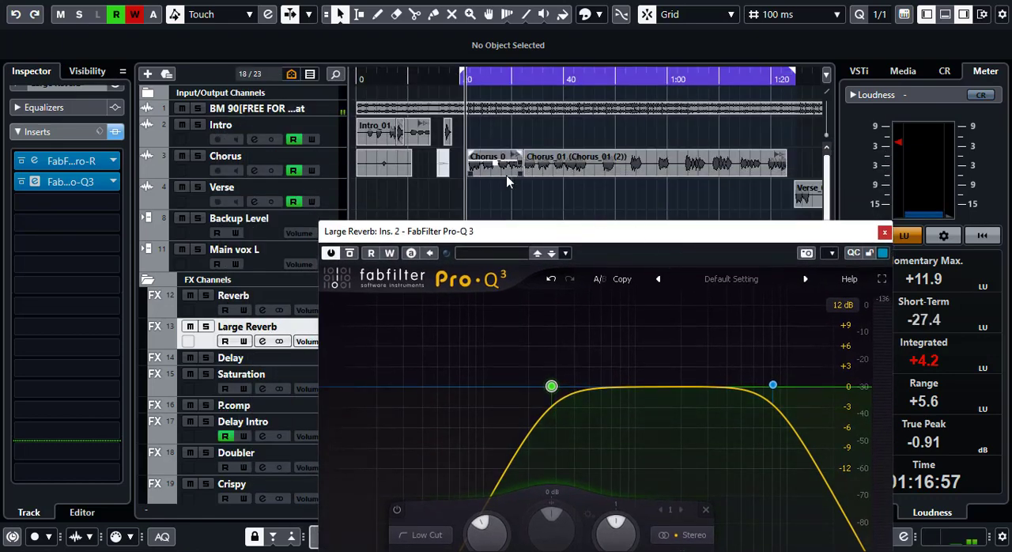
pyautogui.moveTo(549, 226); pyautogui.dragTo(544, 108)
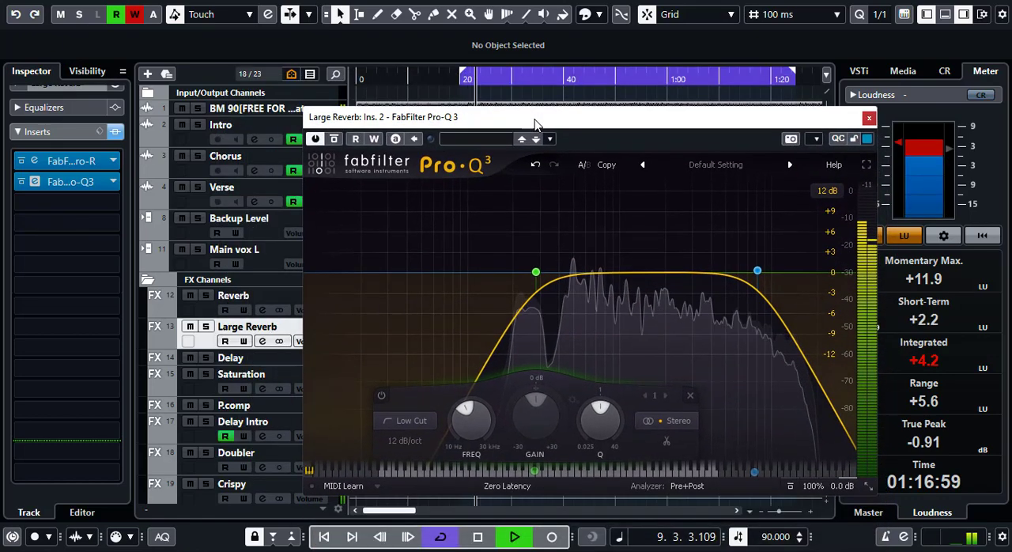
pyautogui.click(869, 118)
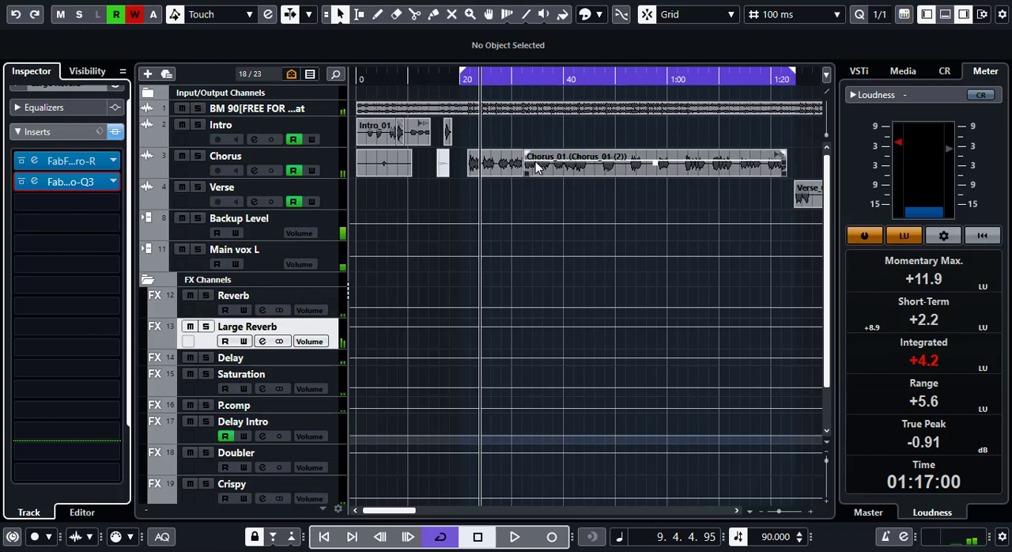
# - Zoom in on the start of the chorus and play it from there to audition the large reverb
pyautogui.click(50, 203)
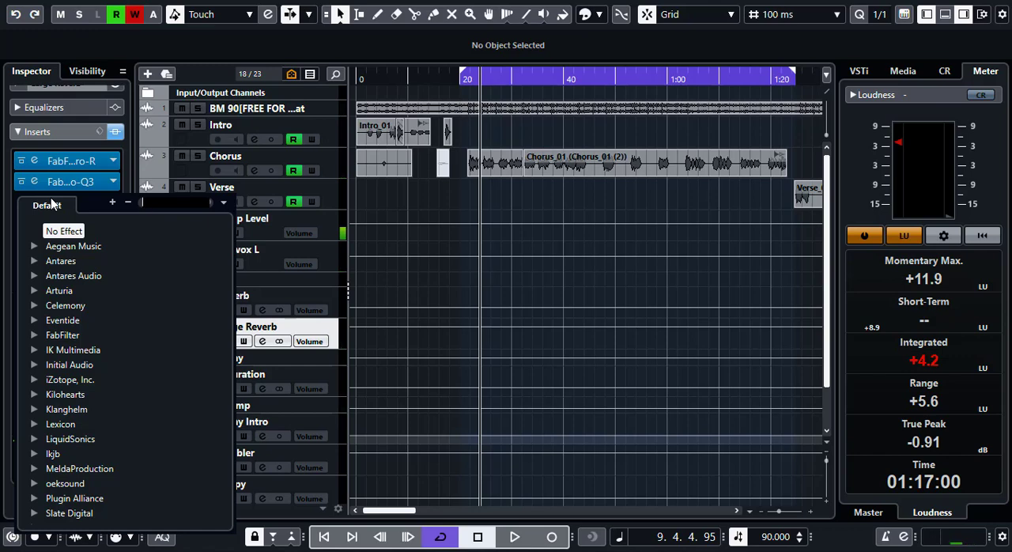
pyautogui.click(437, 187)
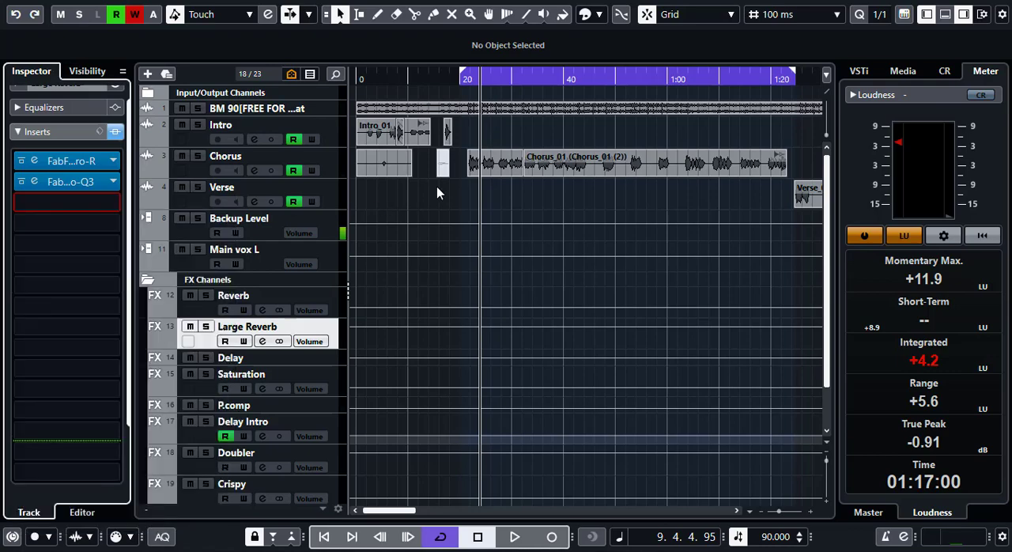
pyautogui.press('h')
pyautogui.press('h')
pyautogui.press('h')
pyautogui.press('h')
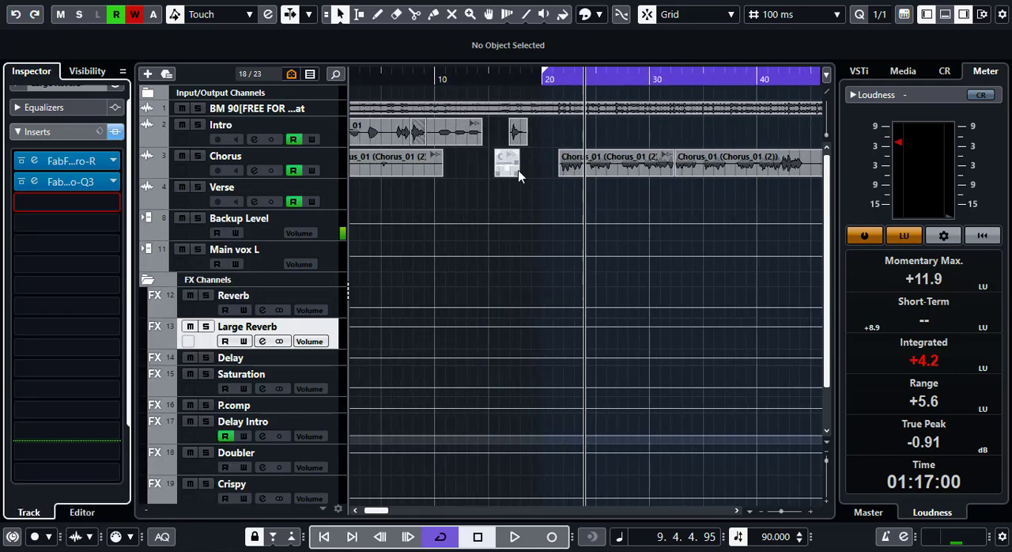
pyautogui.moveTo(368, 512); pyautogui.dragTo(371, 512)
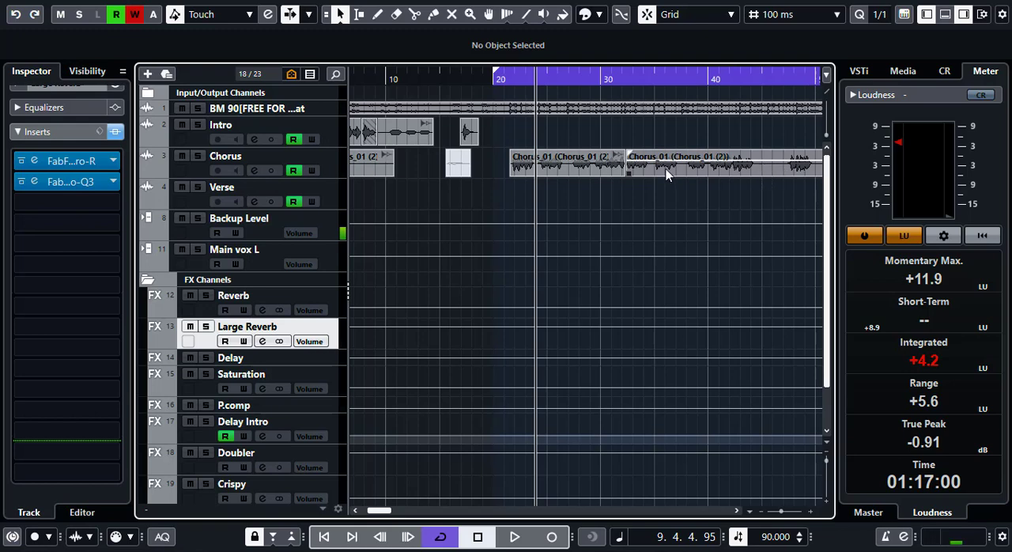
pyautogui.click(514, 82)
pyautogui.press('space')
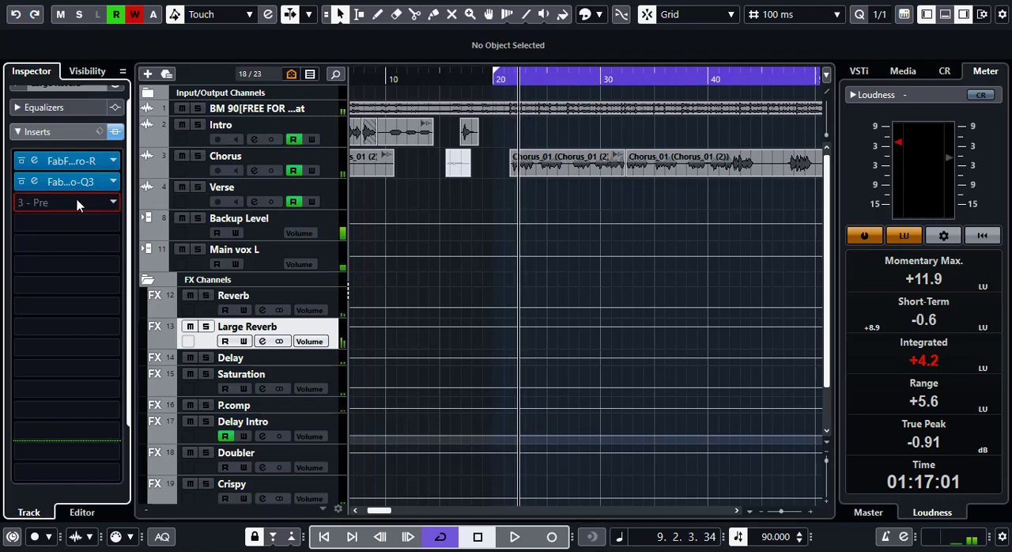
# - Insert FabFilter Pro-C 2 in the third insert slot of the Large Reverb channel, after Pro-Q 3
pyautogui.click(80, 202)
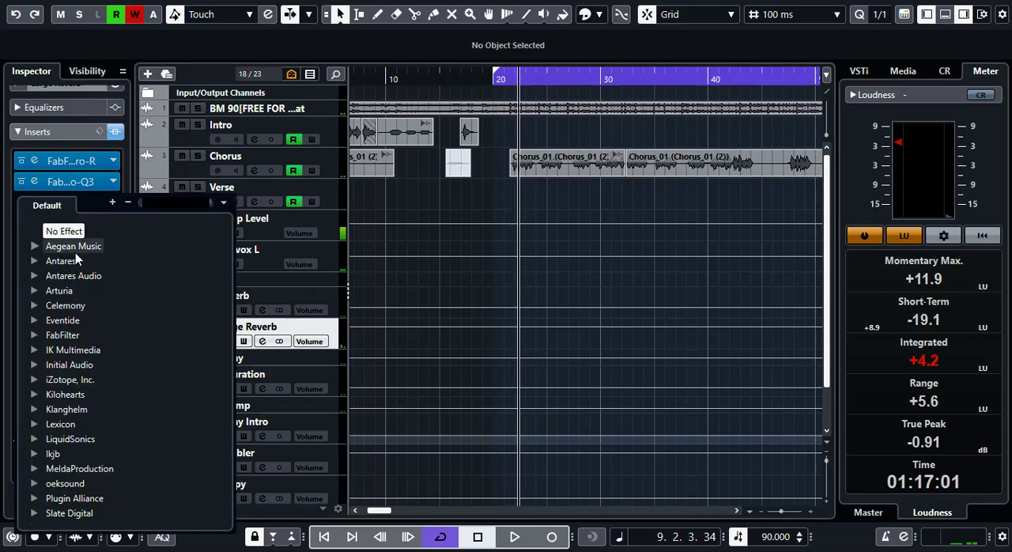
pyautogui.write('fabfil')
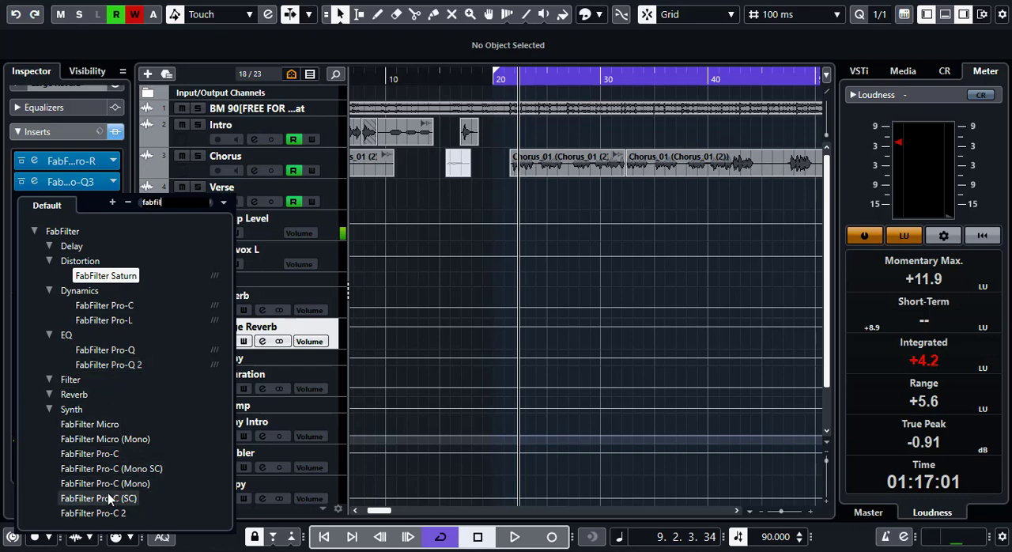
pyautogui.press('Escape')
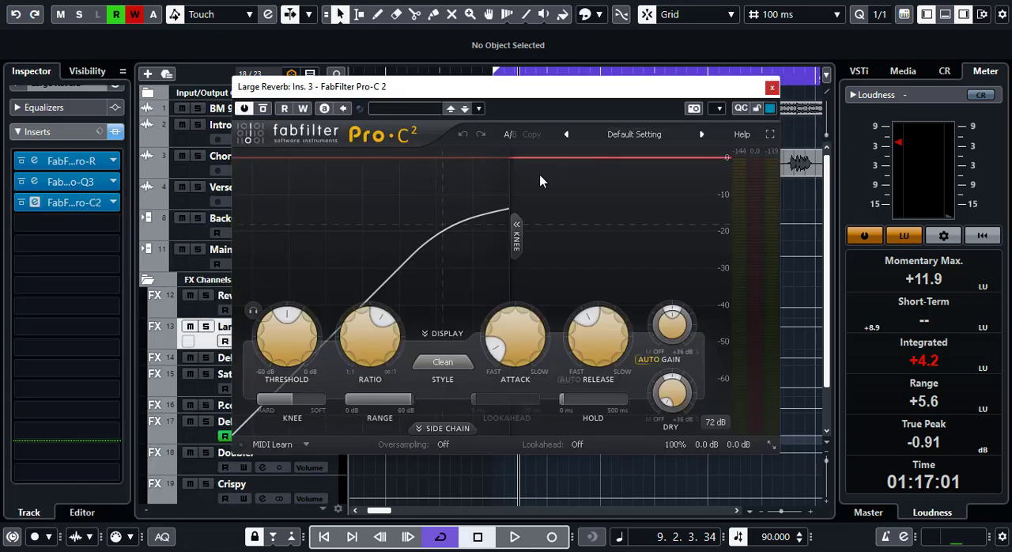
# - Turn off Auto Gain in Pro-C 2 and enable the side chain's 100 Hz low cut at 24 dB/oct
pyautogui.click(648, 359)
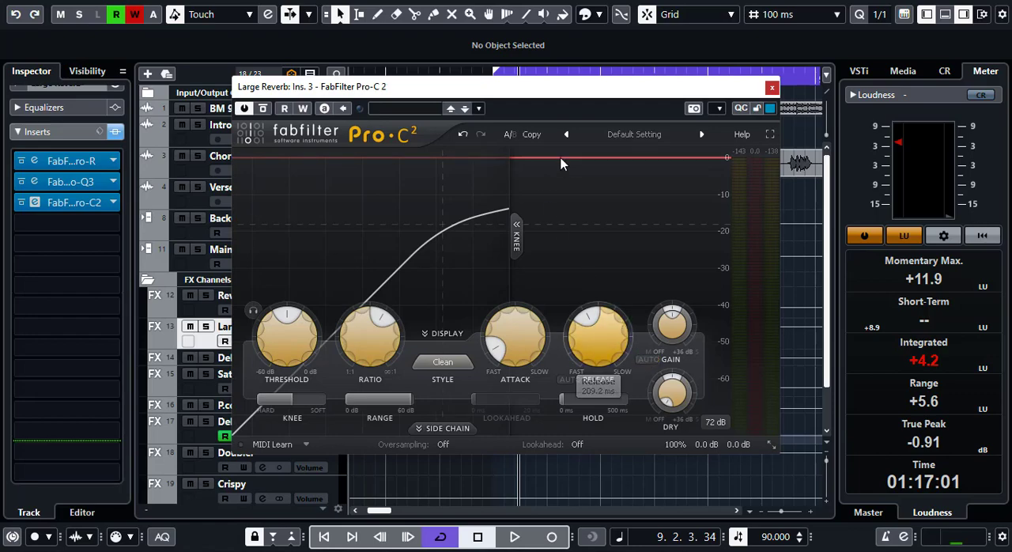
pyautogui.moveTo(528, 91); pyautogui.dragTo(567, 61)
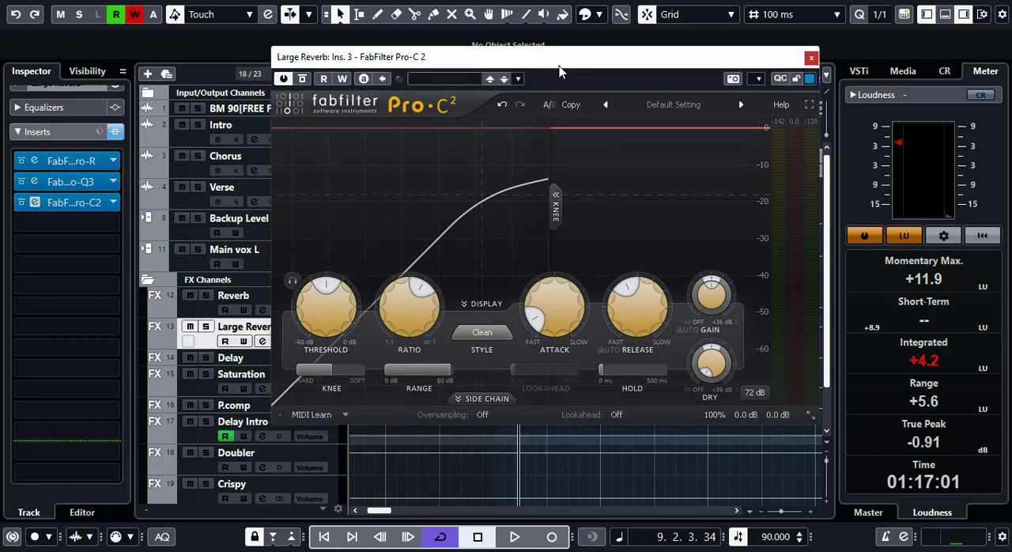
pyautogui.click(459, 399)
pyautogui.click(456, 436)
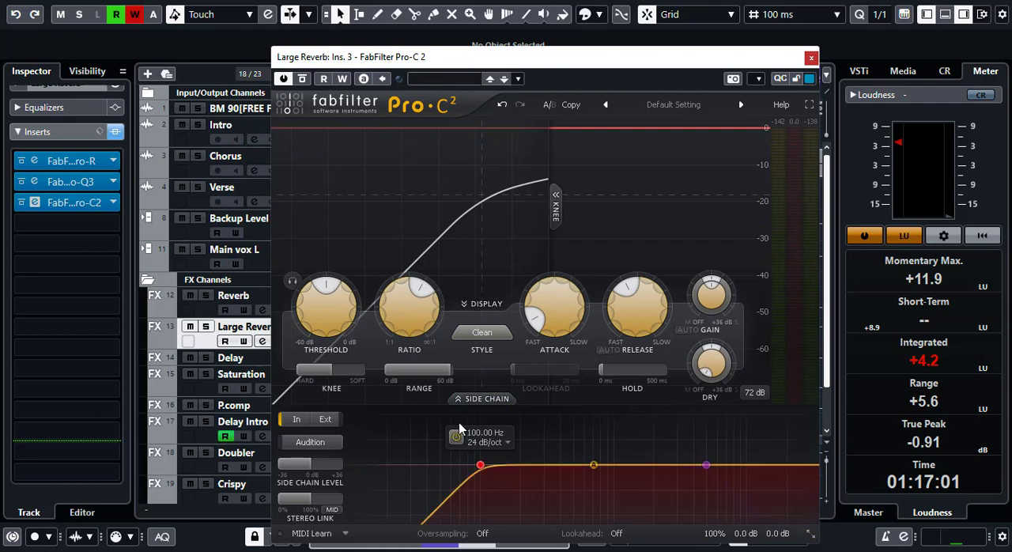
# - Lower the Pro-C 2 threshold to slightly below -22.64 dB while auditioning the chorus, and close the plug-in
pyautogui.moveTo(326, 290)
pyautogui.moveTo(326, 286); pyautogui.dragTo(317, 289)
pyautogui.press('space')
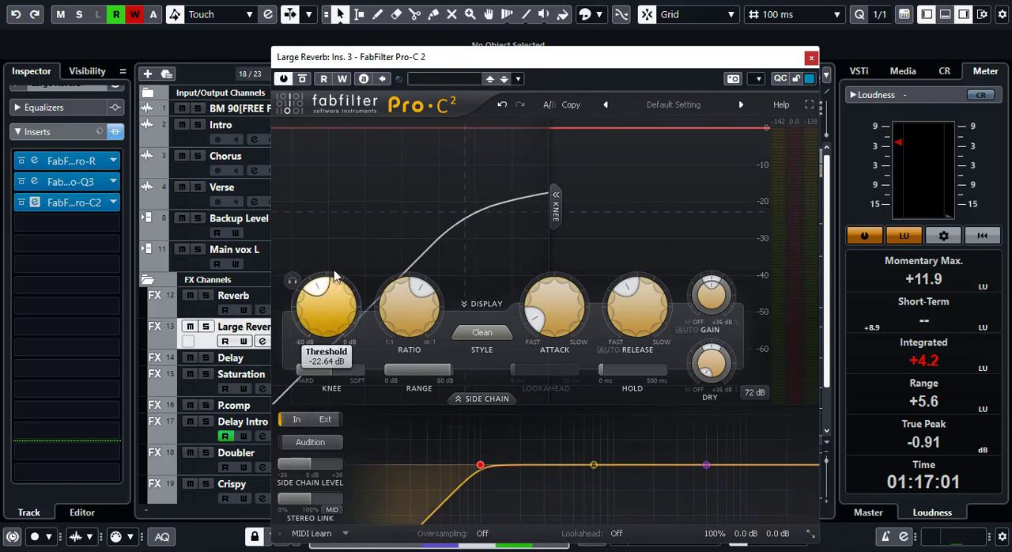
pyautogui.moveTo(482, 61); pyautogui.dragTo(584, 92)
pyautogui.moveTo(427, 323)
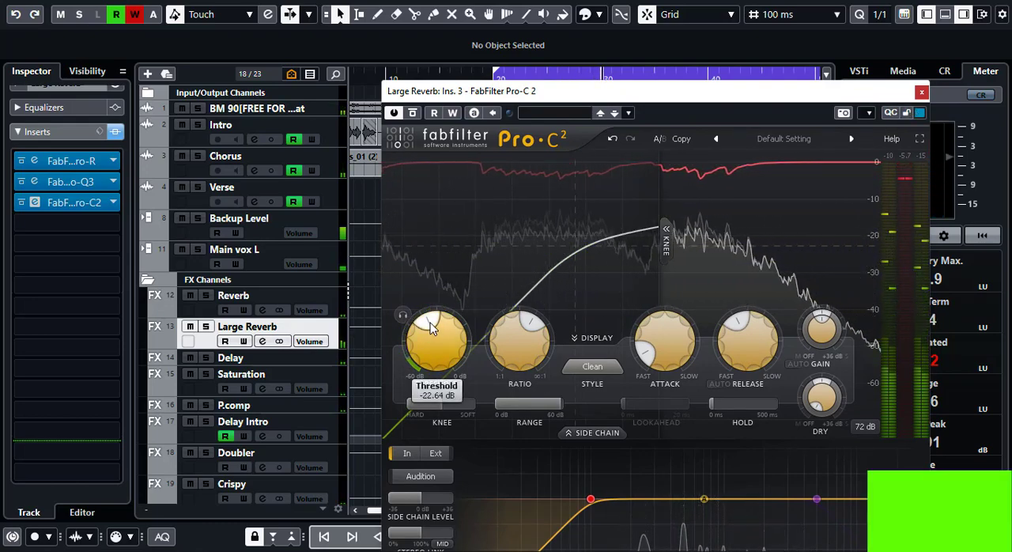
pyautogui.moveTo(428, 323); pyautogui.dragTo(429, 326)
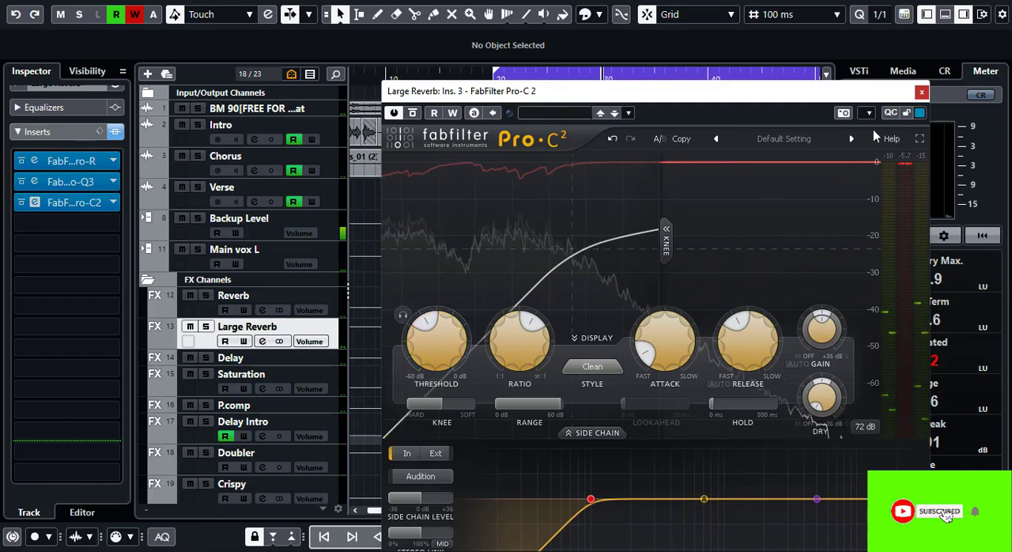
pyautogui.click(922, 93)
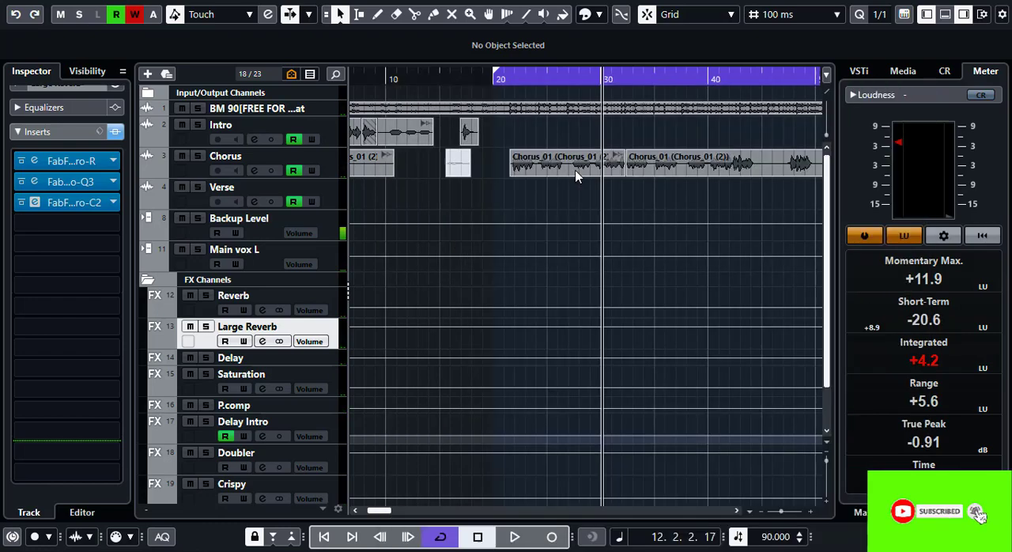
# - Reopen Pro-R on the Large Reverb channel, raise its stereo width beyond 70%, and close the plug-in
pyautogui.click(43, 163)
pyautogui.moveTo(759, 95)
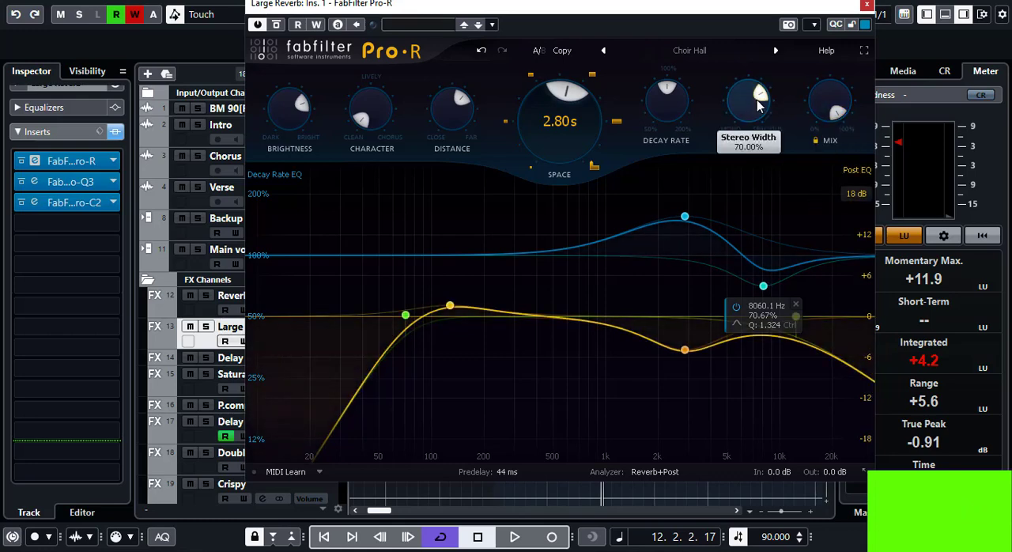
pyautogui.scroll(1, 760, 96)
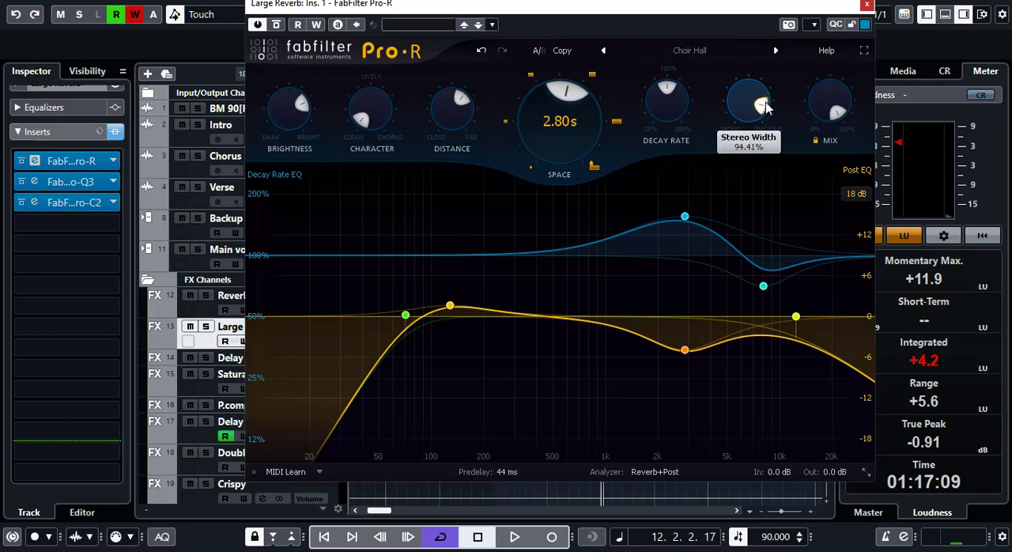
pyautogui.click(867, 6)
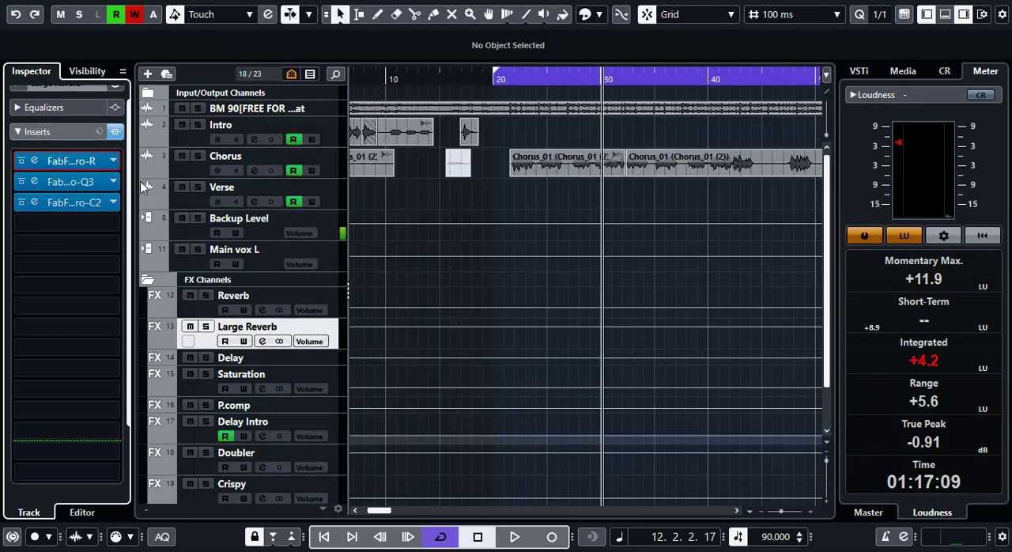
# - Return the playhead to the chorus start and show the volume fader of the Large Reverb channel
pyautogui.click(507, 80)
pyautogui.click(49, 193)
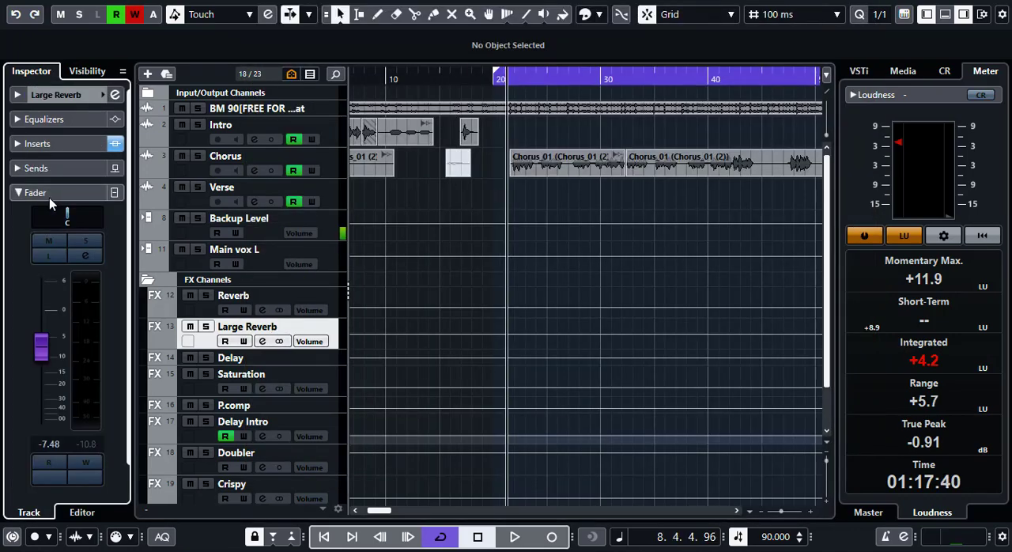
pyautogui.click(50, 192)
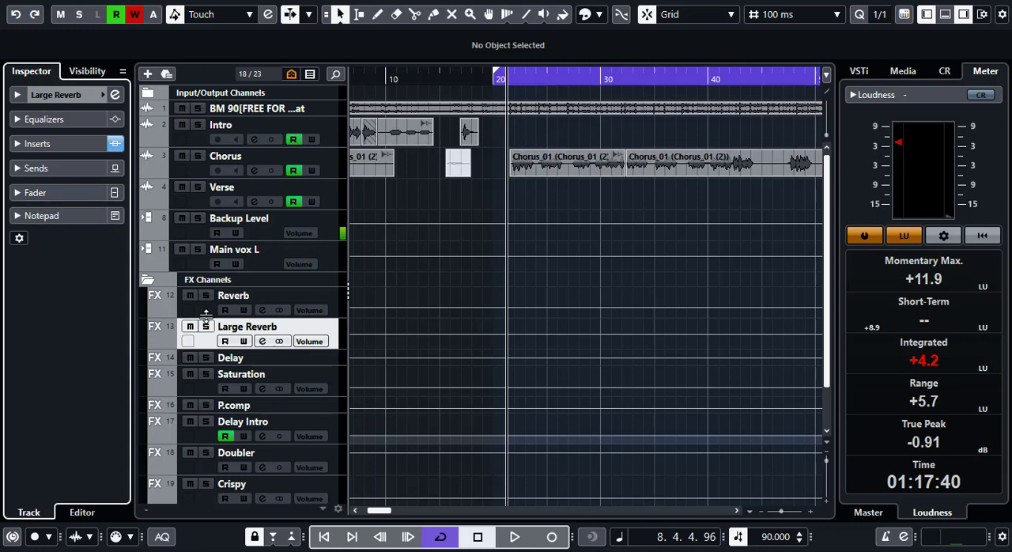
pyautogui.click(35, 192)
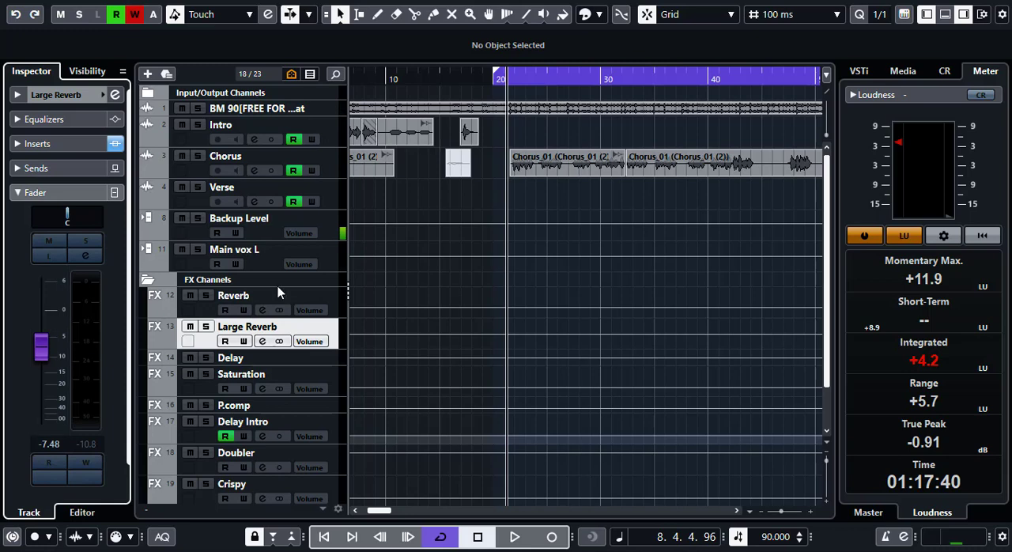
# - Lower the Large Reverb channel's volume to -15.0 dB while auditioning the chorus from its start
pyautogui.press('space')
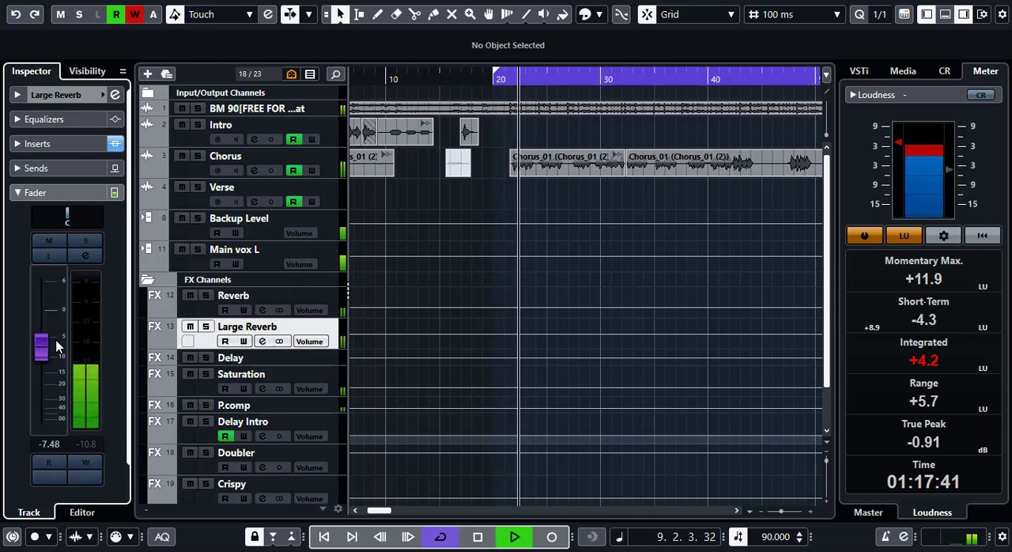
pyautogui.click(39, 348)
pyautogui.press('space')
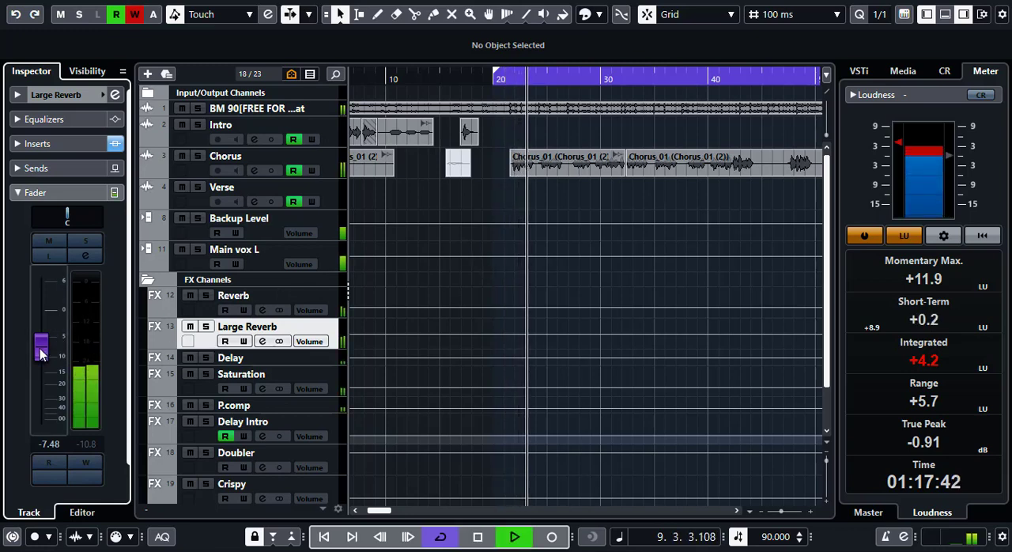
pyautogui.moveTo(39, 351); pyautogui.dragTo(41, 378)
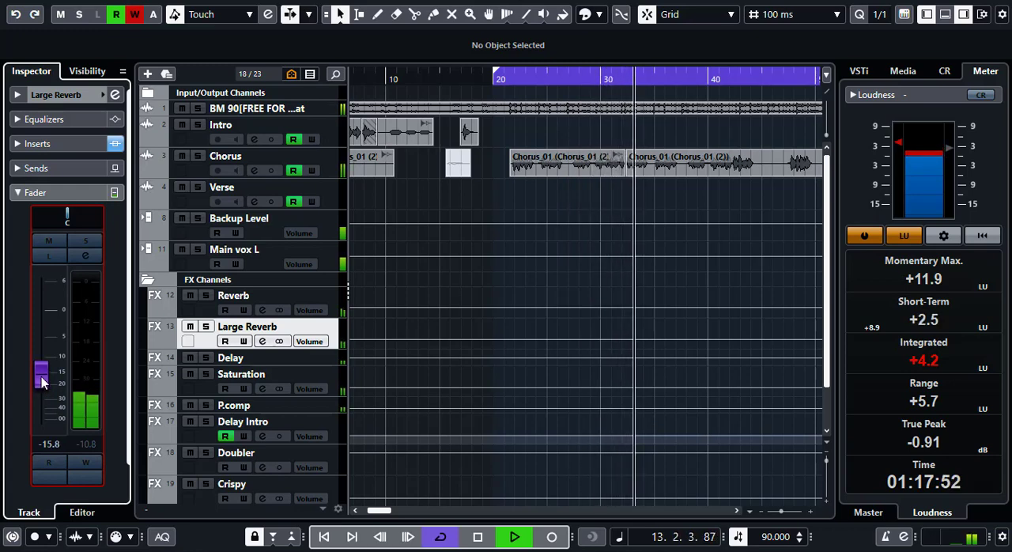
pyautogui.press('space')
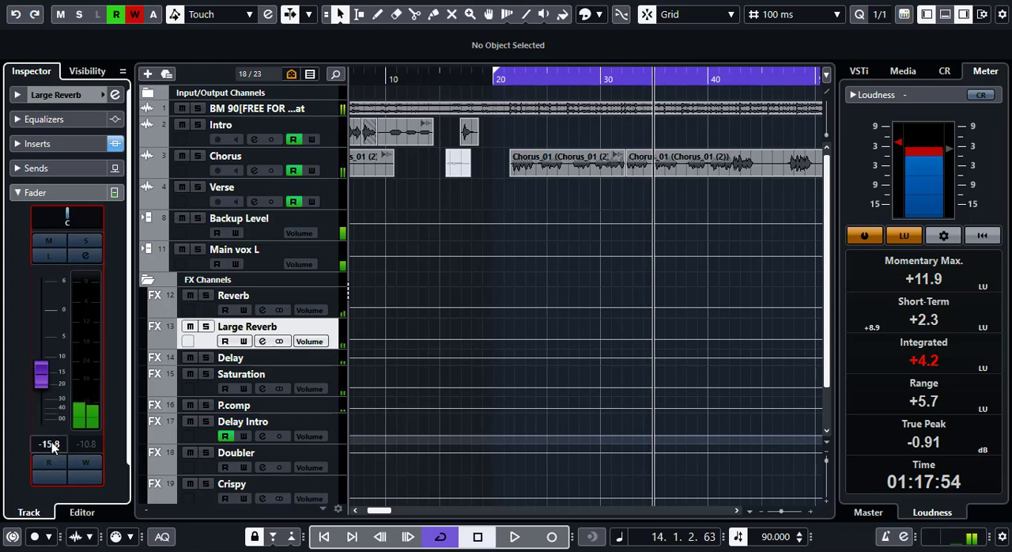
pyautogui.press('space')
pyautogui.press('space')
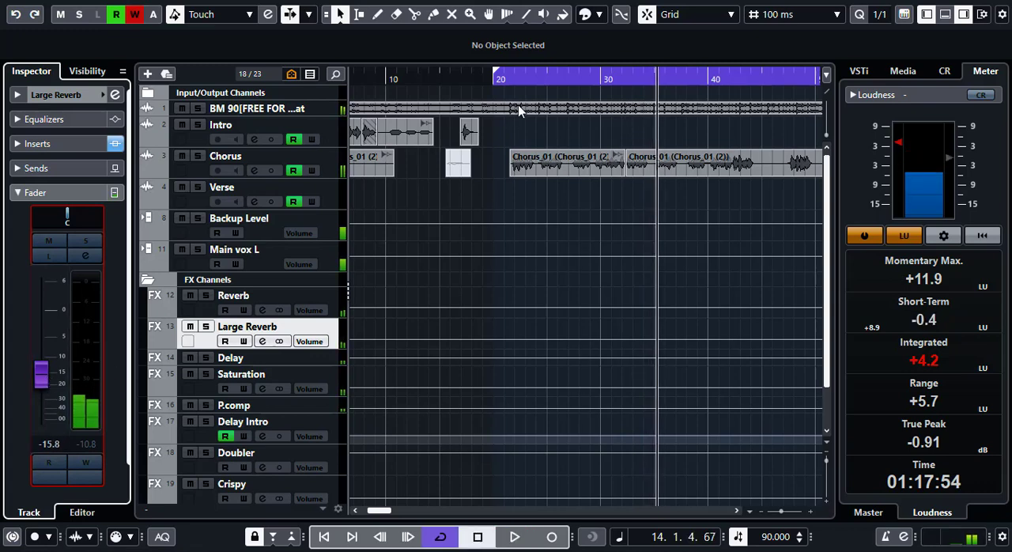
pyautogui.click(506, 81)
pyautogui.press('space')
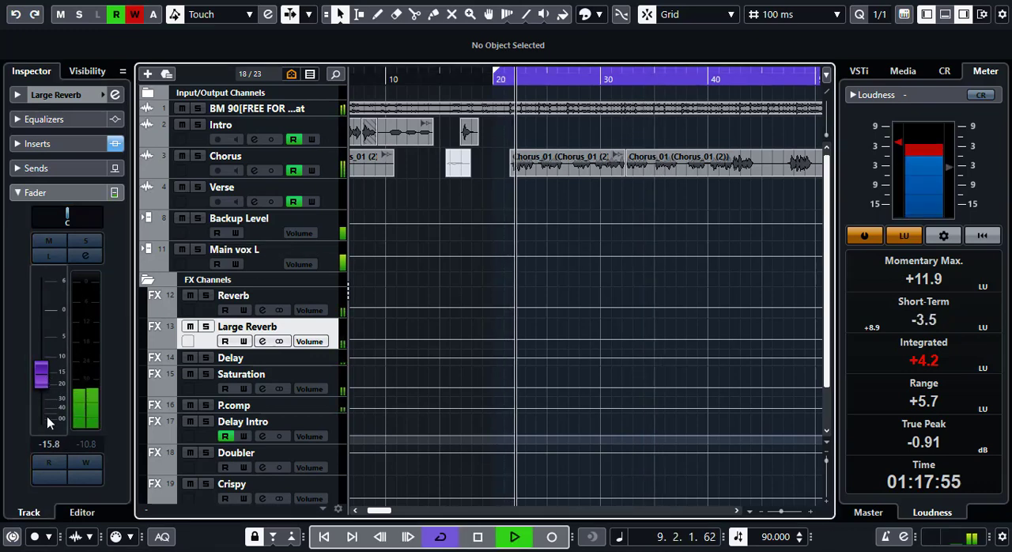
pyautogui.moveTo(49, 383); pyautogui.dragTo(43, 377)
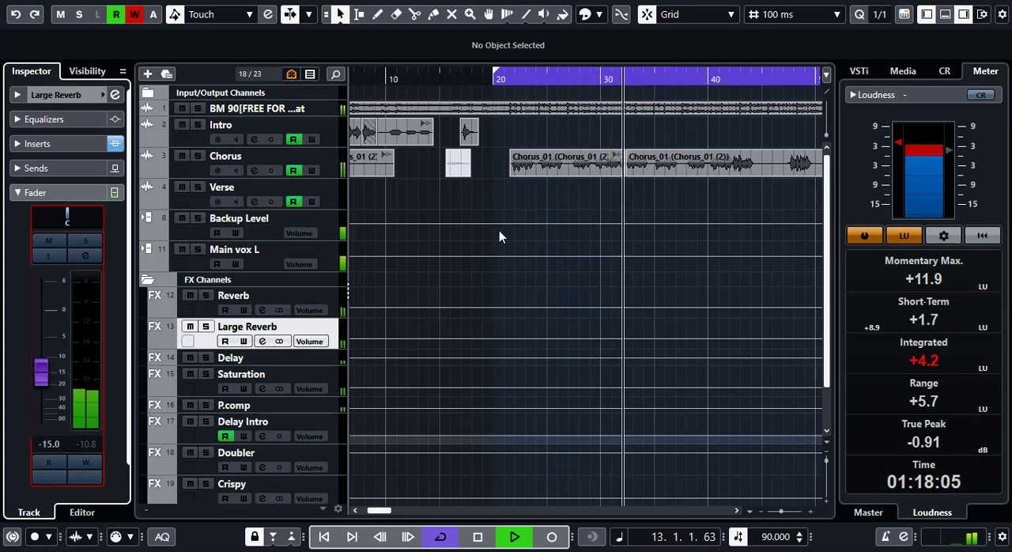
pyautogui.press('space')
pyautogui.click(73, 194)
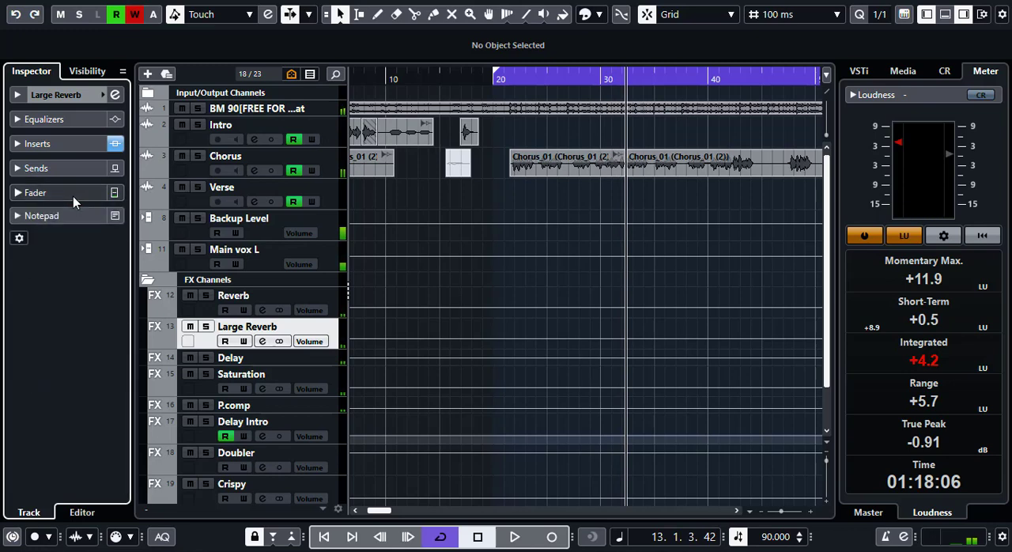
# - Move the playhead back to the chorus start and insert Saturn 2 after Pro-C 2 on the Large Reverb channel
pyautogui.click(56, 144)
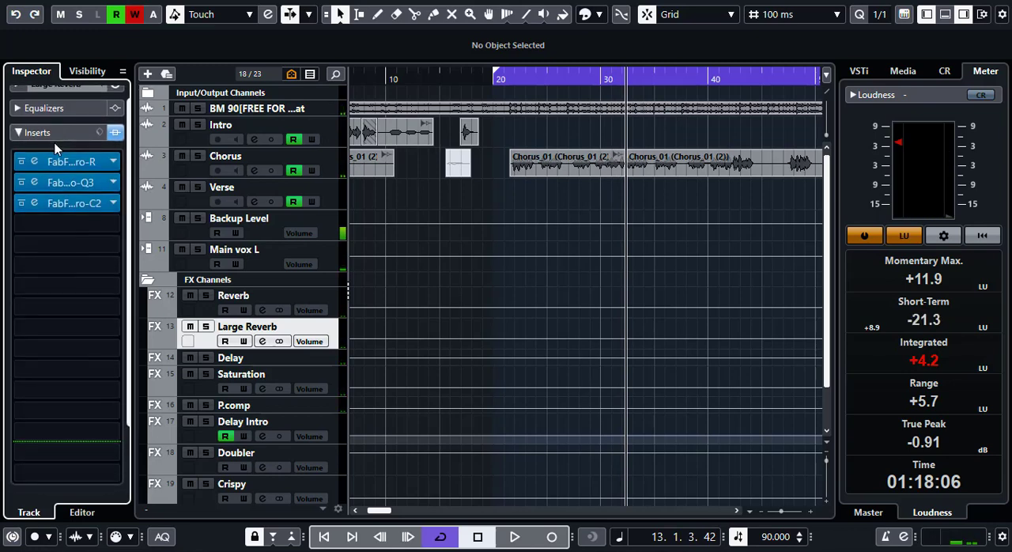
pyautogui.click(507, 79)
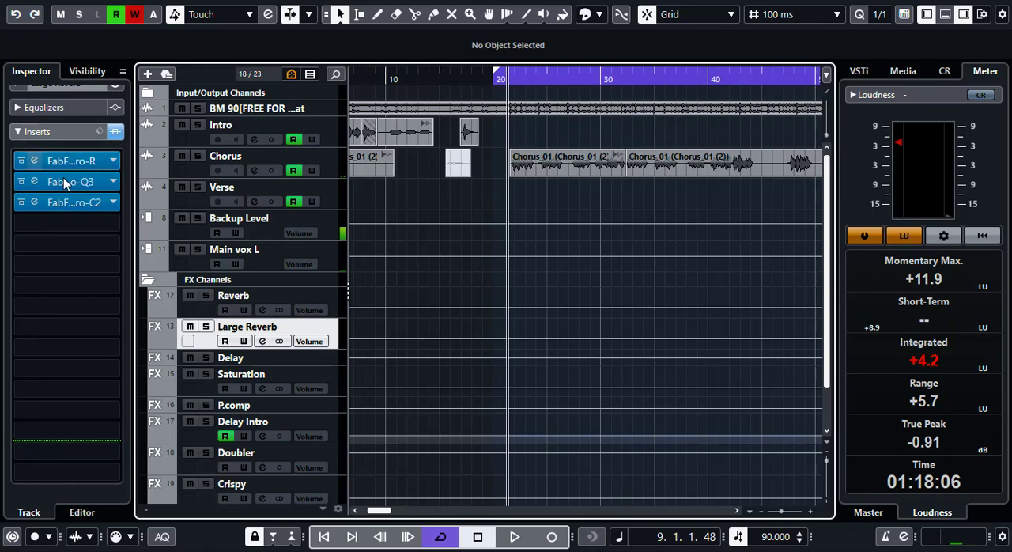
pyautogui.click(49, 223)
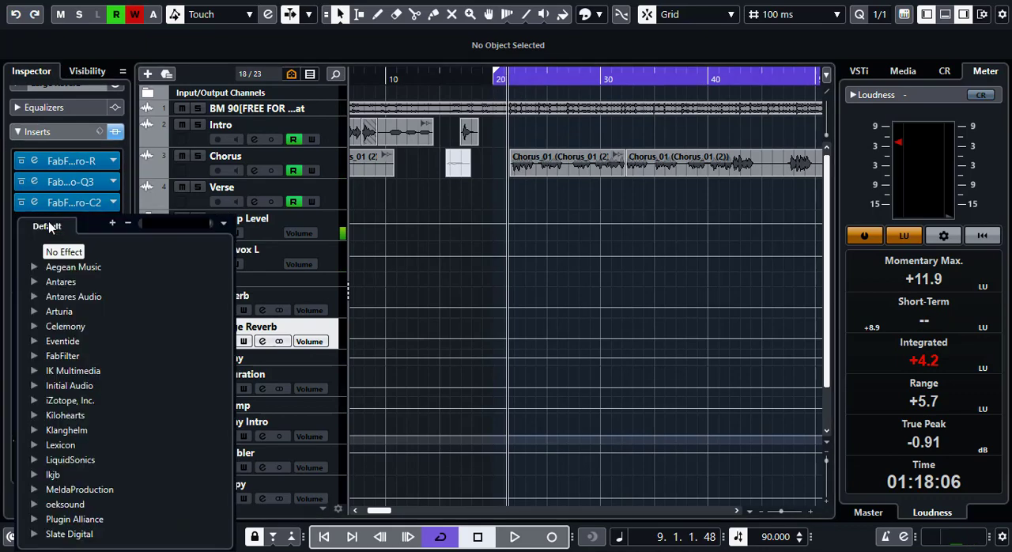
pyautogui.write('saturn')
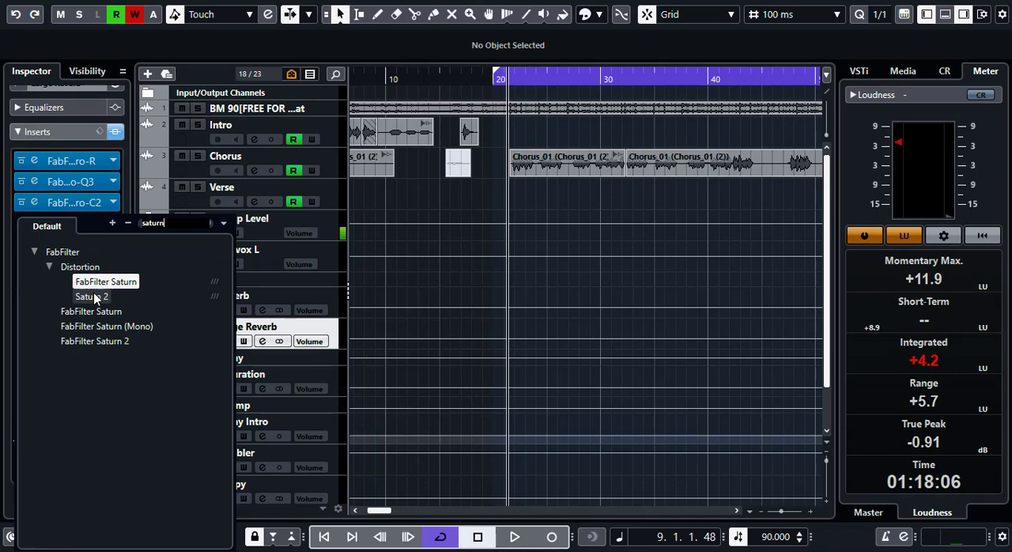
pyautogui.click(95, 297)
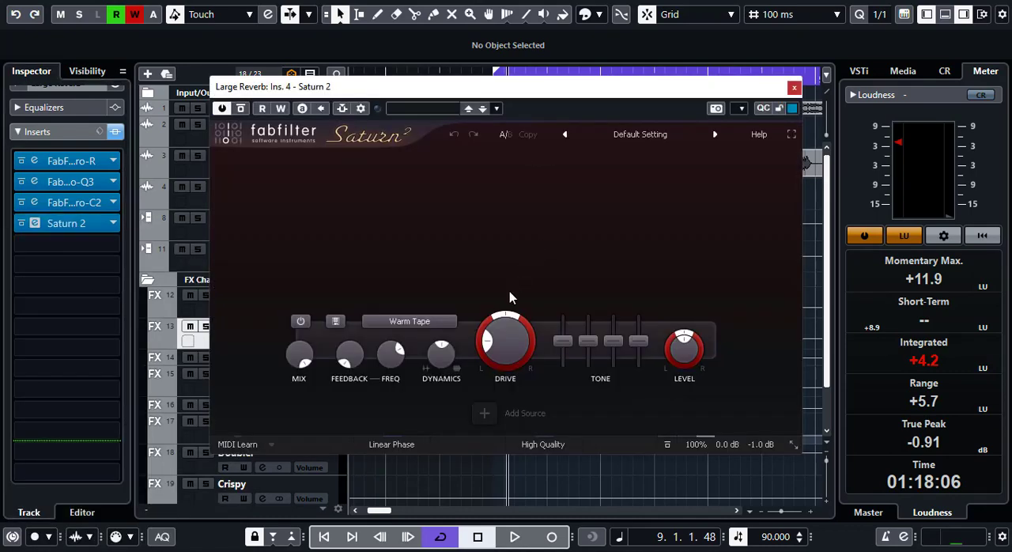
# - Look through the Saturn 2 presets without choosing one, audition the chorus with the Default Setting, and close the plug-in
pyautogui.click(641, 134)
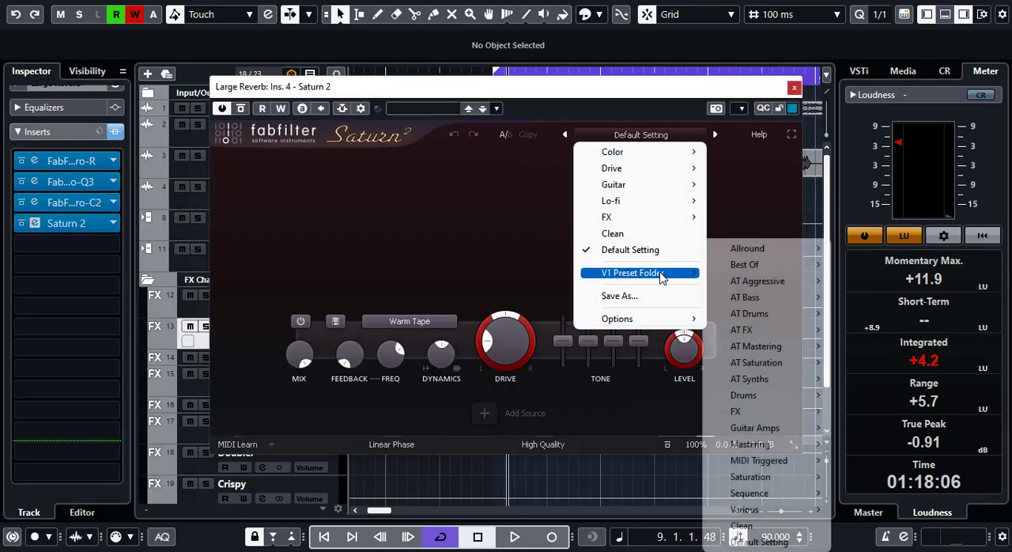
pyautogui.click(641, 95)
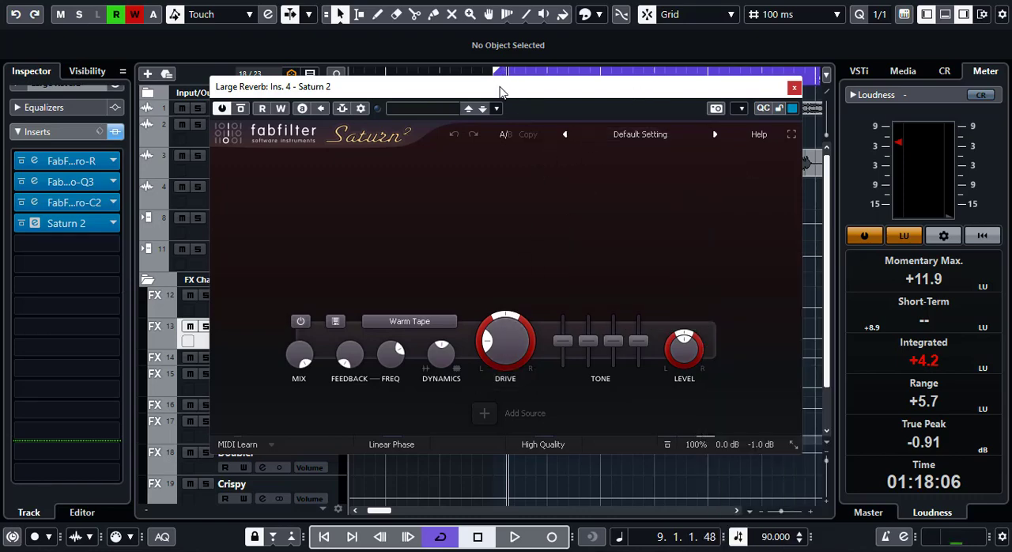
pyautogui.moveTo(500, 92); pyautogui.dragTo(531, 204)
pyautogui.press('space')
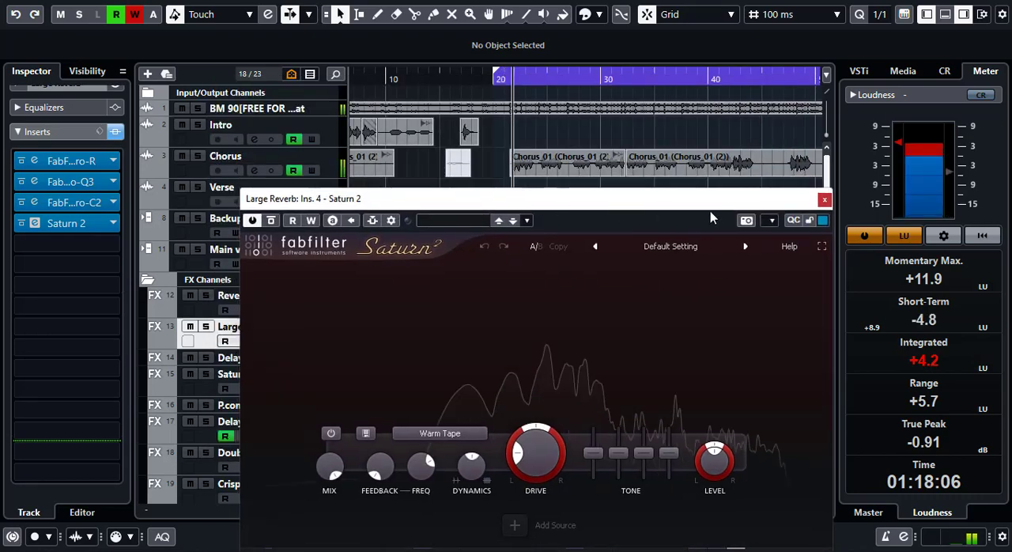
pyautogui.click(824, 200)
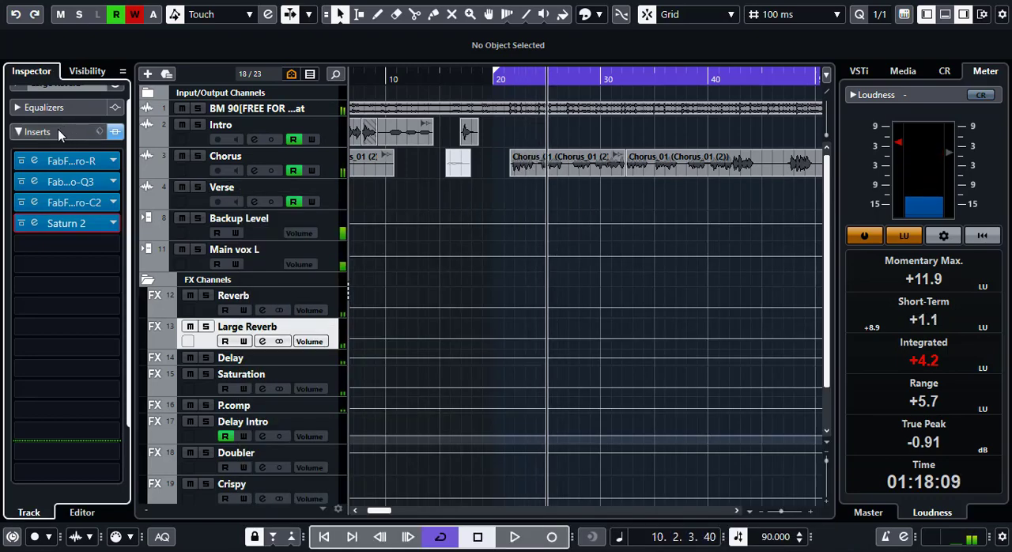
# - Reopen Pro-R on the Large Reverb channel, raise its decay rate to about 161% (4.50 s) while auditioning, and close the plug-in
pyautogui.click(36, 158)
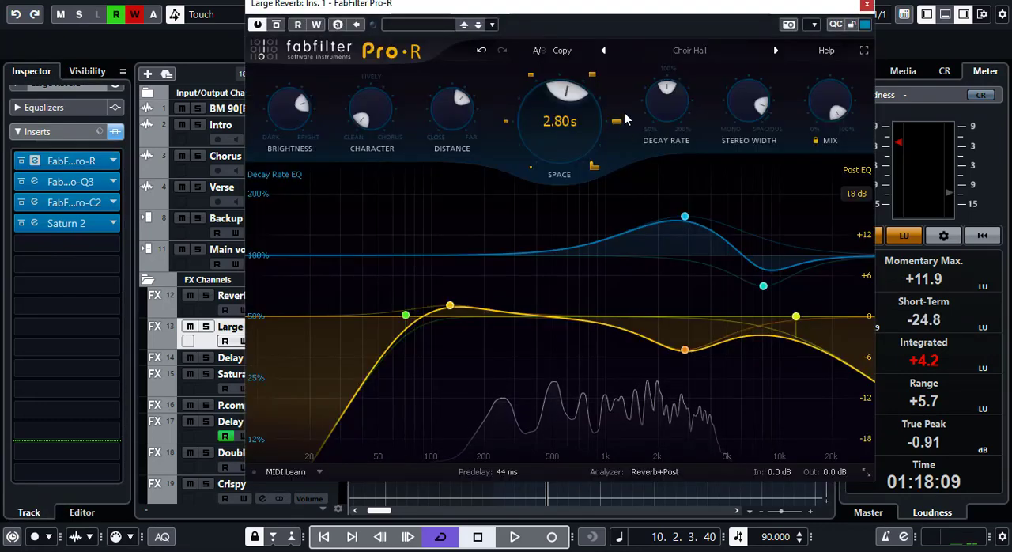
pyautogui.moveTo(574, 121)
pyautogui.press('space')
pyautogui.moveTo(665, 94)
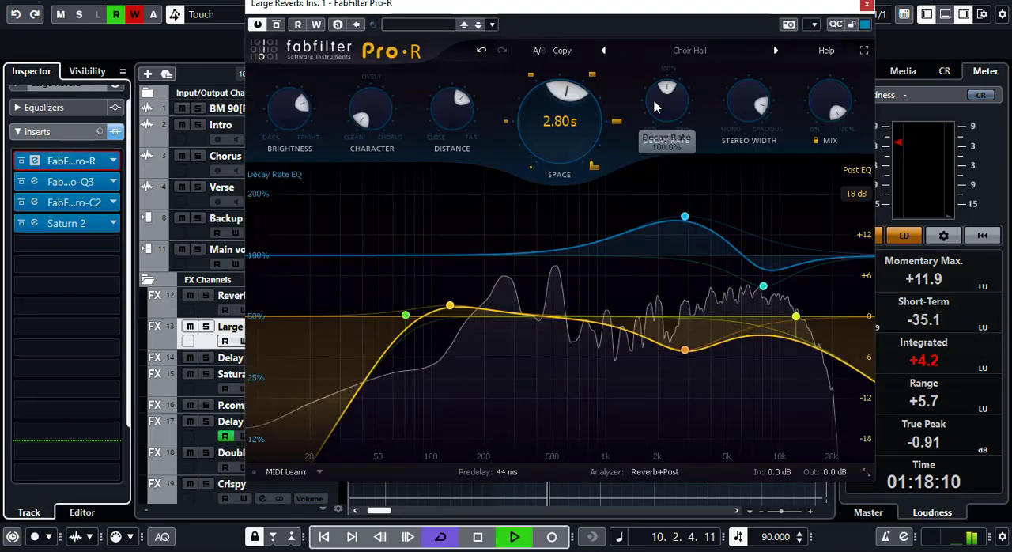
pyautogui.moveTo(664, 93); pyautogui.dragTo(701, 105)
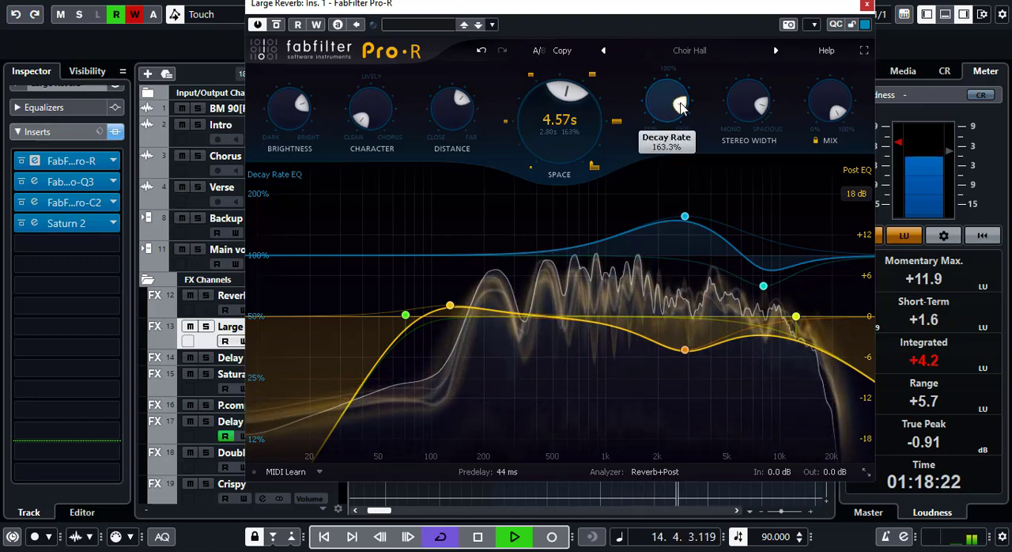
pyautogui.press('space')
pyautogui.scroll(-3, 682, 108)
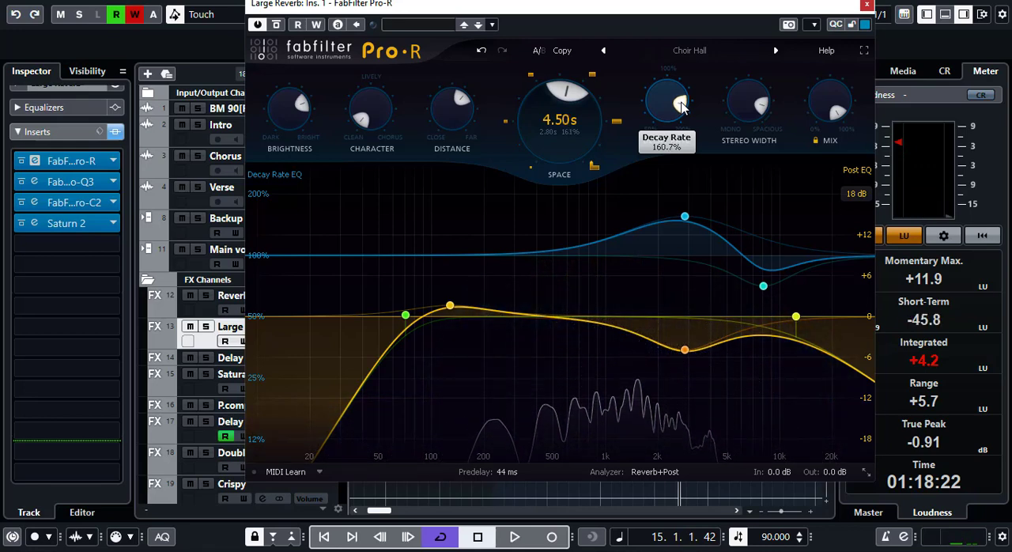
pyautogui.scroll(-6, 682, 109)
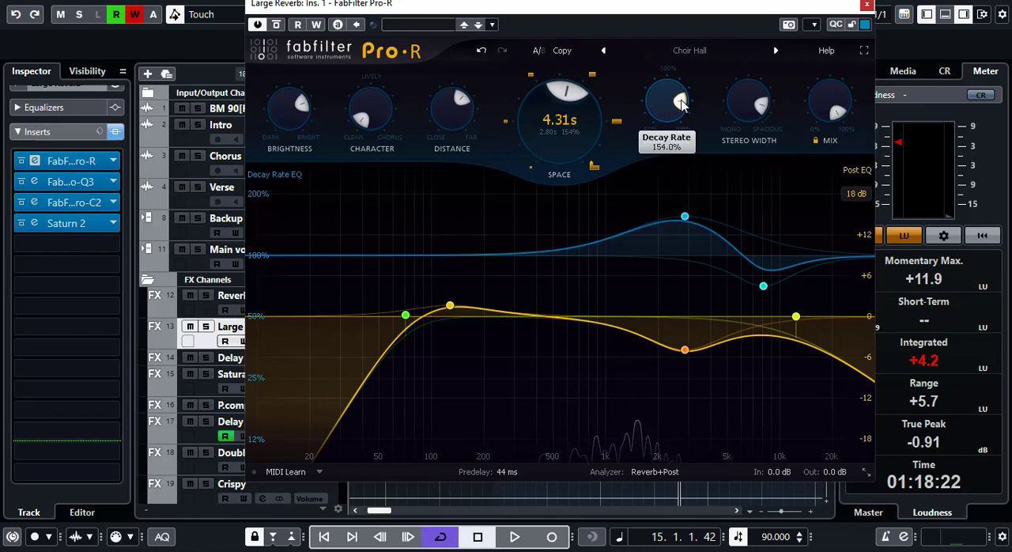
pyautogui.press('space')
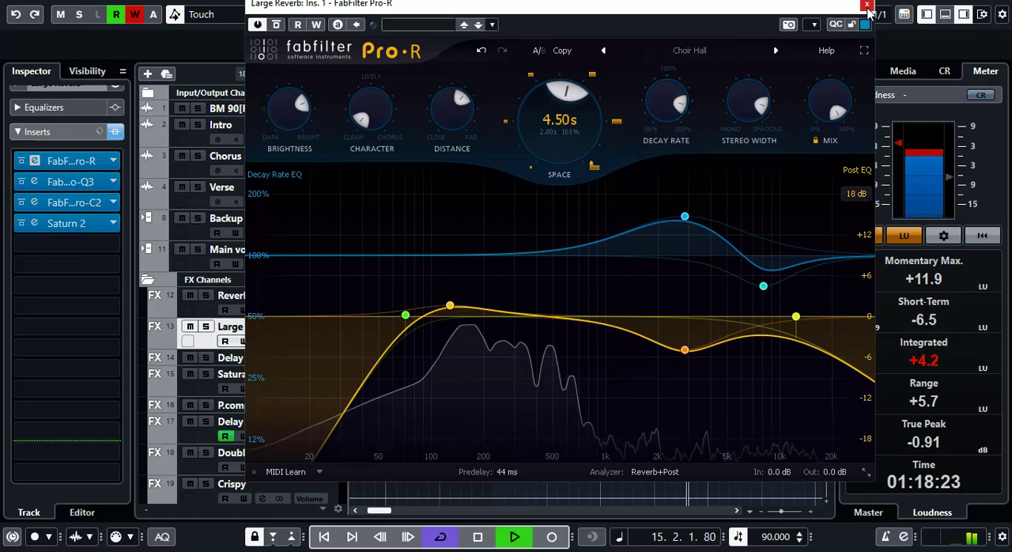
pyautogui.click(867, 4)
# - Replay the chorus from its start and try the Large Reverb channel's volume at -18.0 dB
pyautogui.click(502, 80)
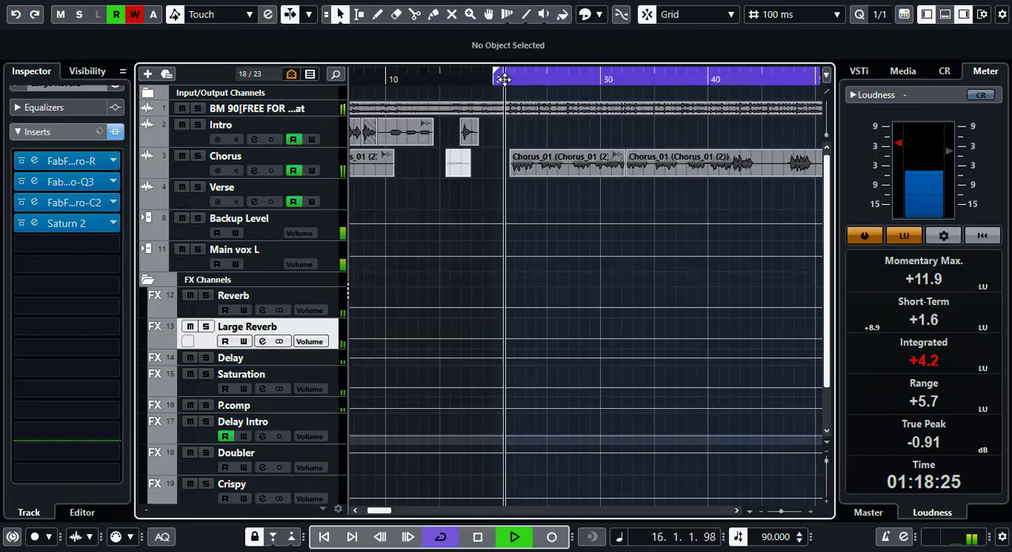
pyautogui.click(58, 129)
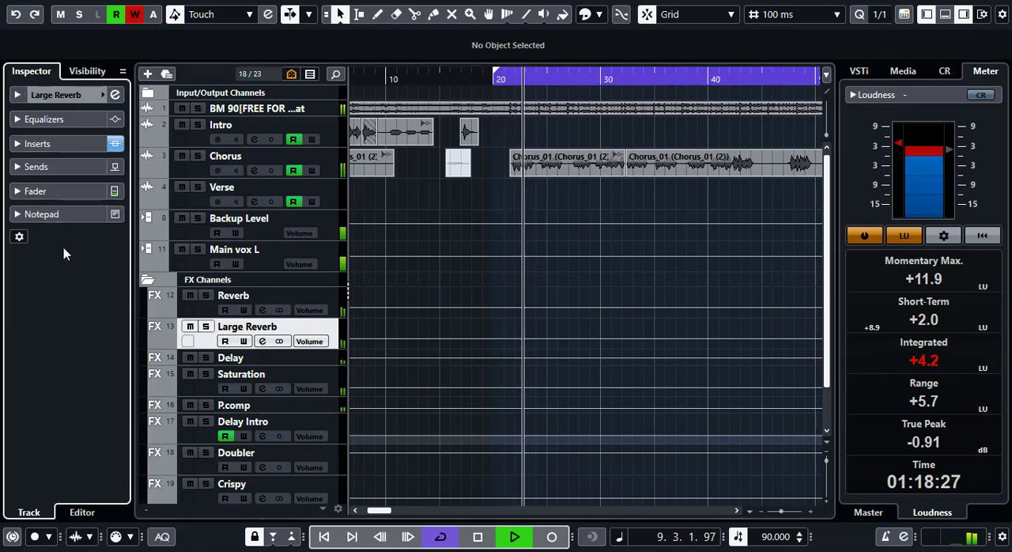
pyautogui.click(55, 192)
pyautogui.moveTo(45, 308); pyautogui.dragTo(41, 385)
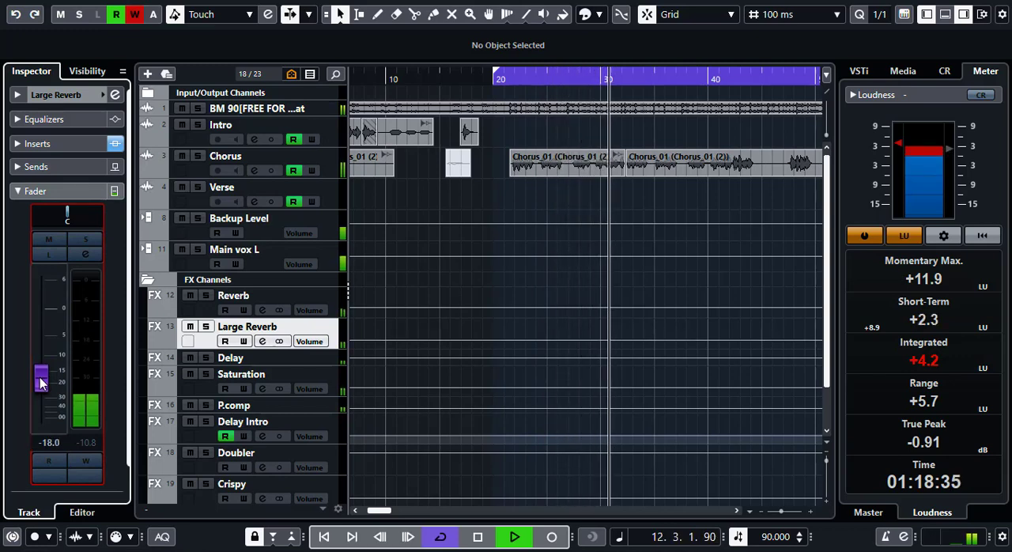
# - Audition the chorus from its start again and set the Large Reverb channel's volume to -15.0 dB
pyautogui.click(506, 81)
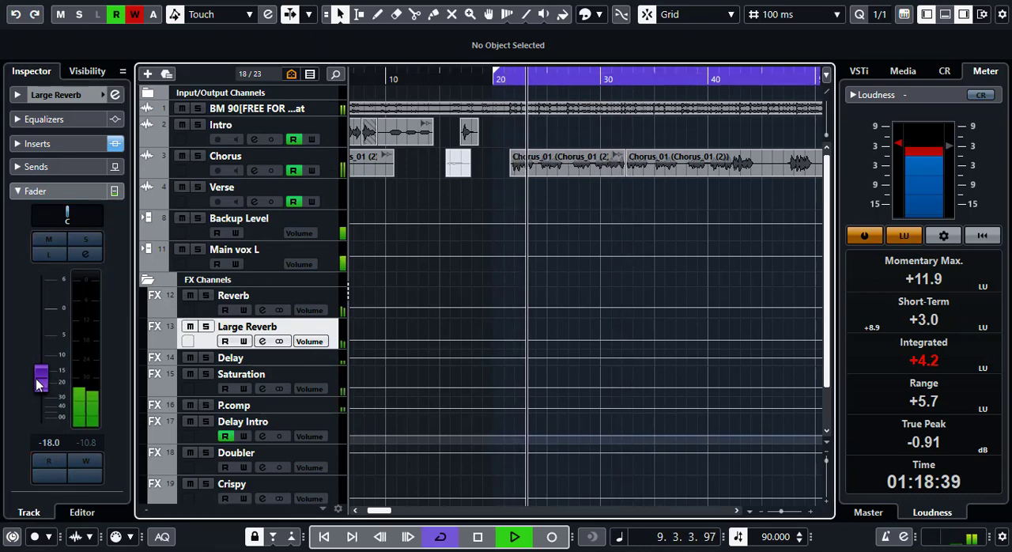
pyautogui.moveTo(41, 386); pyautogui.dragTo(46, 378)
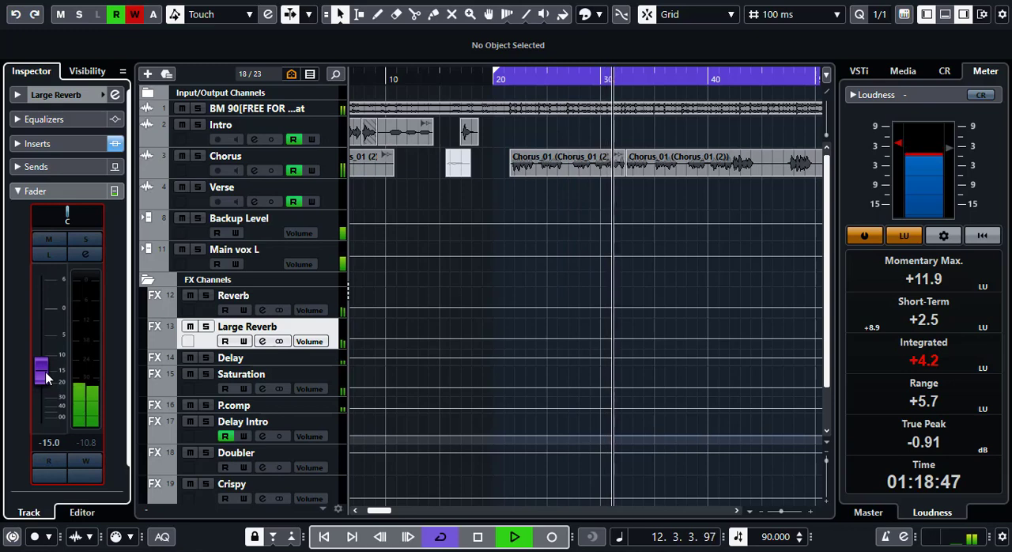
pyautogui.press('space')
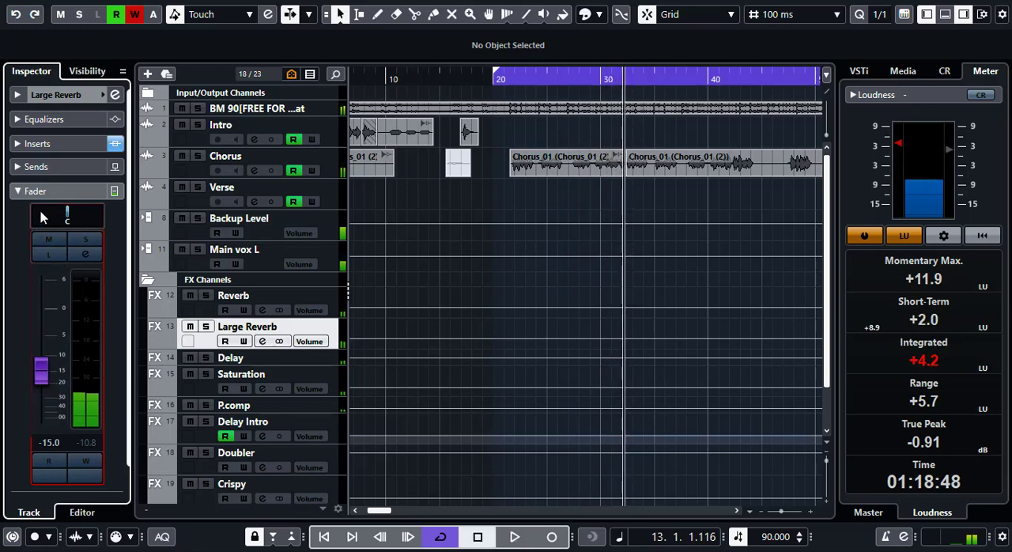
pyautogui.click(50, 192)
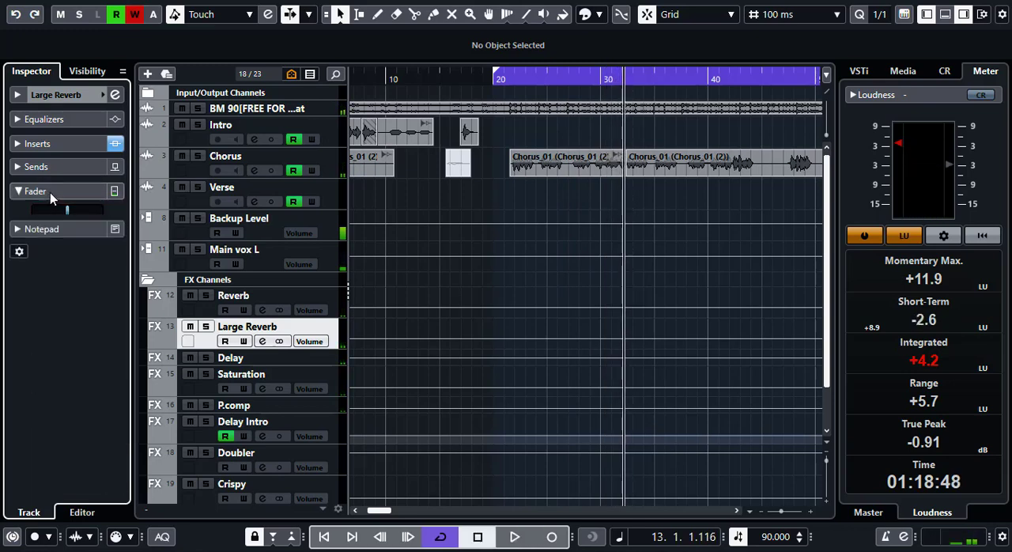
# - In the Large Reverb channel's Pro-R, set Brightness to about 27.5% and Character to about 26%, and close the plug-in
pyautogui.click(48, 142)
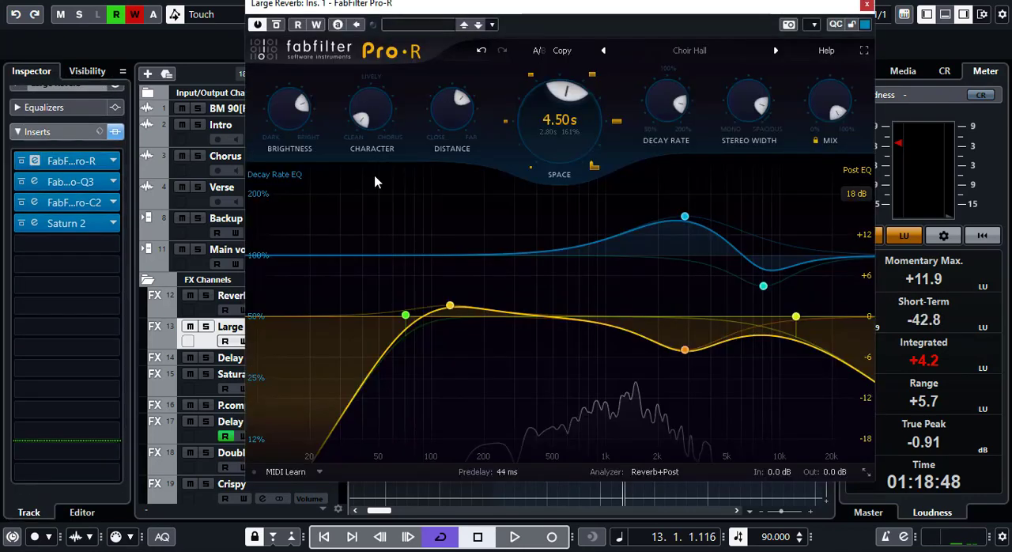
pyautogui.moveTo(302, 103)
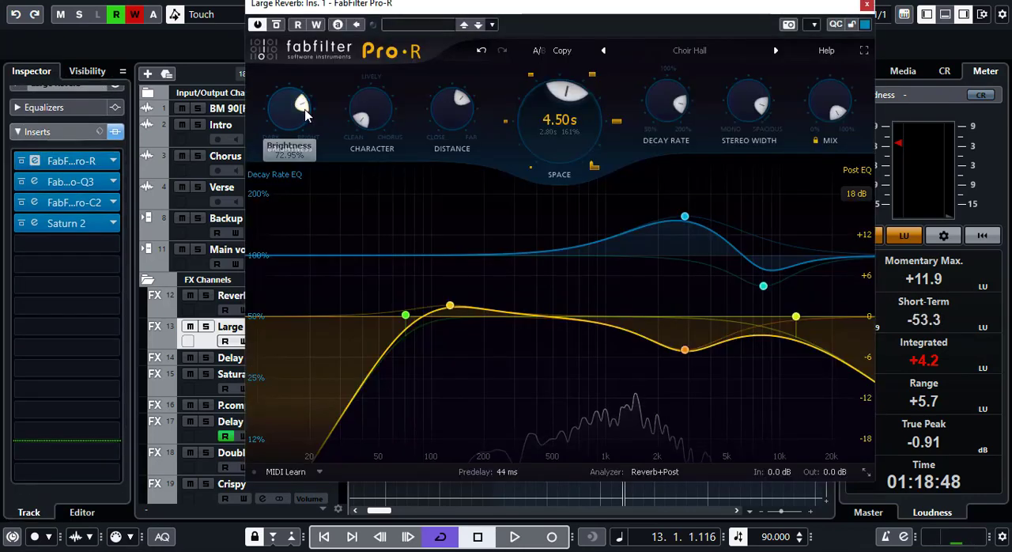
pyautogui.moveTo(286, 102); pyautogui.dragTo(282, 104)
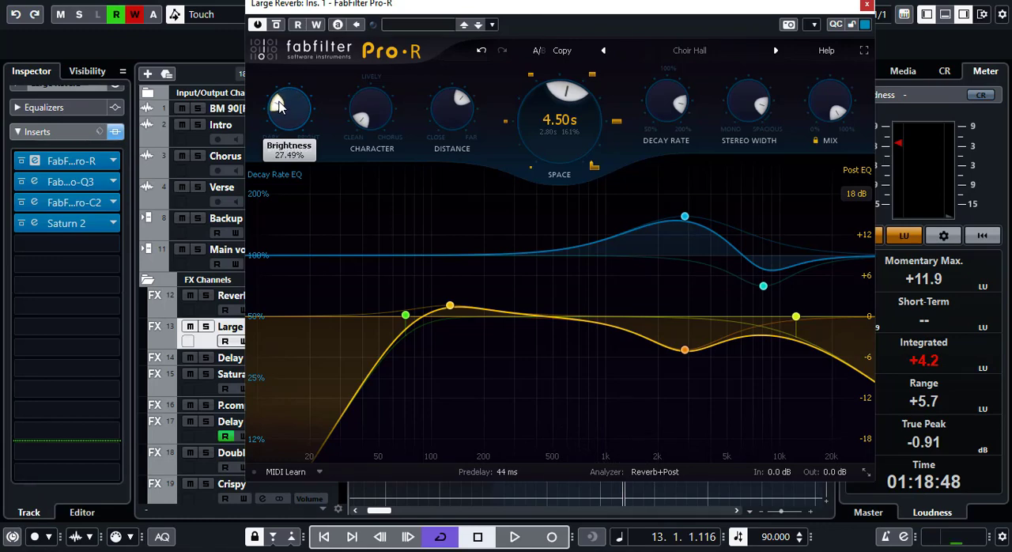
pyautogui.moveTo(356, 119)
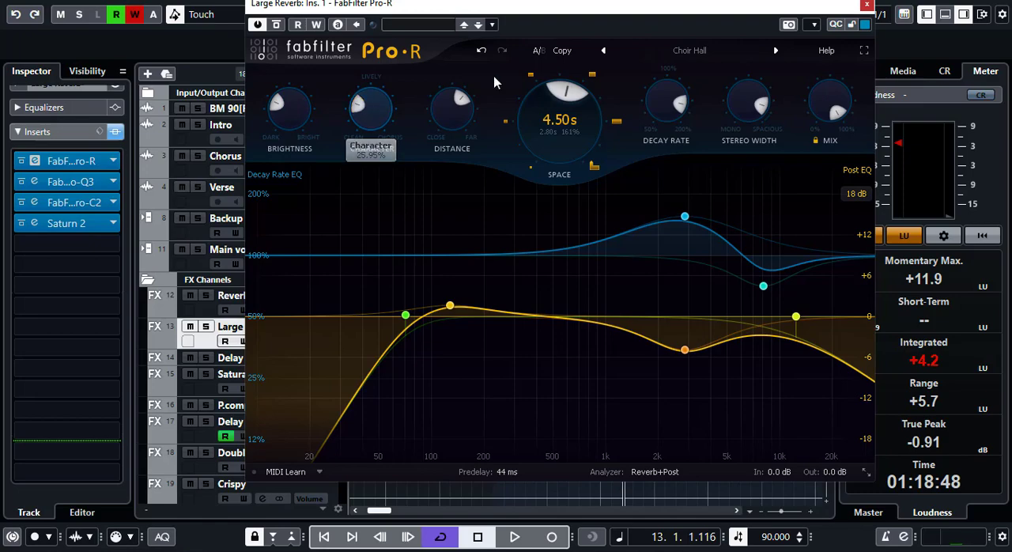
pyautogui.click(866, 7)
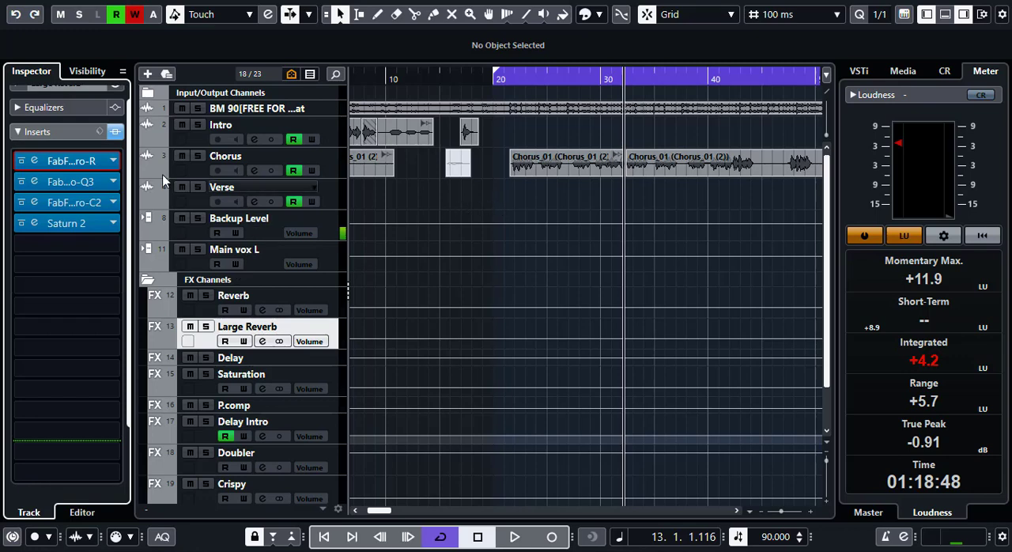
# - Add an active send at 0.00 dB from the Delay FX channel to Large Reverb
pyautogui.scroll(1, 37, 135)
pyautogui.click(36, 144)
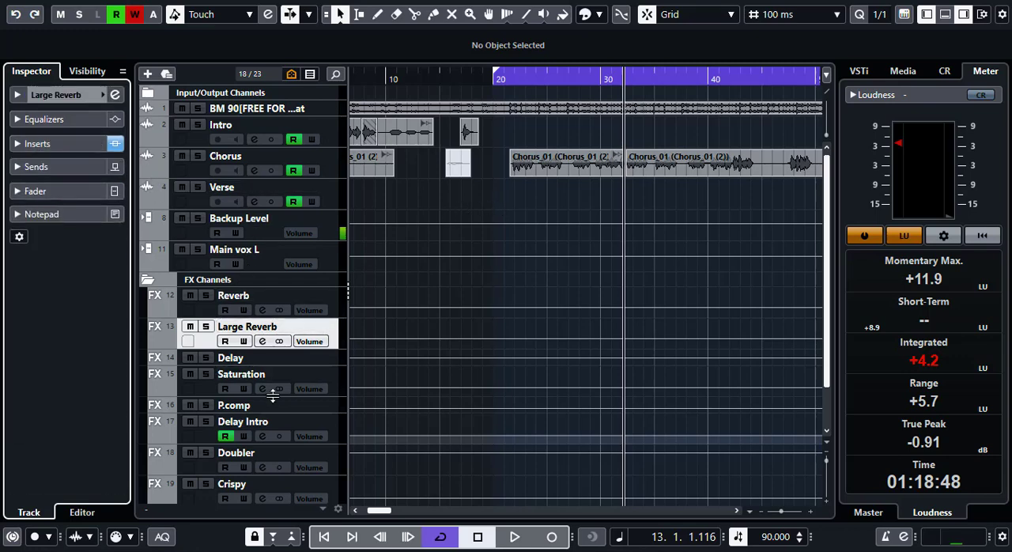
pyautogui.click(315, 358)
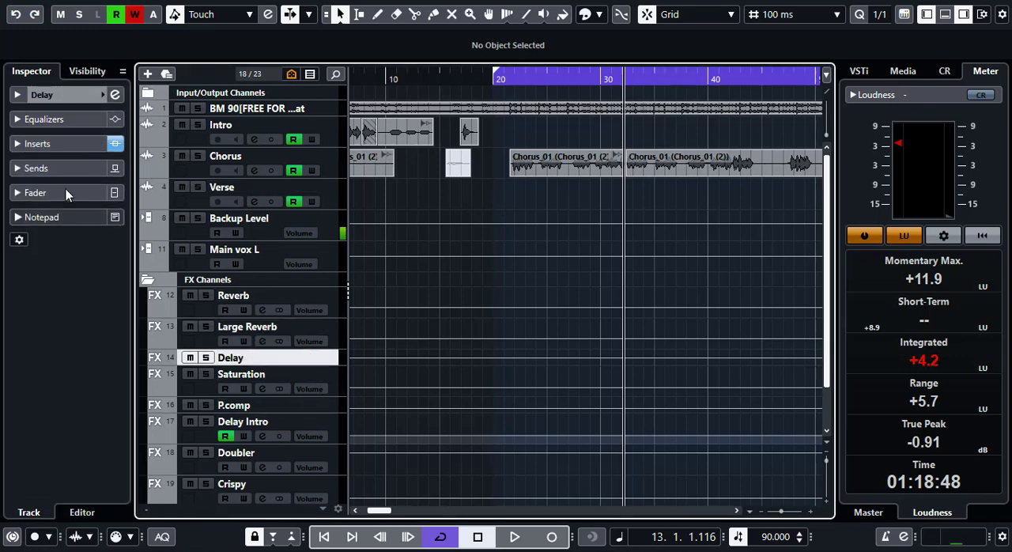
pyautogui.click(59, 167)
pyautogui.click(41, 194)
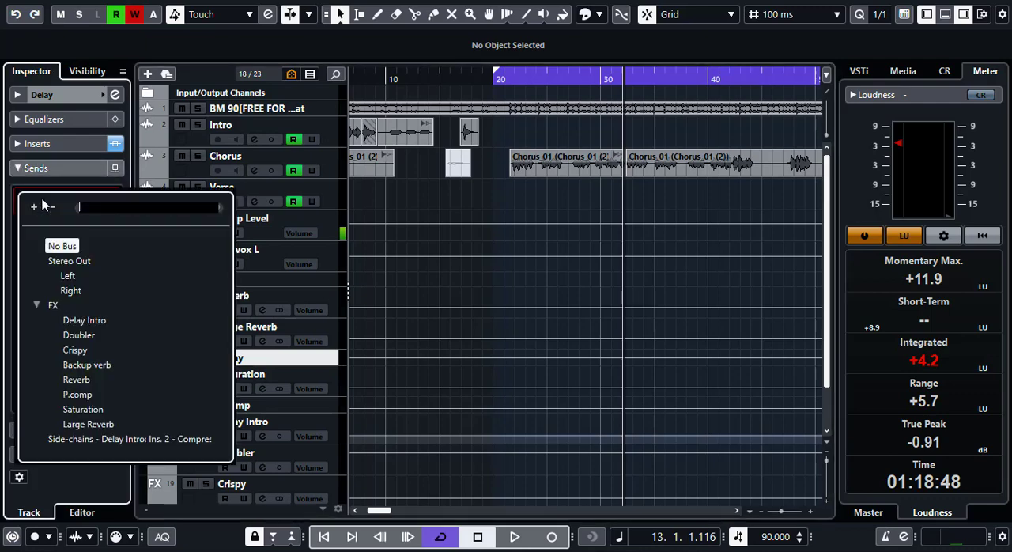
pyautogui.click(87, 424)
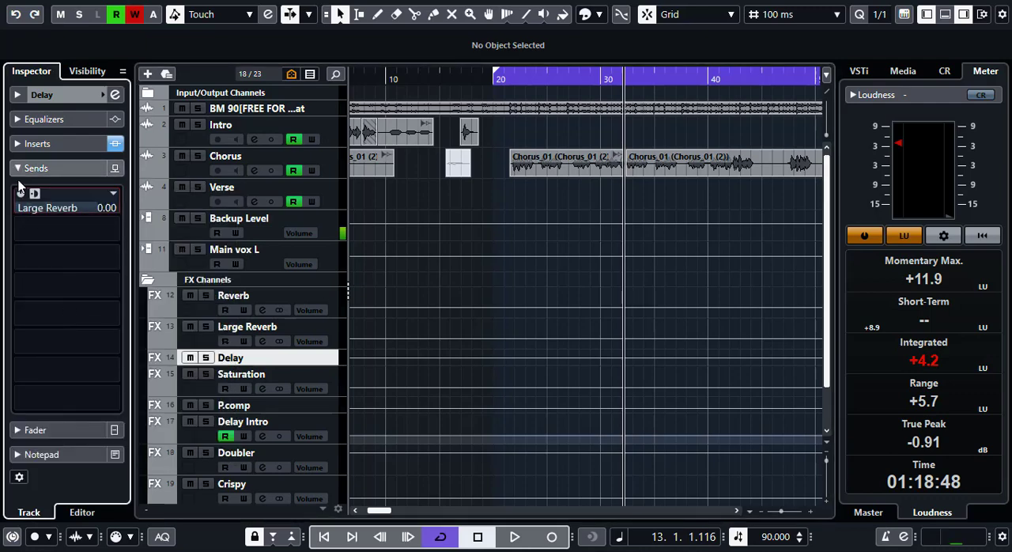
pyautogui.click(19, 194)
pyautogui.click(35, 168)
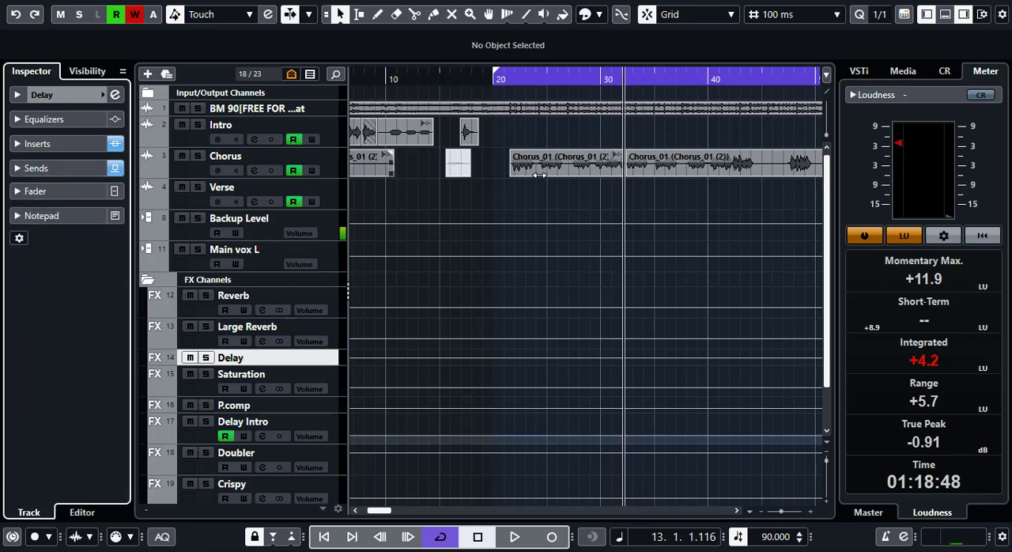
# - Audition the chorus from its start and try the Large Reverb channel's volume at -17.0 dB
pyautogui.click(501, 79)
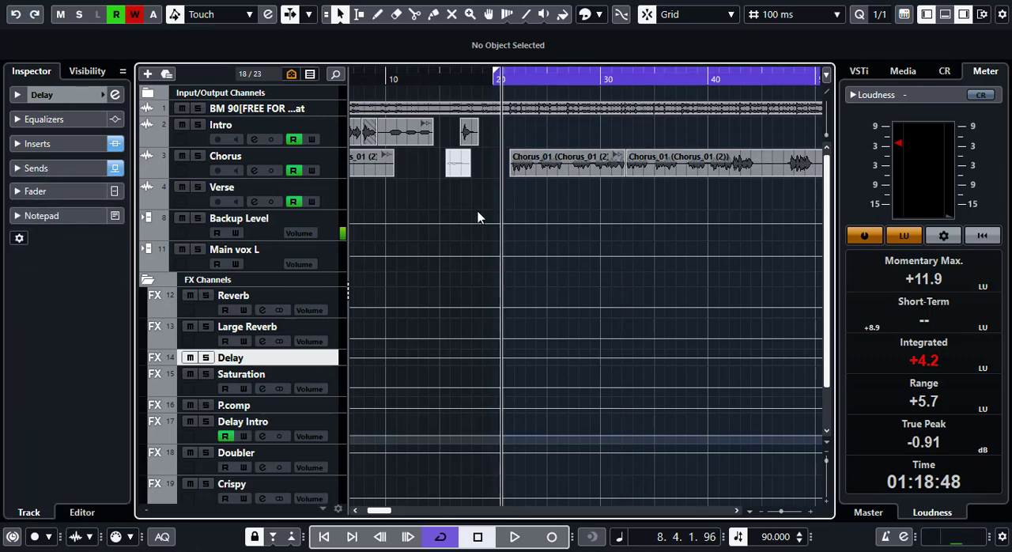
pyautogui.press('space')
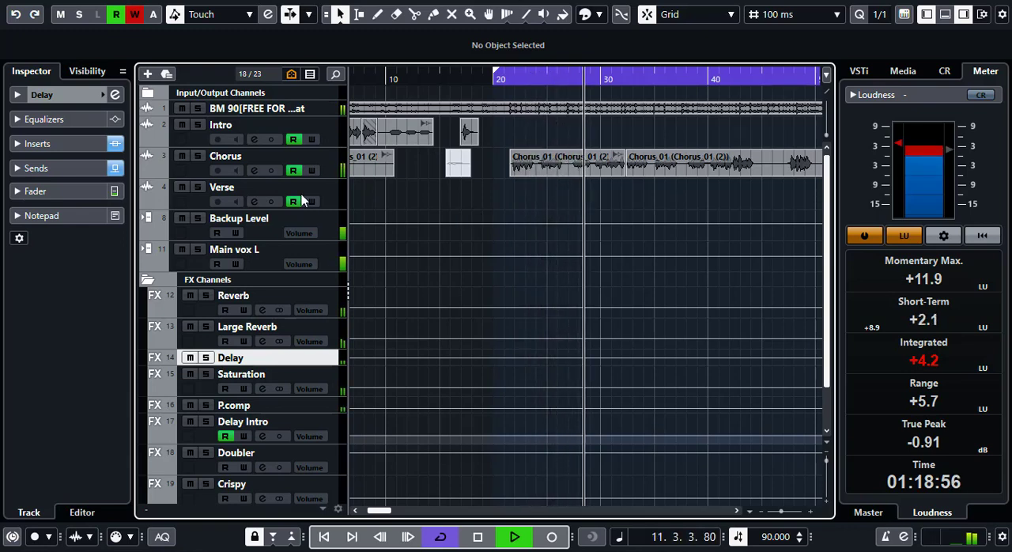
pyautogui.click(333, 330)
pyautogui.click(46, 191)
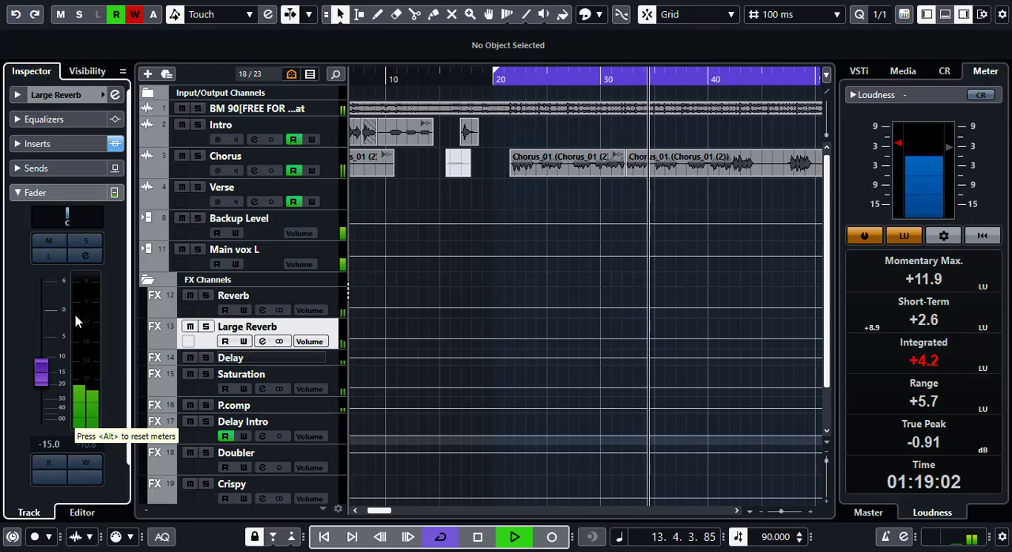
pyautogui.press('space')
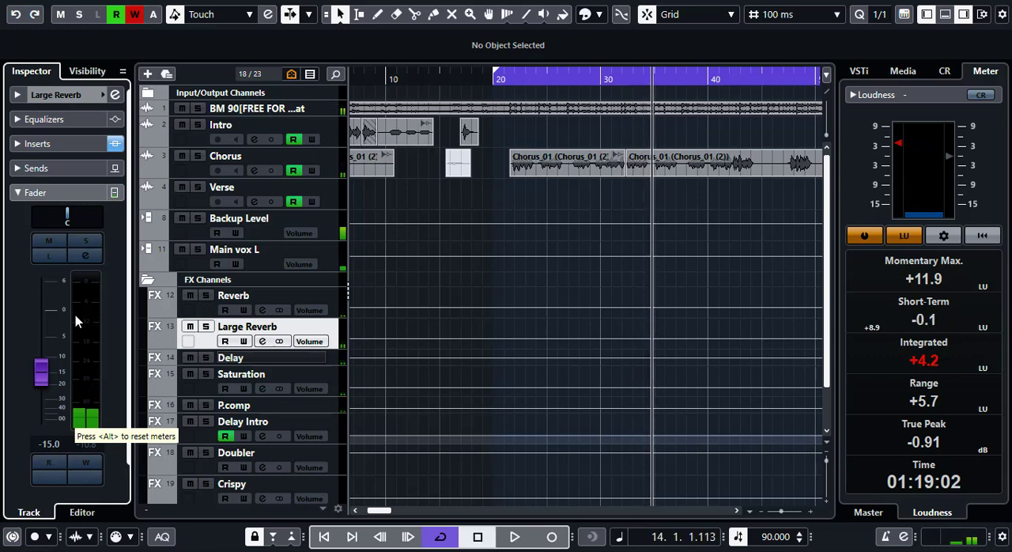
pyautogui.click(42, 378)
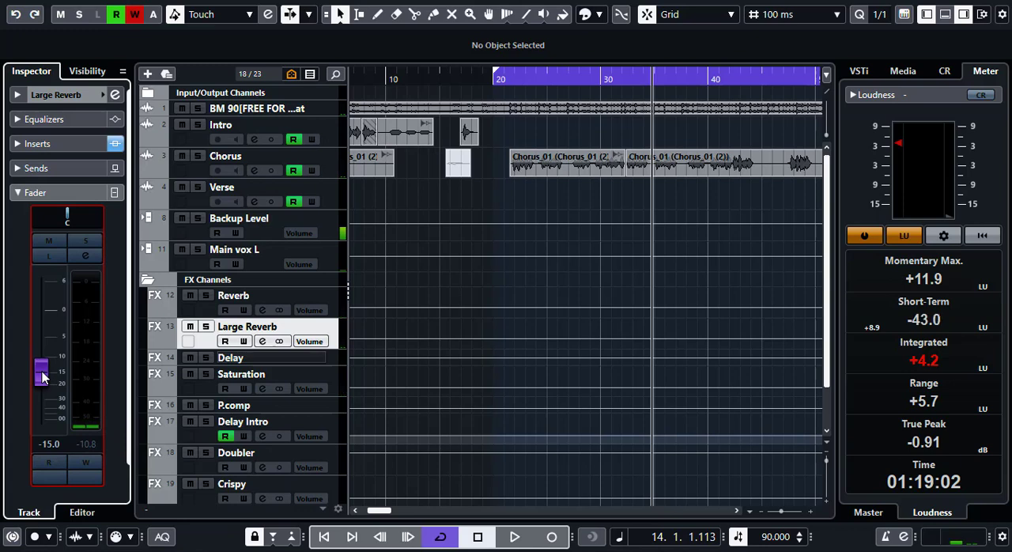
pyautogui.moveTo(43, 378); pyautogui.dragTo(43, 381)
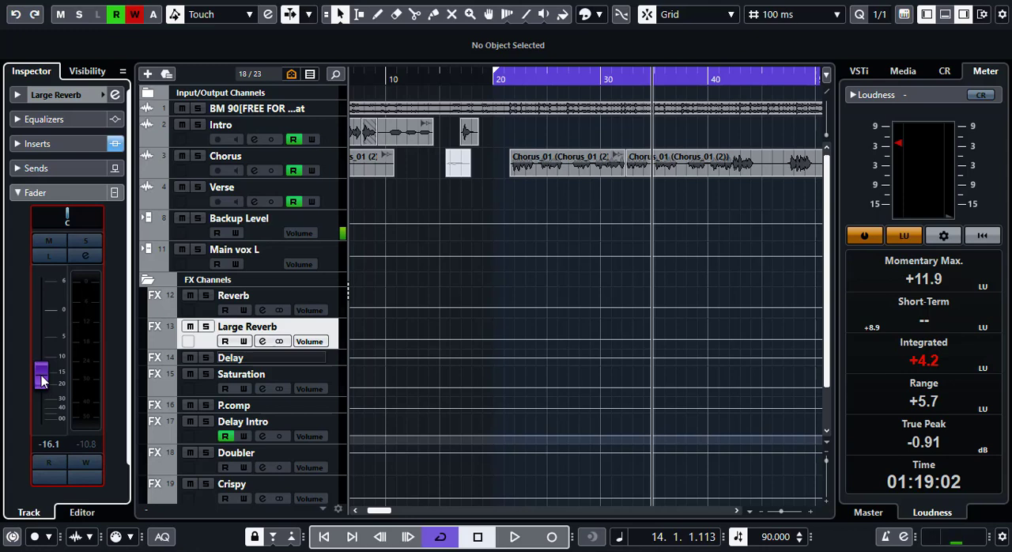
pyautogui.moveTo(43, 381); pyautogui.dragTo(43, 384)
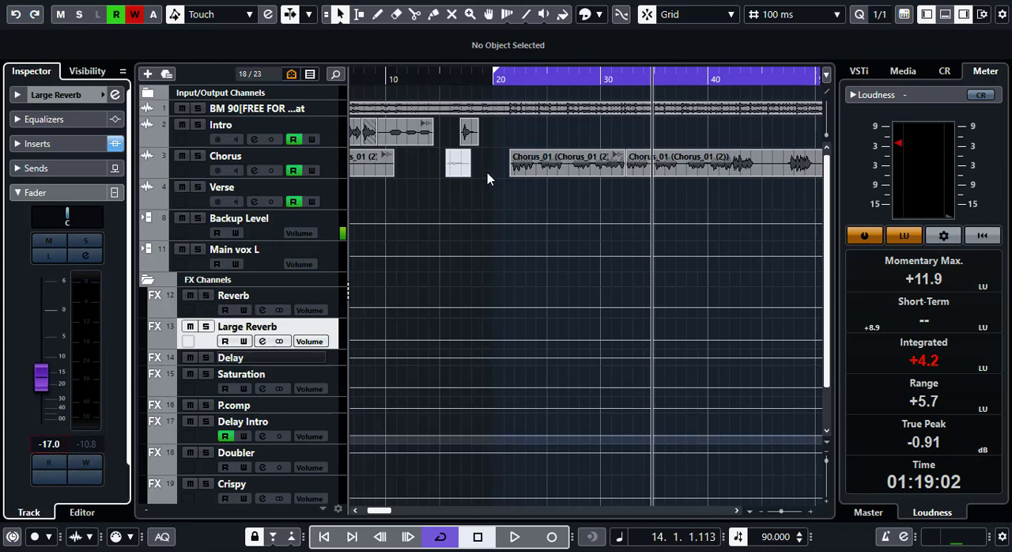
# - Replay the chorus, lower the Large Reverb channel's volume to -20.4 dB, and return the playhead to the chorus start
pyautogui.click(502, 79)
pyautogui.press('space')
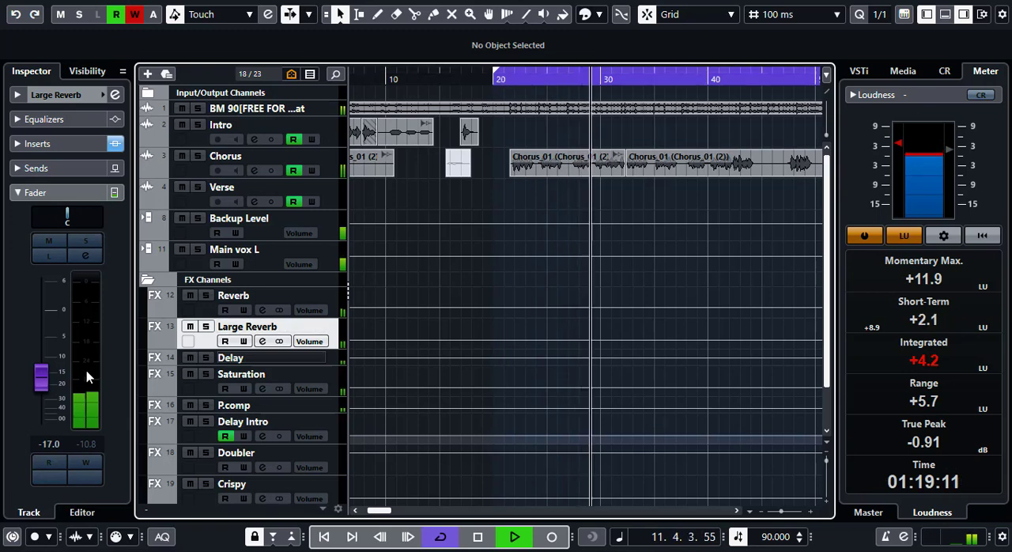
pyautogui.click(41, 384)
pyautogui.moveTo(42, 383); pyautogui.dragTo(42, 390)
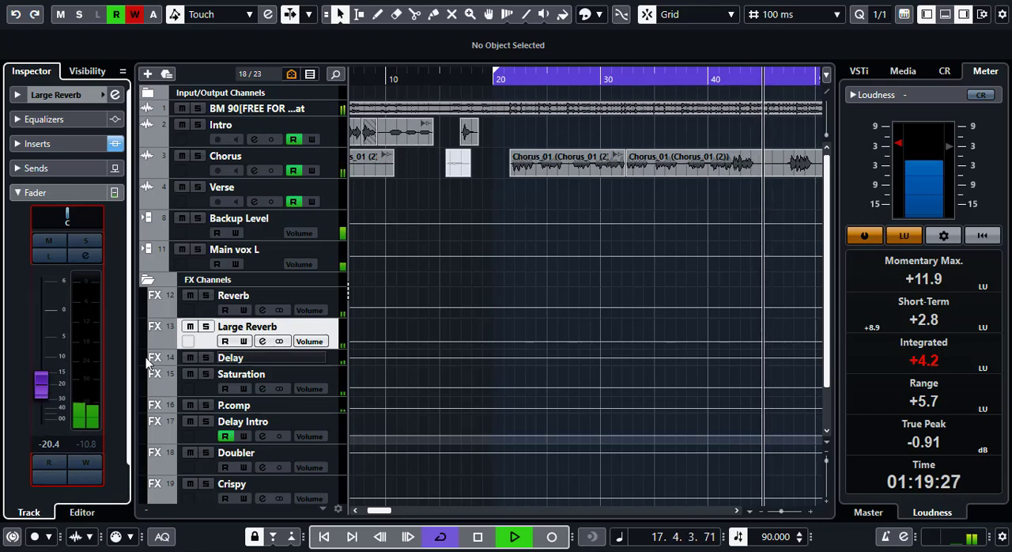
pyautogui.press('space')
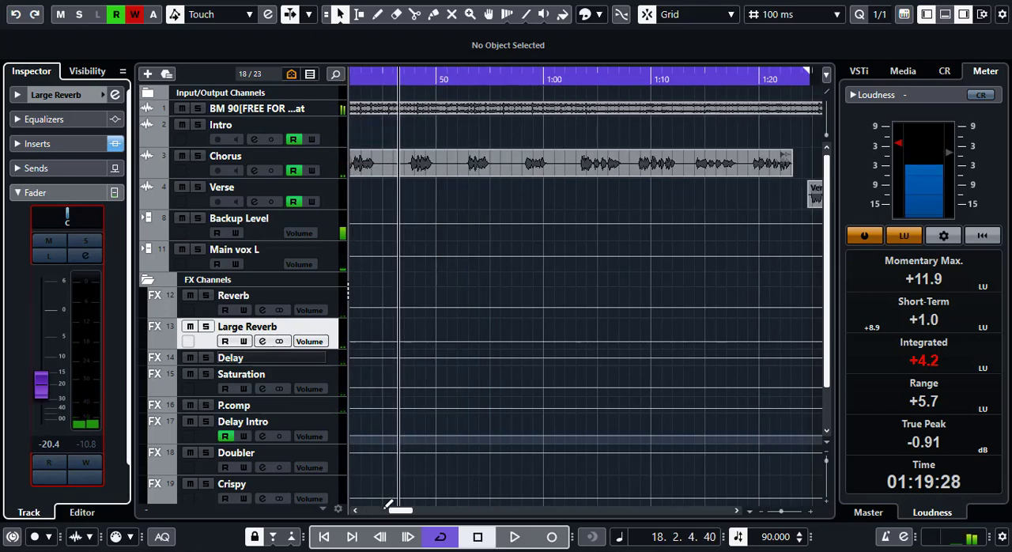
pyautogui.moveTo(398, 512); pyautogui.dragTo(378, 513)
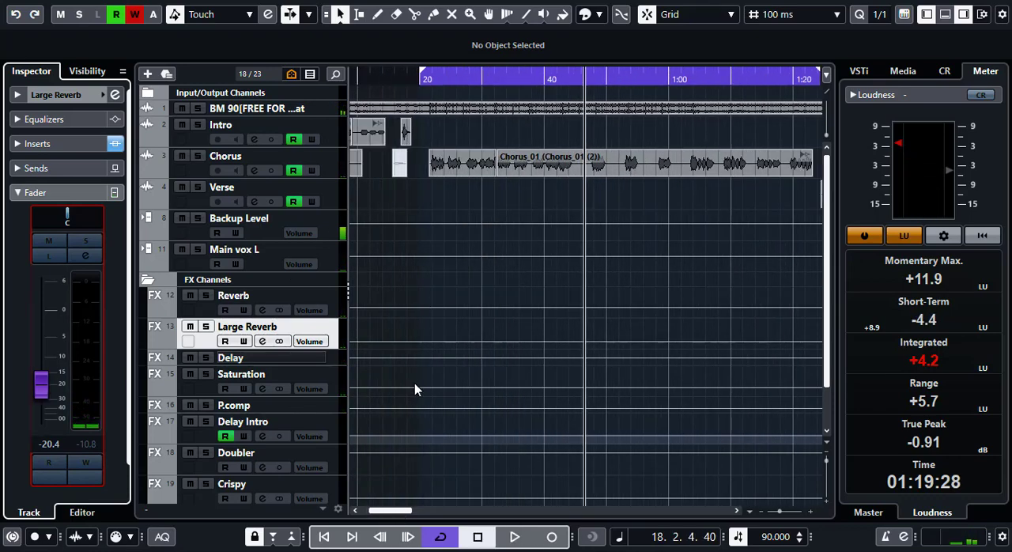
pyautogui.click(428, 80)
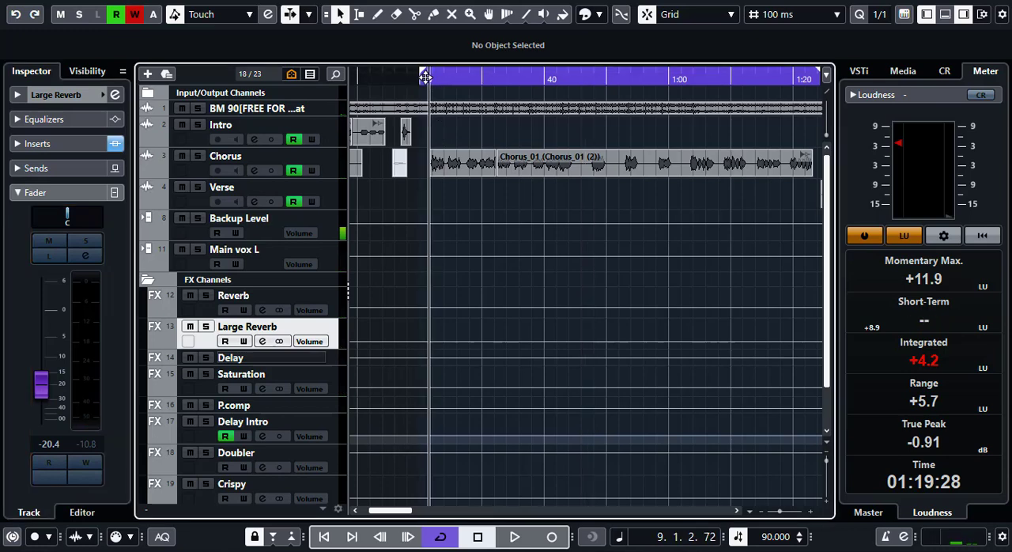
pyautogui.click(425, 76)
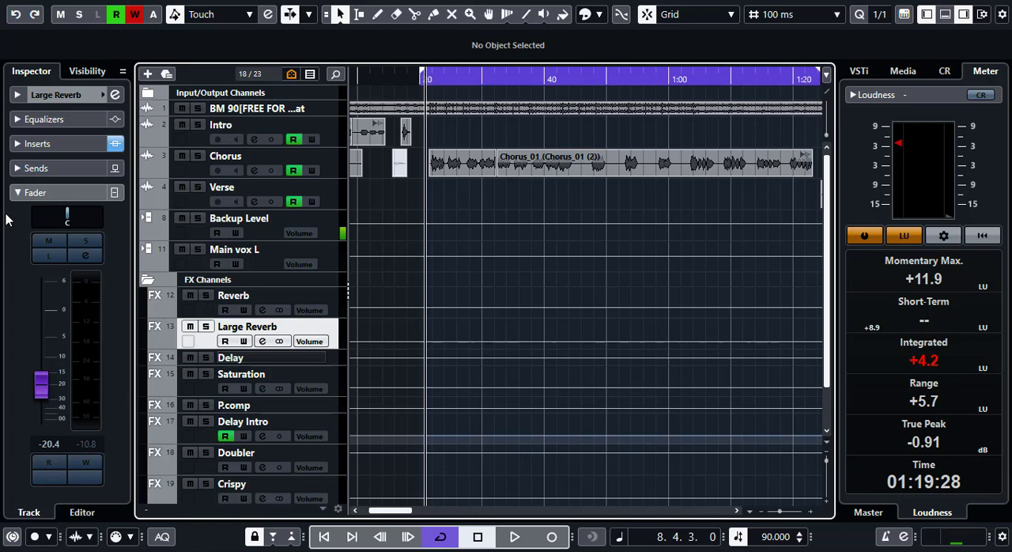
pyautogui.click(51, 193)
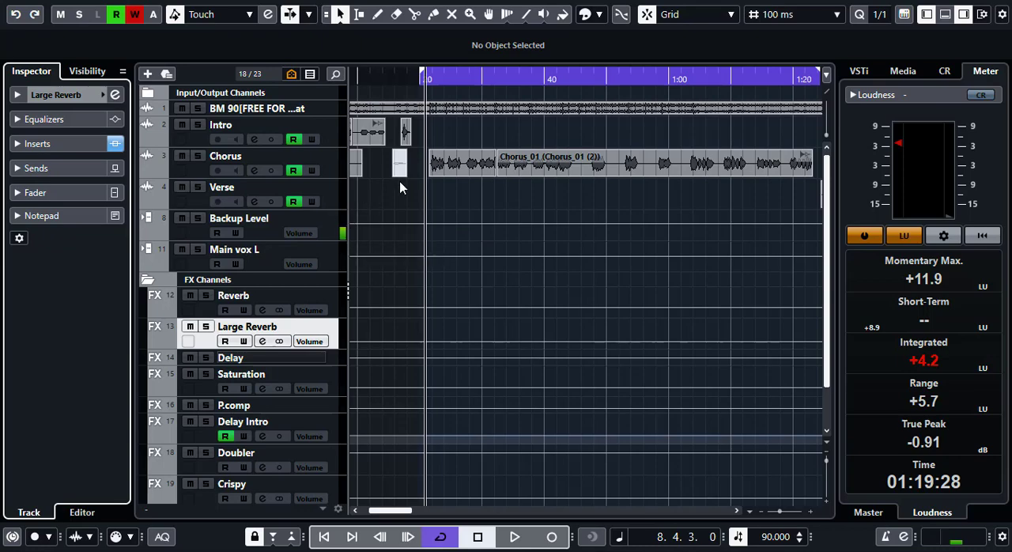
# - Mute the Large Reverb channel and audition the opening of the chorus without it
pyautogui.scroll(2, 457, 165)
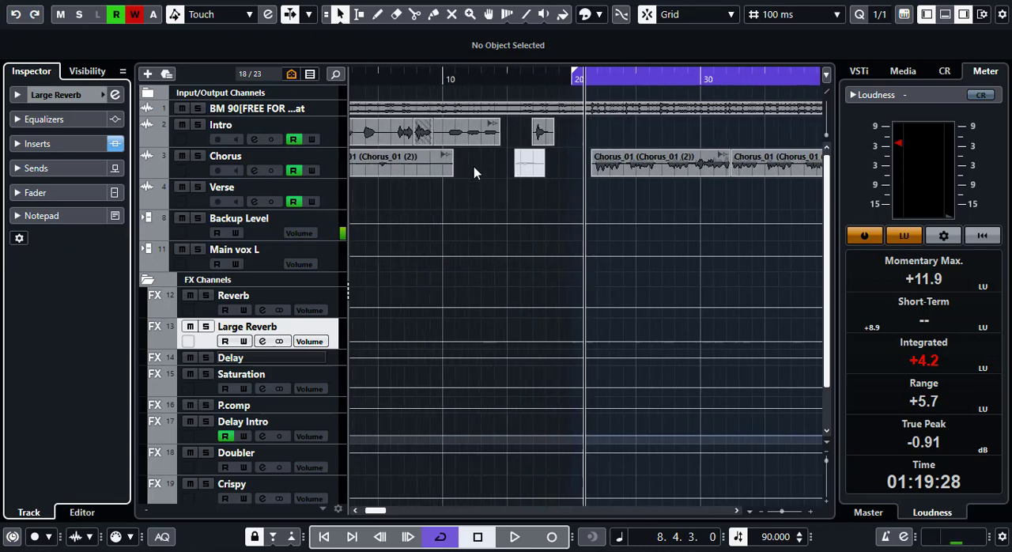
pyautogui.scroll(4, 599, 170)
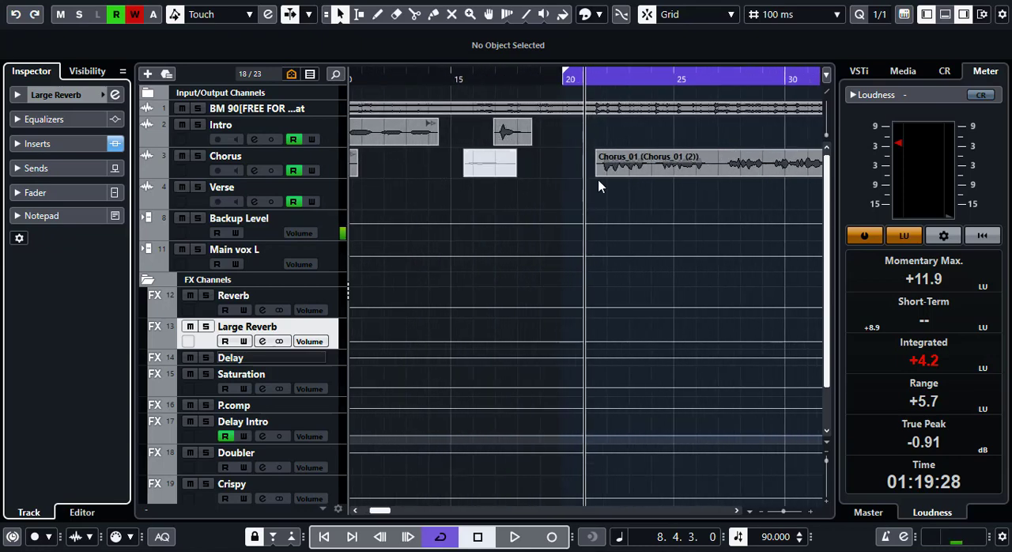
pyautogui.click(686, 177)
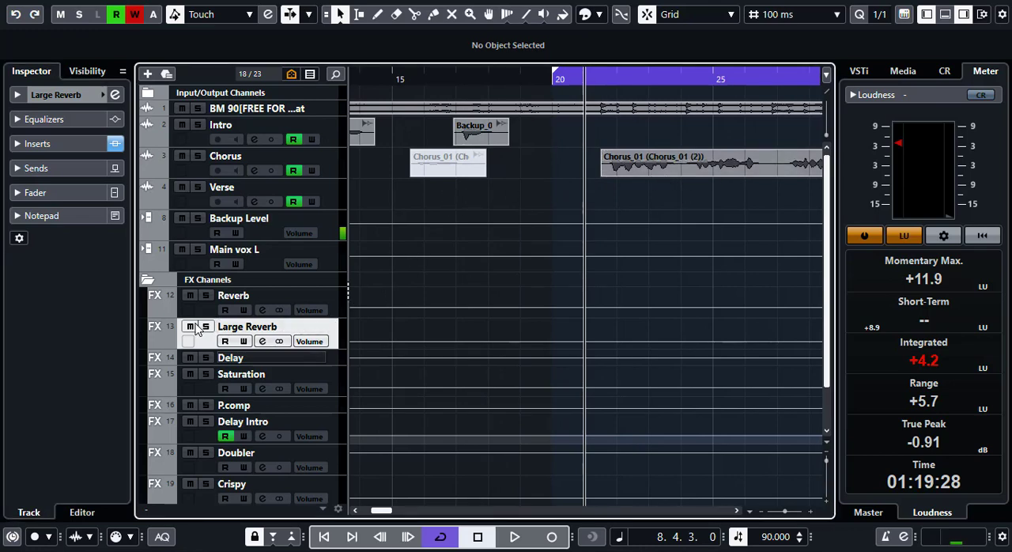
pyautogui.press('space')
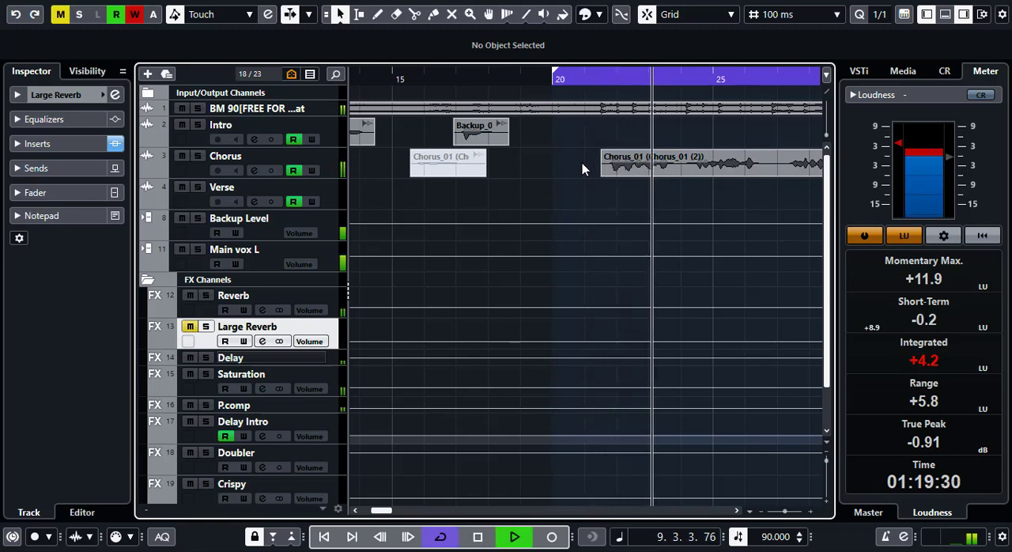
pyautogui.press('space')
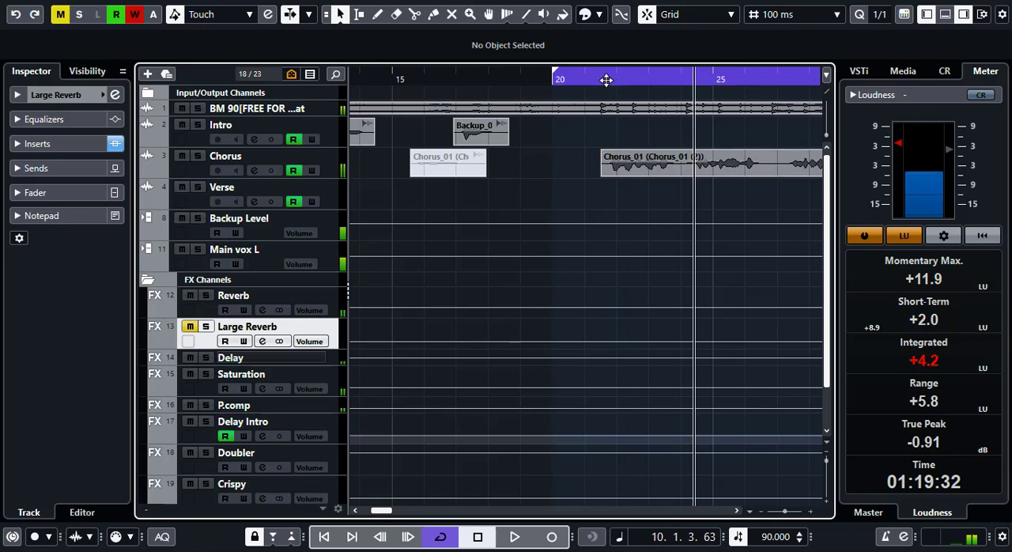
# - Mute the Reverb channel as well and audition the chorus opening without either reverb
pyautogui.click(596, 81)
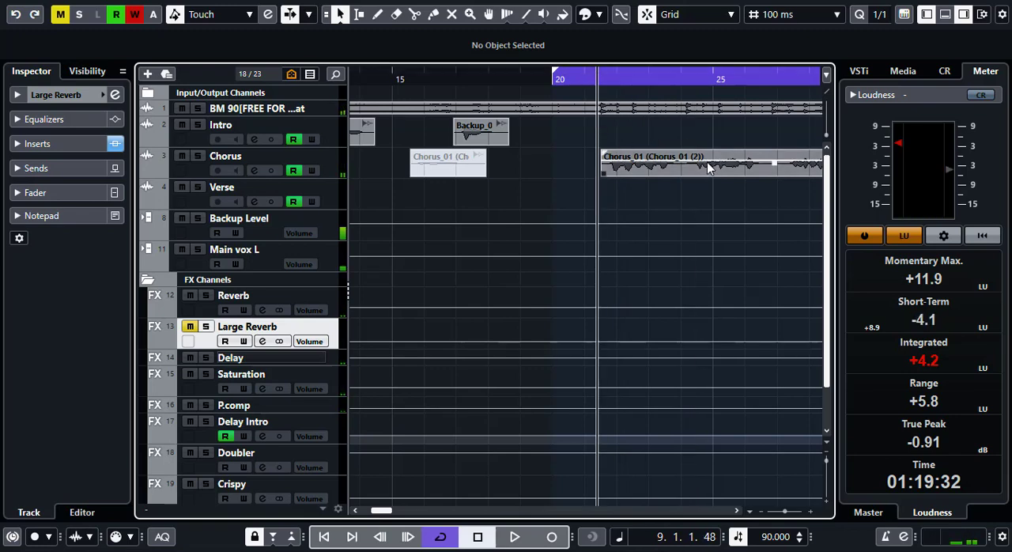
pyautogui.click(334, 293)
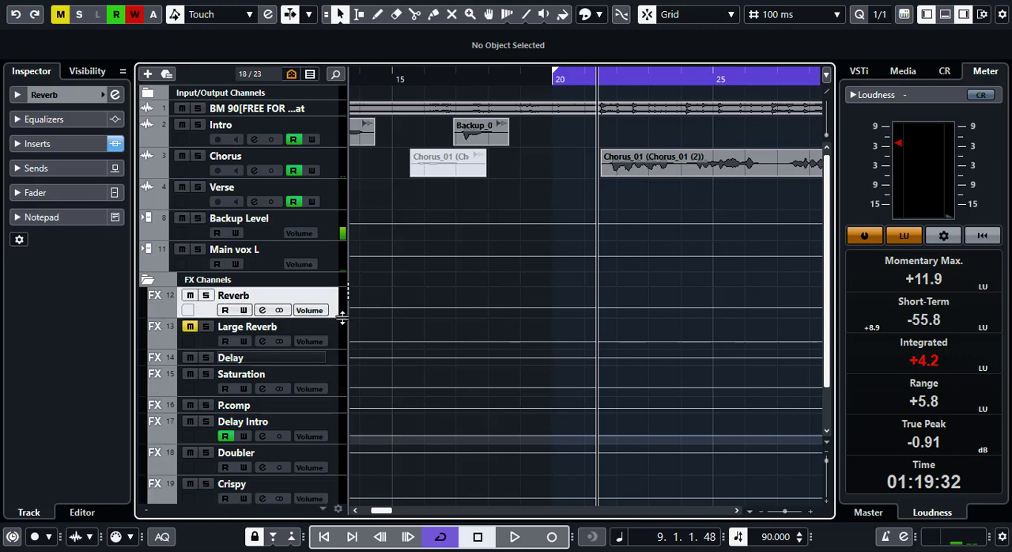
pyautogui.click(190, 295)
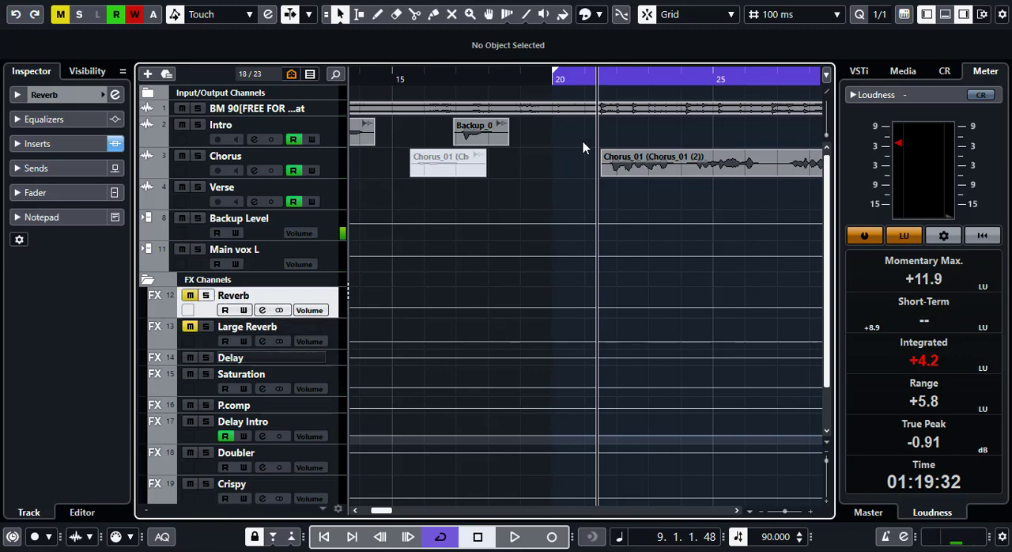
pyautogui.press('space')
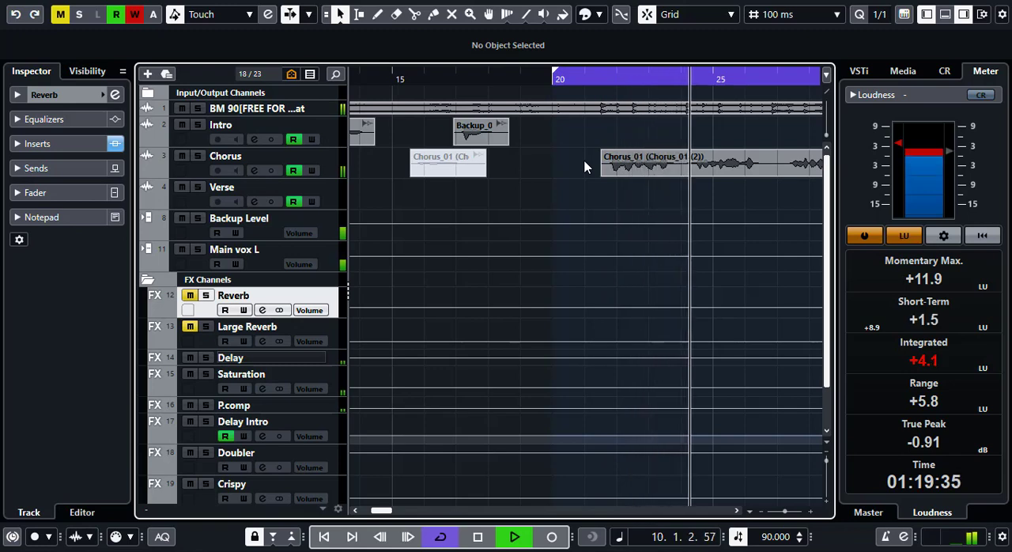
pyautogui.press('space')
# - Unmute the Reverb channel and replay the chorus opening with only Large Reverb muted
pyautogui.click(189, 296)
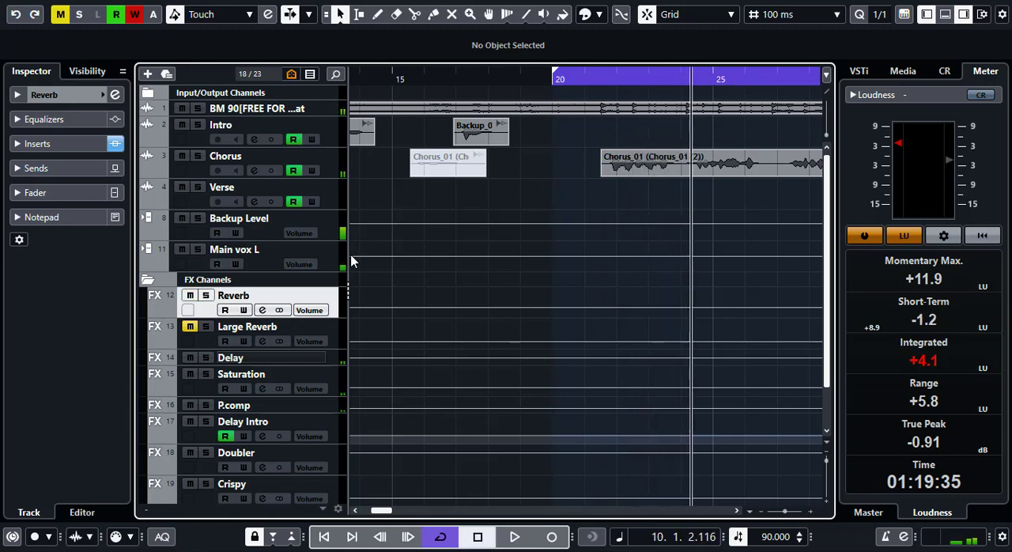
pyautogui.click(597, 82)
pyautogui.press('space')
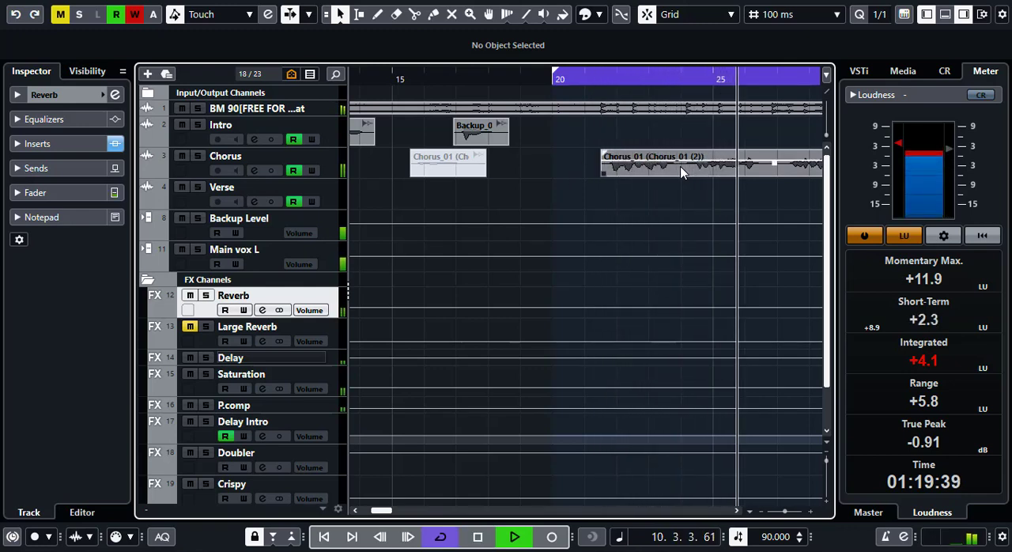
pyautogui.press('space')
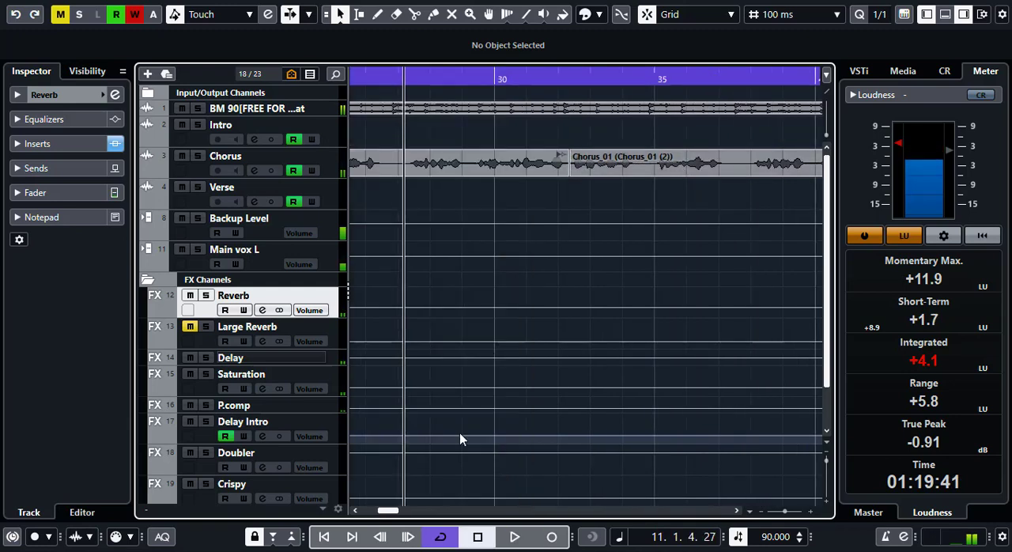
# - Unmute the Large Reverb channel and play the chorus from its start with both reverbs
pyautogui.moveTo(388, 513); pyautogui.dragTo(386, 513)
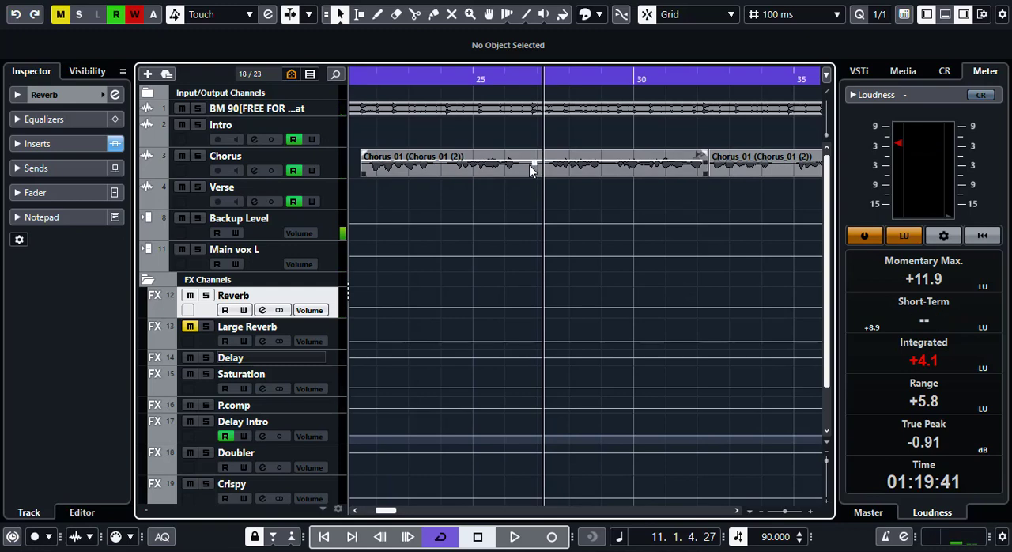
pyautogui.click(189, 328)
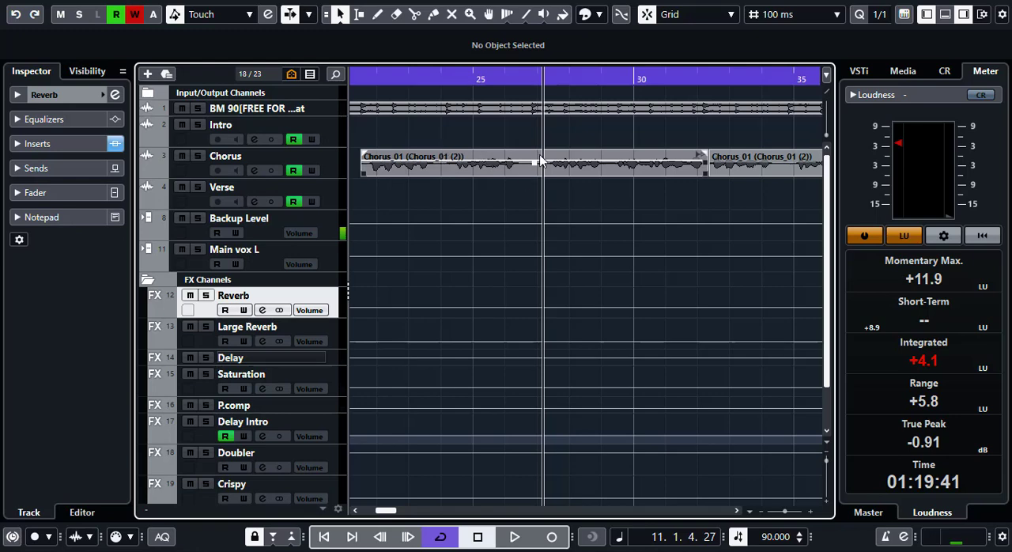
pyautogui.click(364, 80)
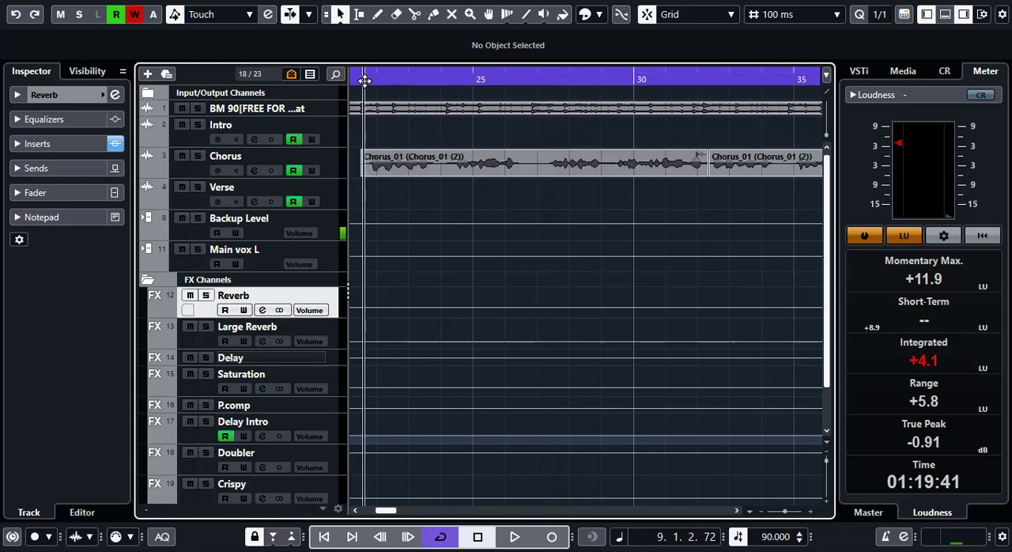
pyautogui.press('space')
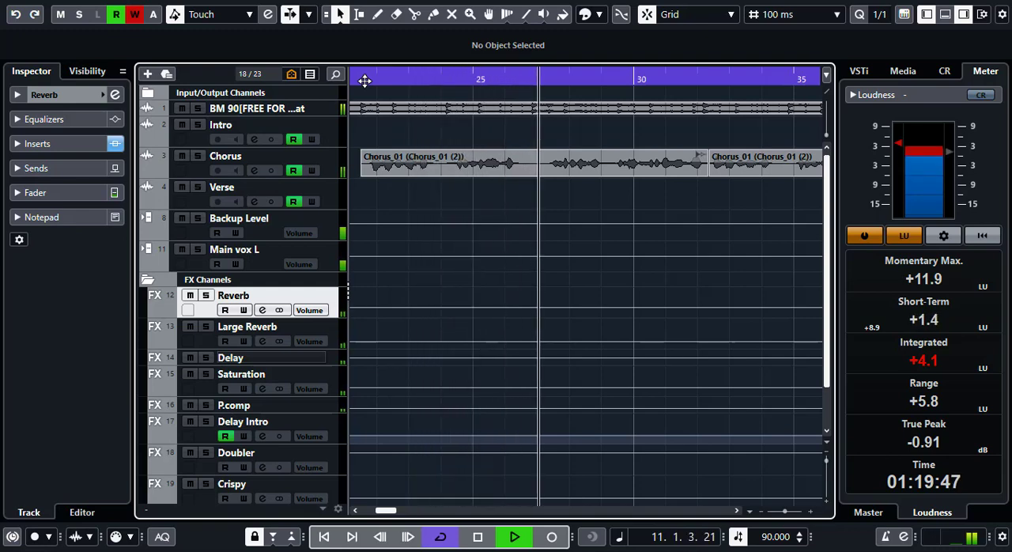
# - Listen on through the chorus into its second clip with both reverbs active, and stop playback
pyautogui.press('g')
pyautogui.press('g')
pyautogui.press('g')
pyautogui.press('g')
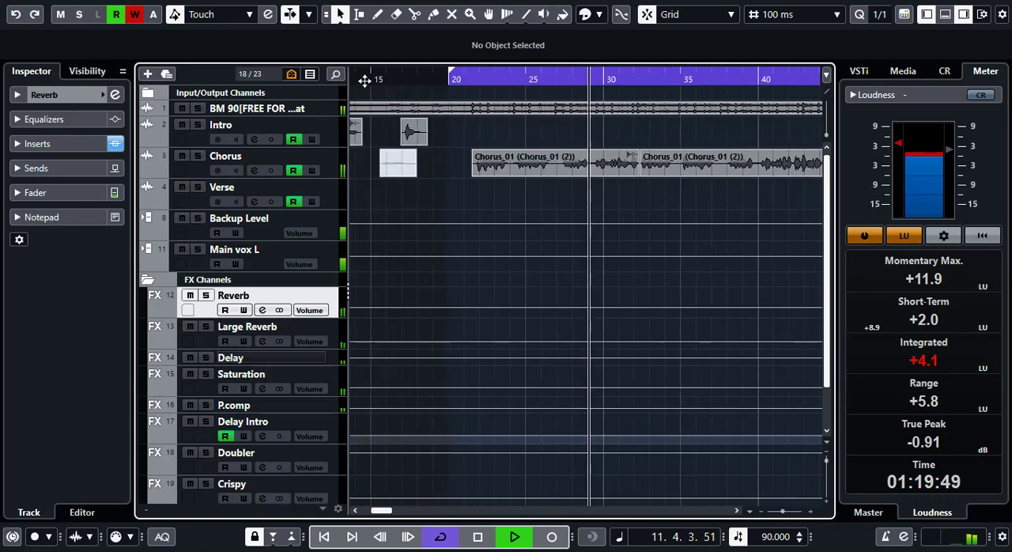
pyautogui.press('g')
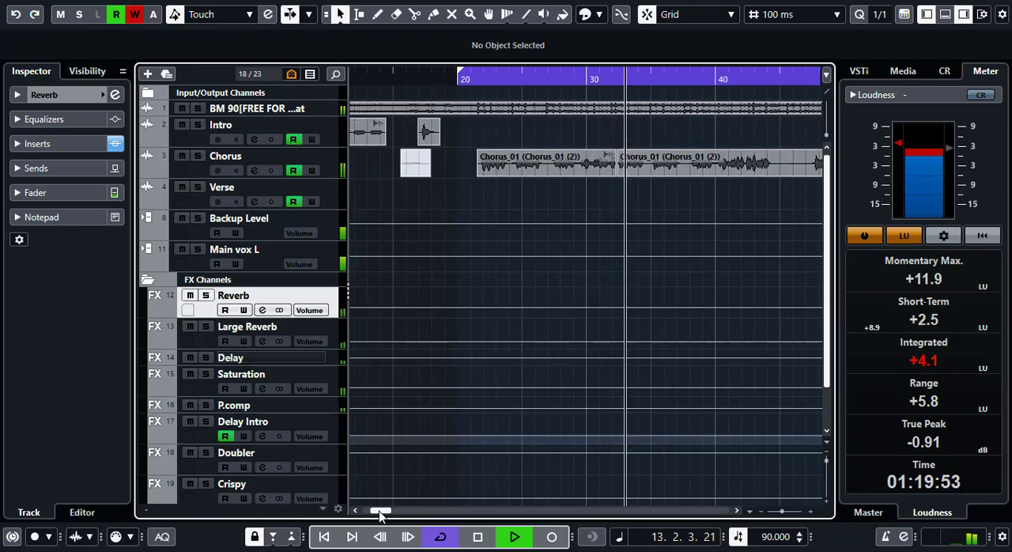
pyautogui.moveTo(381, 510); pyautogui.dragTo(385, 513)
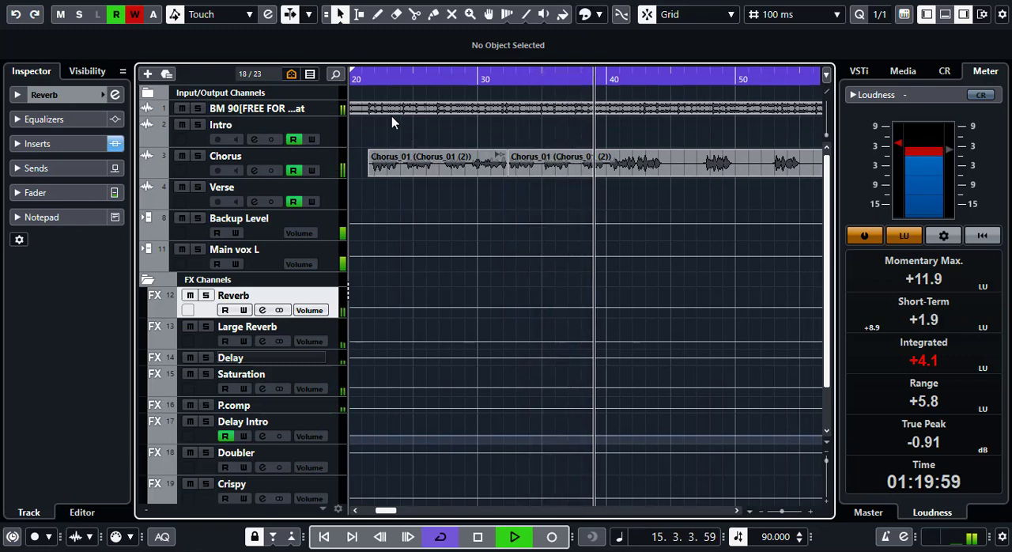
pyautogui.press('space')
# - Audition the Chorus track soloed from its first clip's start, and return to the full mix before stopping playback
pyautogui.click(375, 77)
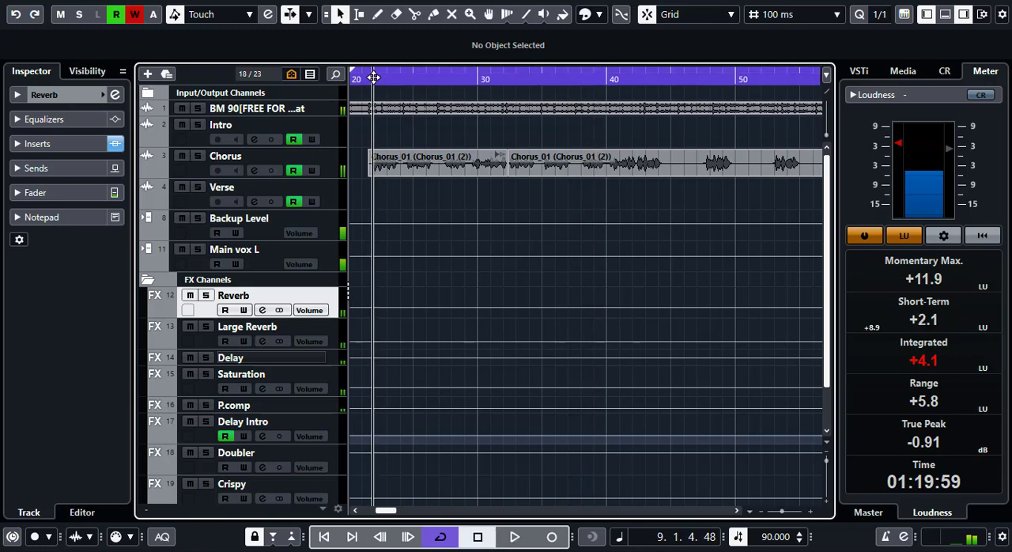
pyautogui.click(201, 157)
pyautogui.press('space')
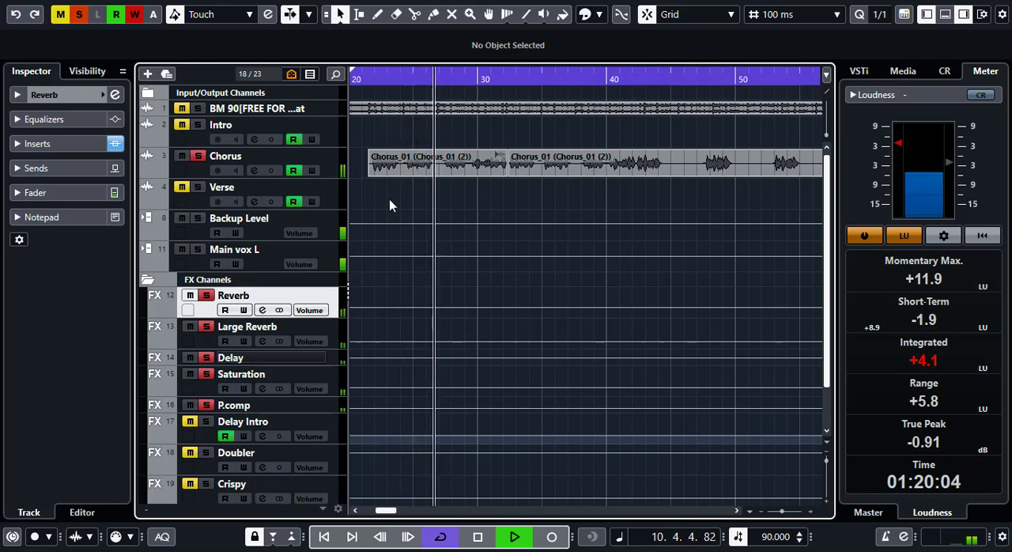
pyautogui.click(198, 156)
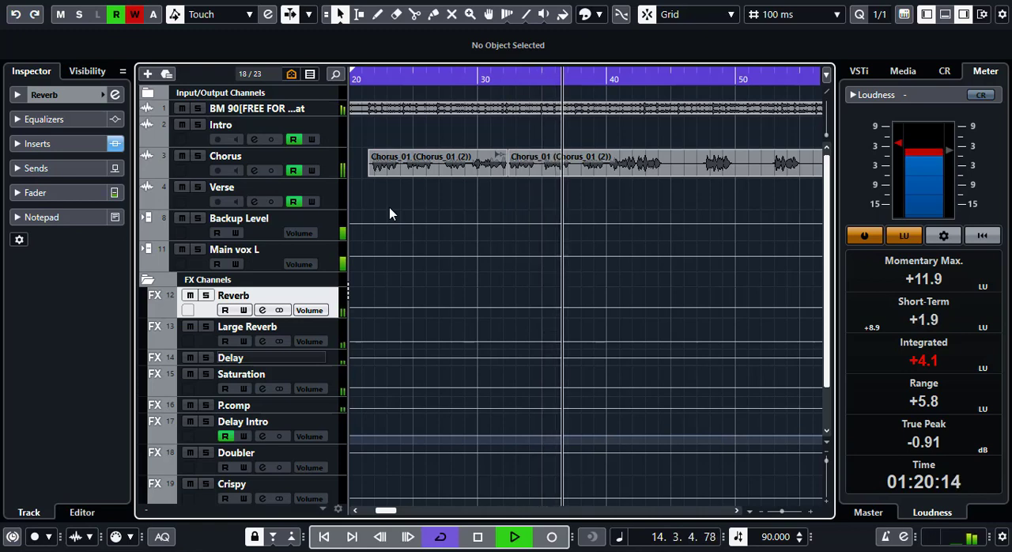
pyautogui.press('space')
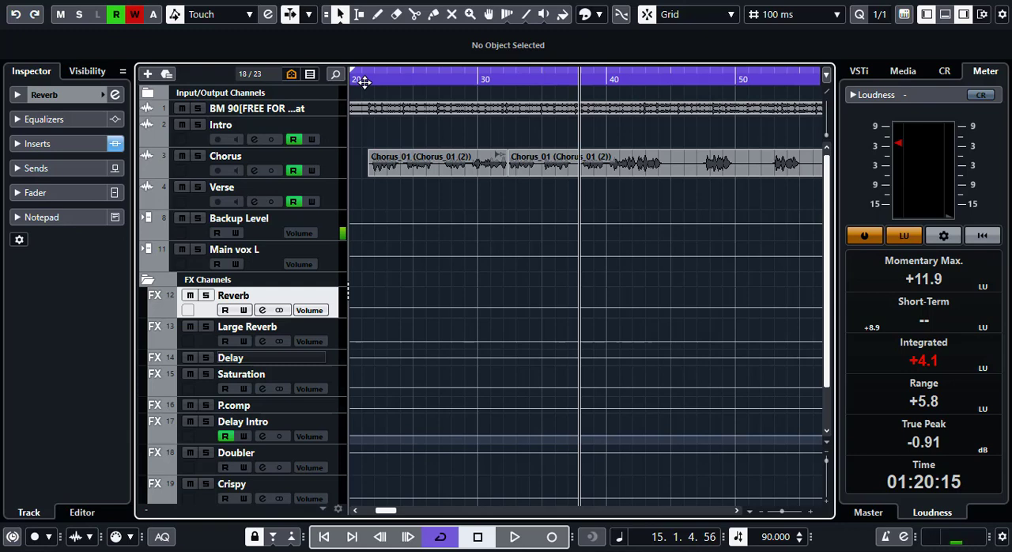
# - Replay the full mix from just before the first main chorus clip, with the whole chorus section in view
pyautogui.click(364, 81)
pyautogui.press('space')
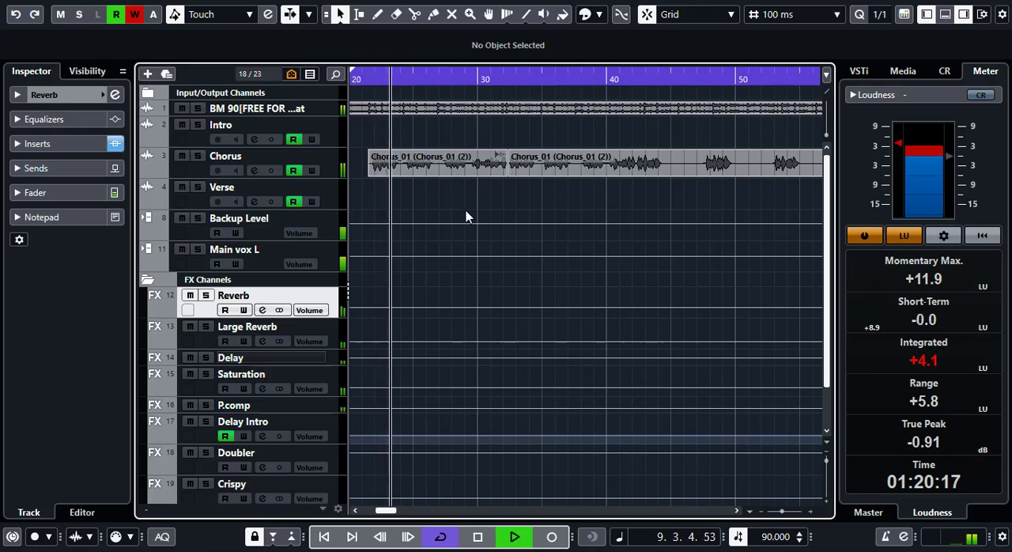
pyautogui.press('g')
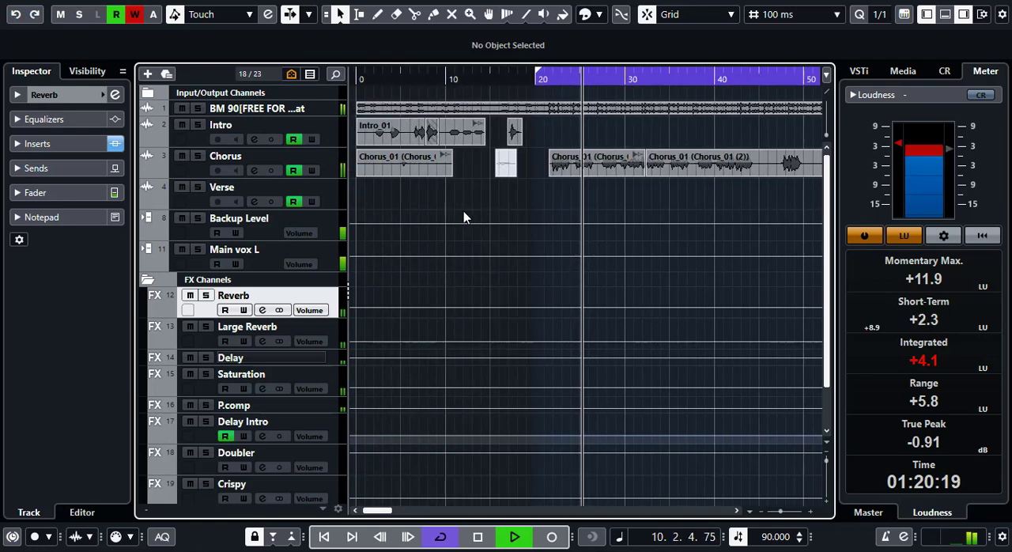
pyautogui.press('g')
pyautogui.press('g')
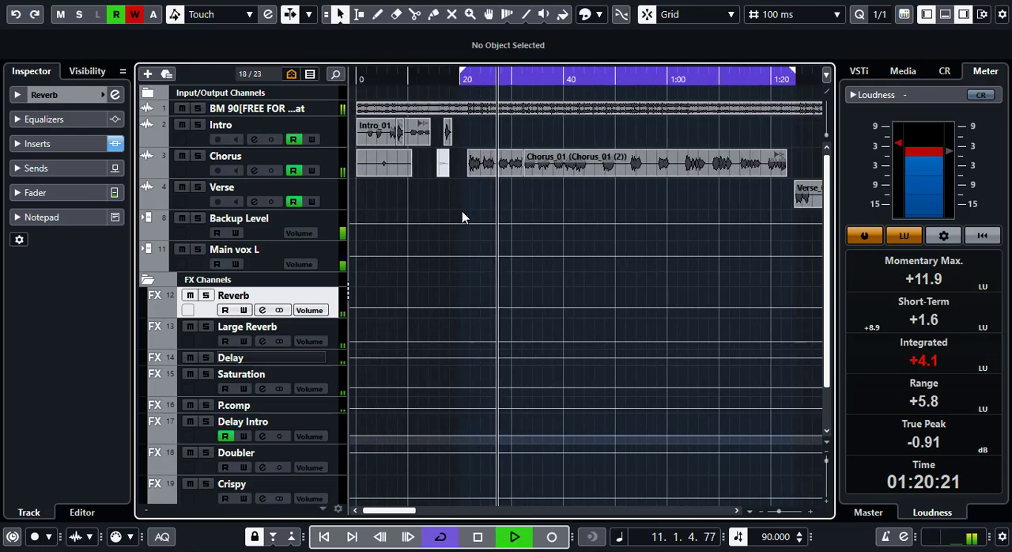